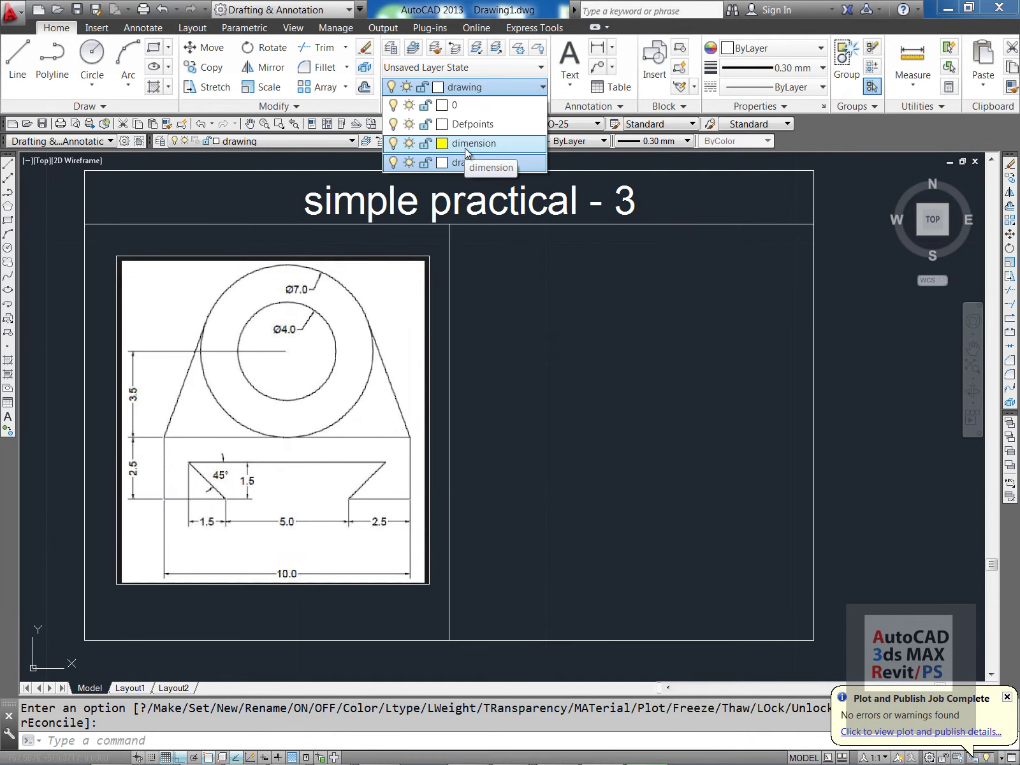
- Check the available layers and their properties in the layer list and the Layer Properties Manager
left_click(464, 148)
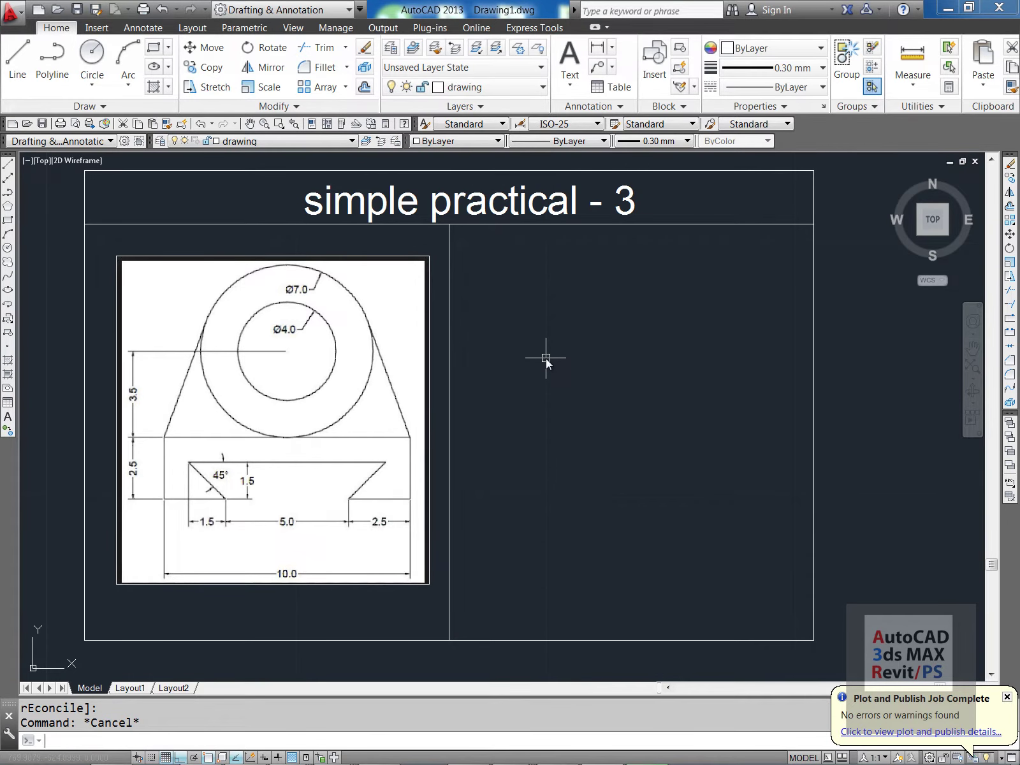
type("la")
key("Return")
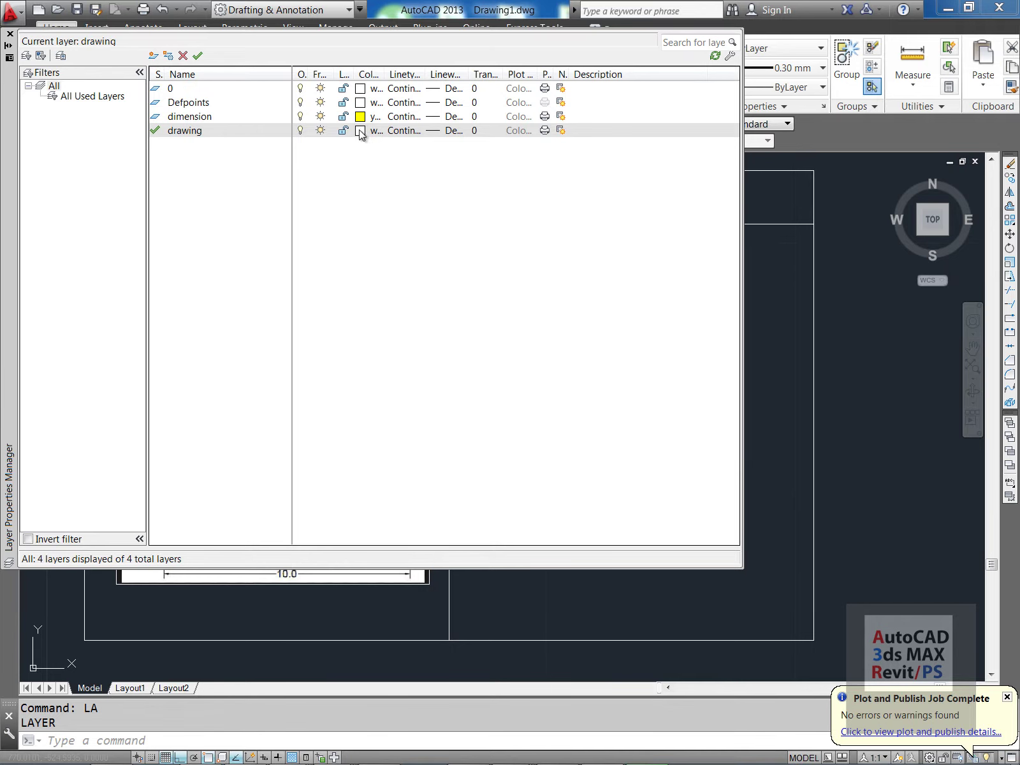
left_click(10, 34)
key("Escape")
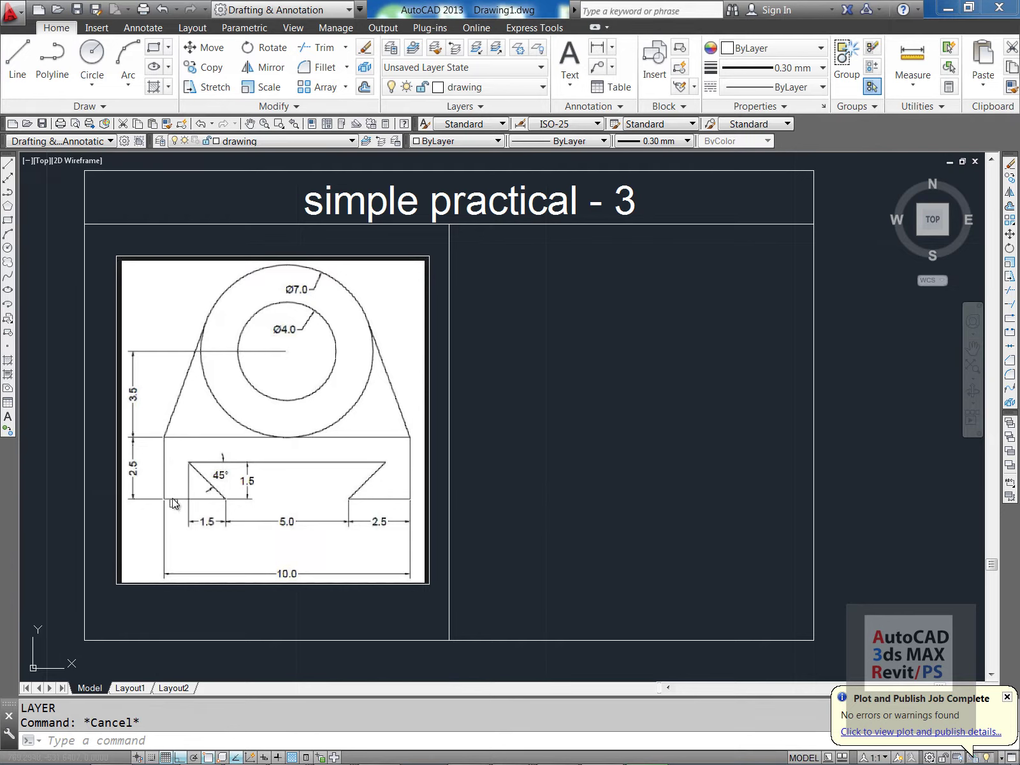
key("Escape")
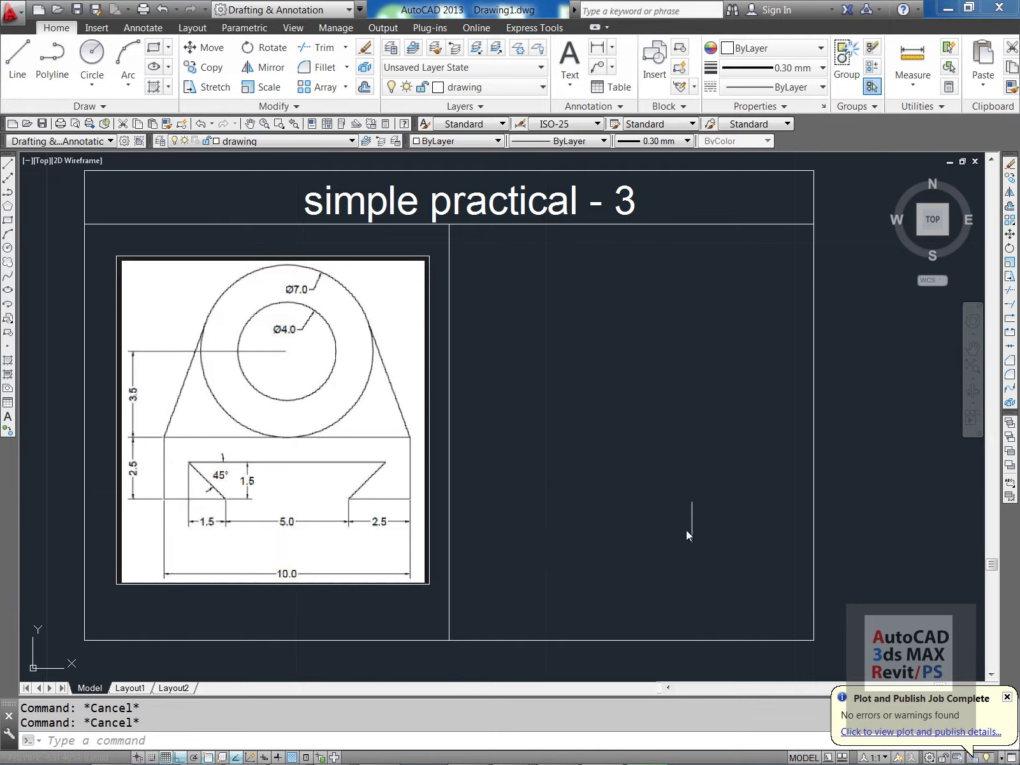
type("l")
key("Return")
key("Escape")
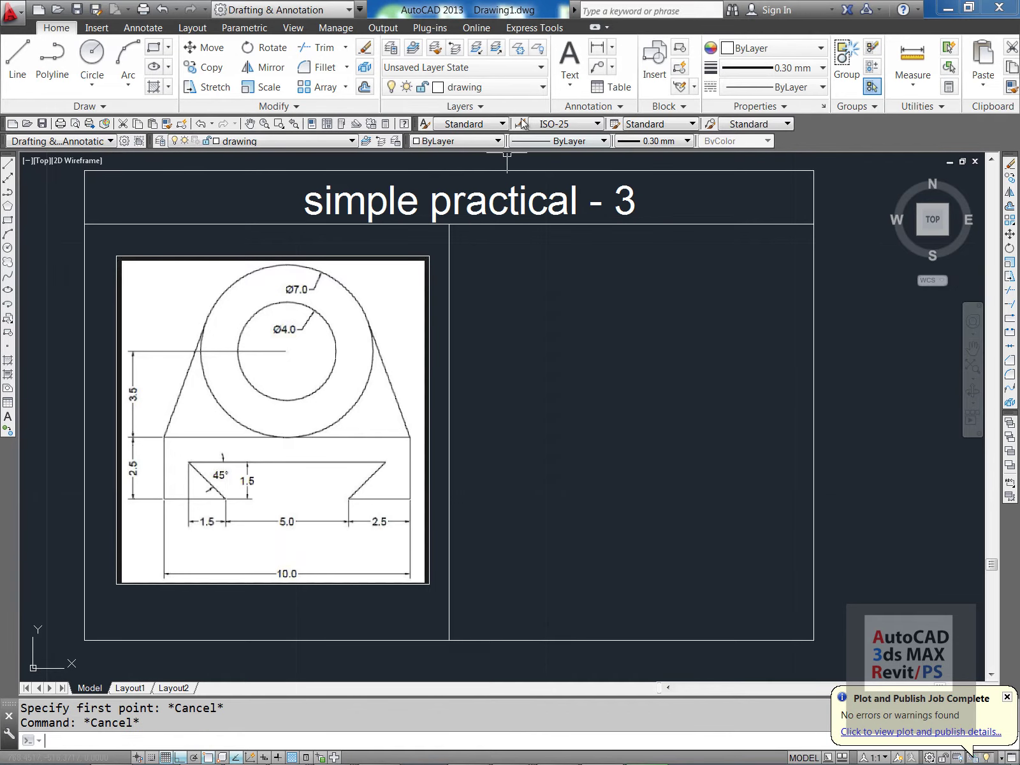
key("Escape")
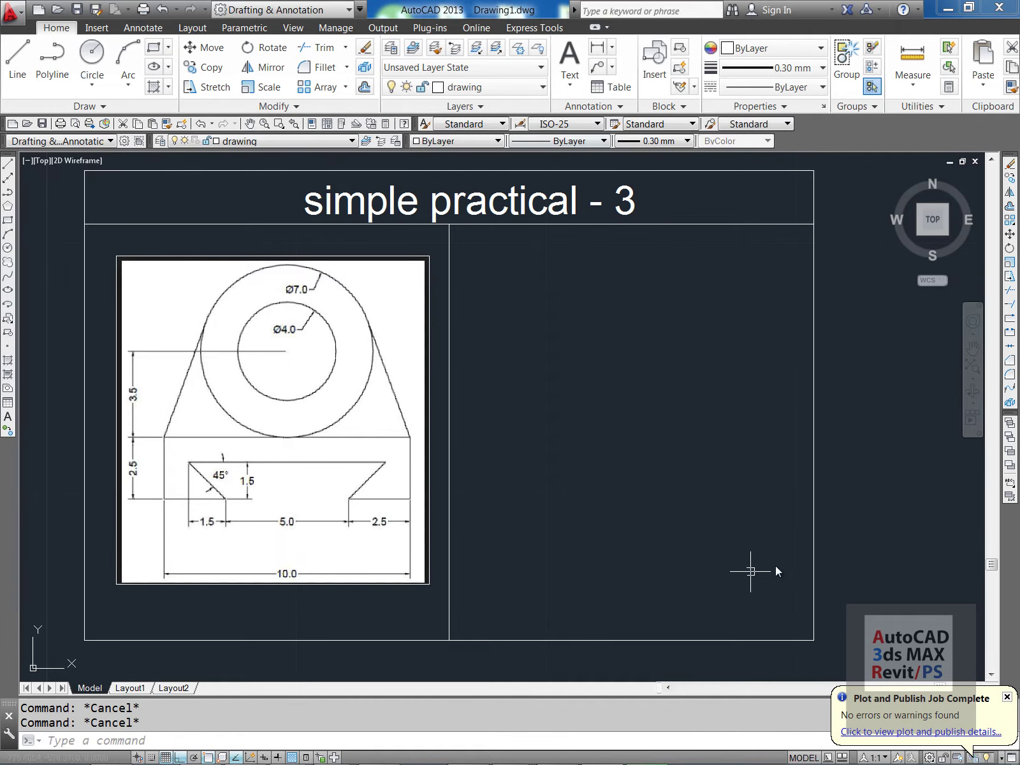
- Draw a vertical line and a connected horizontal line running right from its lower end in the empty right half of the frame
type("l")
key("Return")
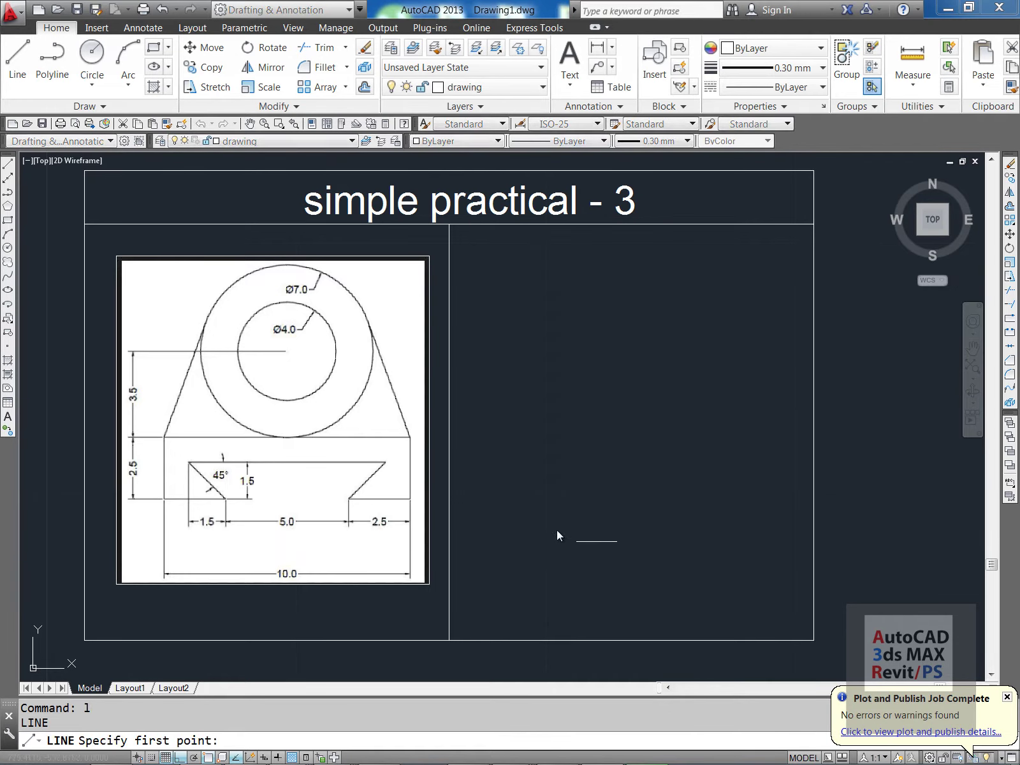
left_click(509, 412)
left_click(492, 537)
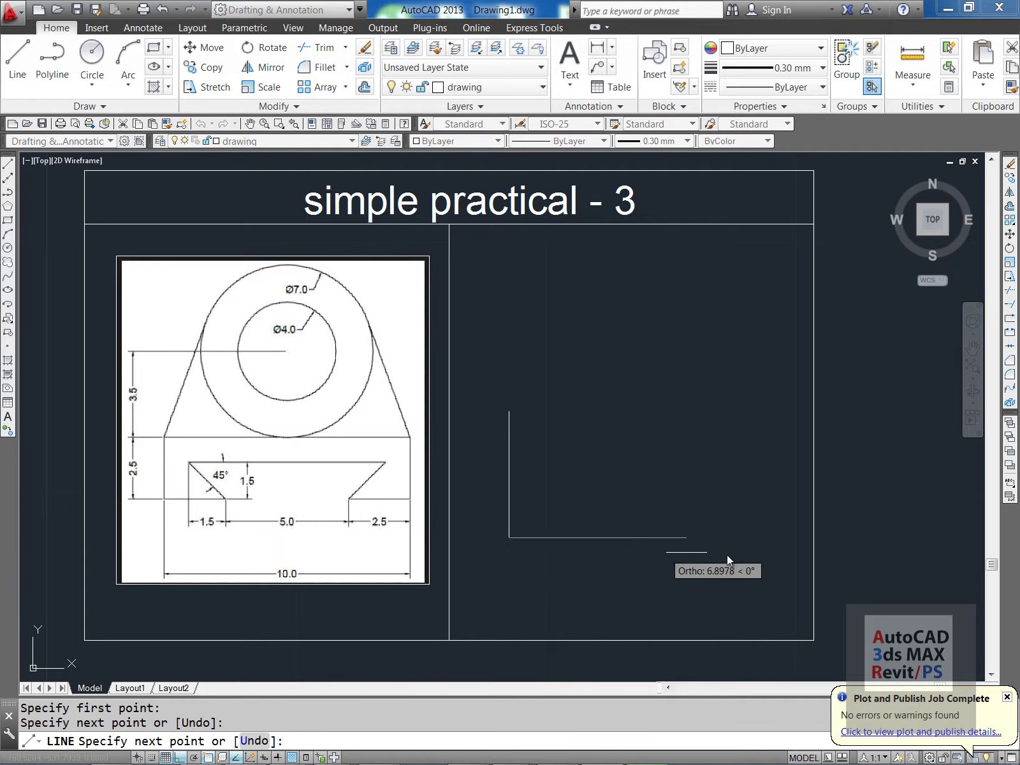
left_click(764, 549)
key("Escape")
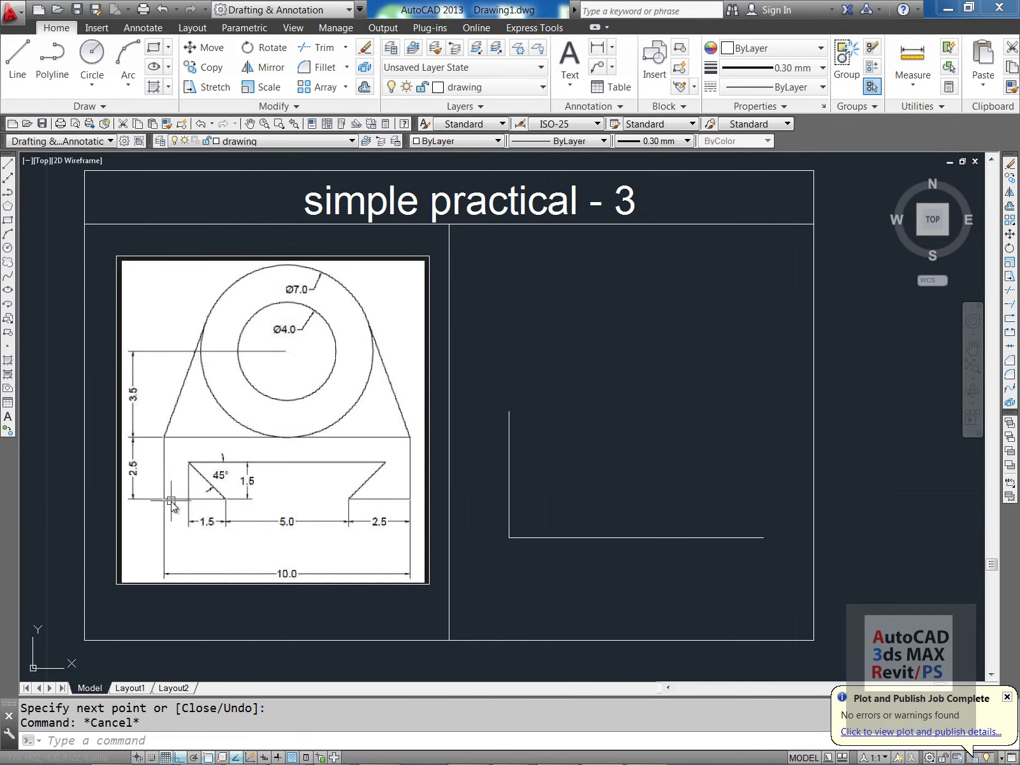
key("Escape")
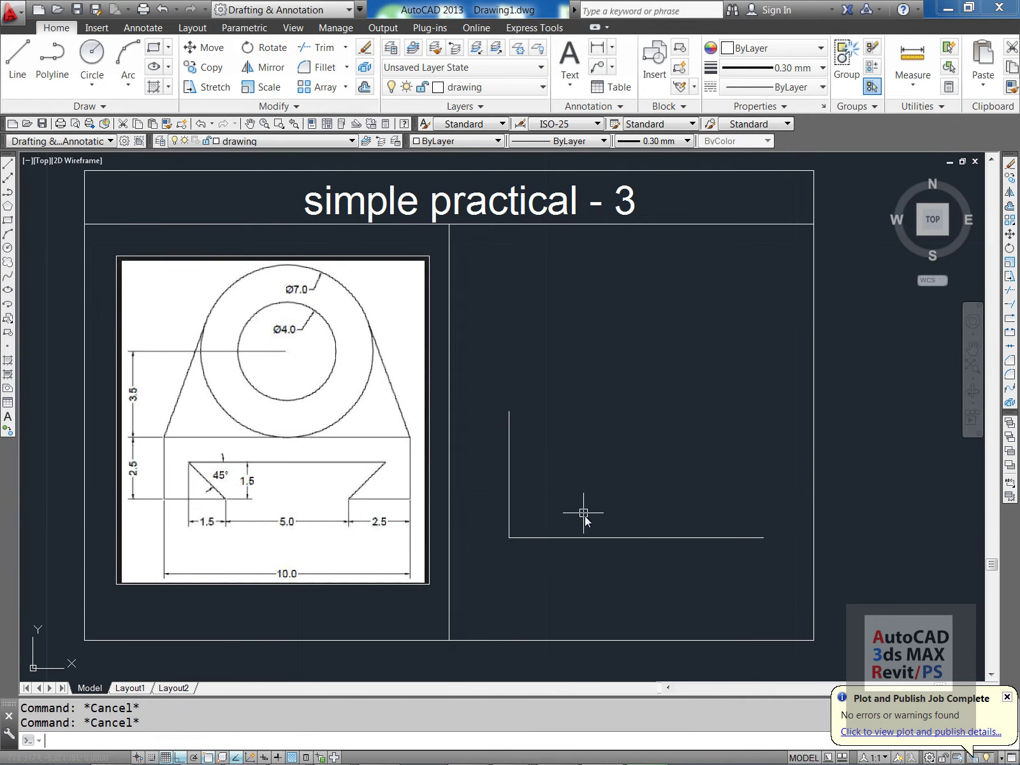
- Offset the horizontal base line upward by 2.5
type("o")
key("Return")
type("2.")
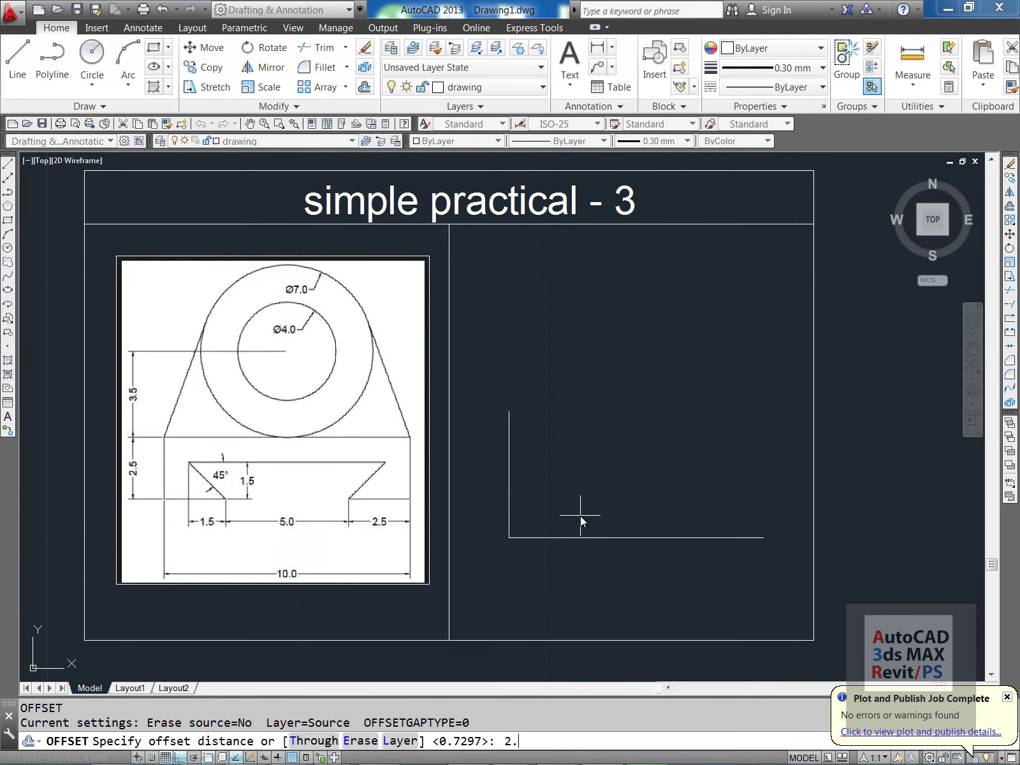
type("5")
key("Return")
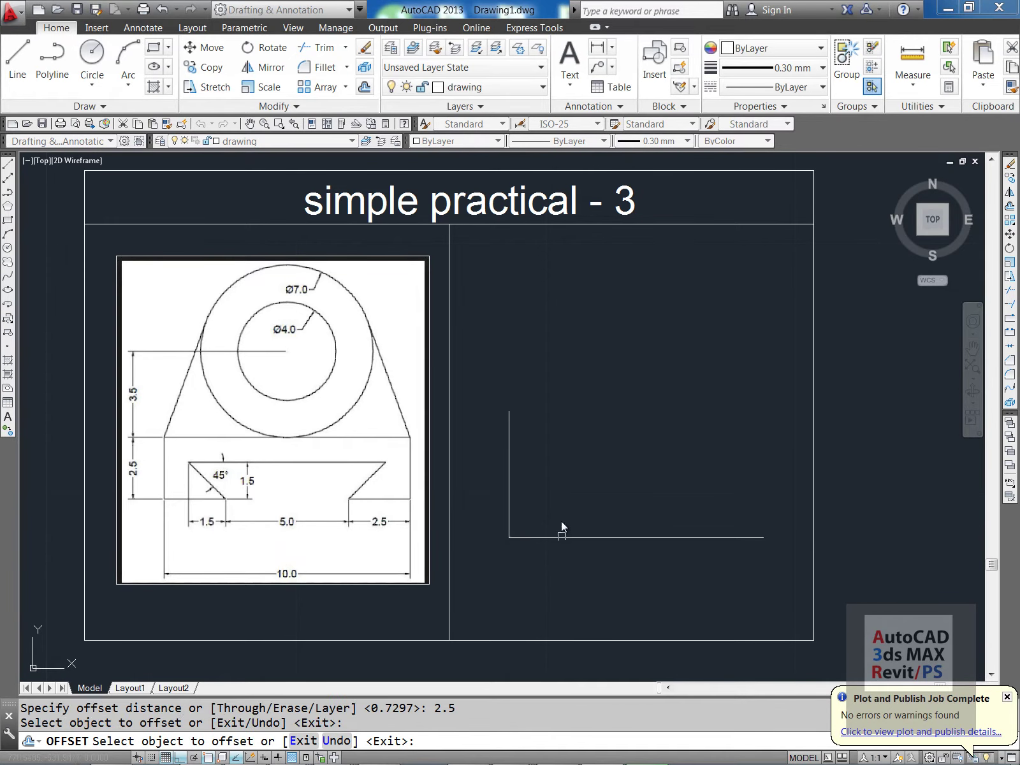
left_click(556, 537)
left_click(556, 504)
key("Escape")
key("Escape")
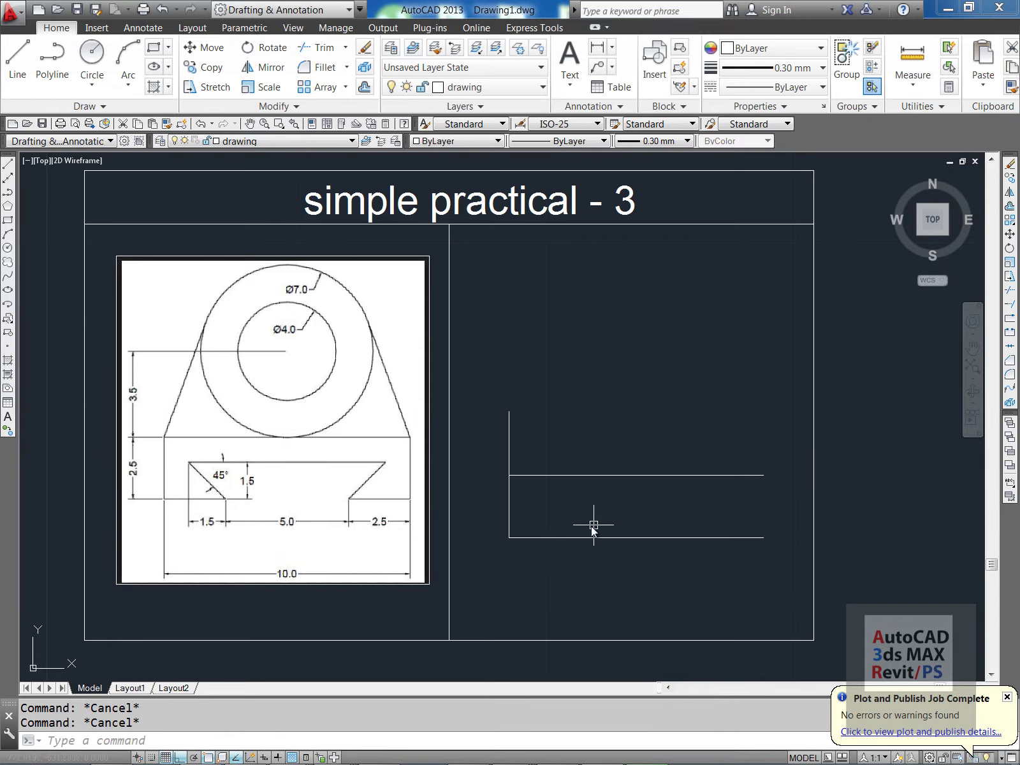
- Offset the left vertical line to the right by 10
type("o")
key("Return")
type("10")
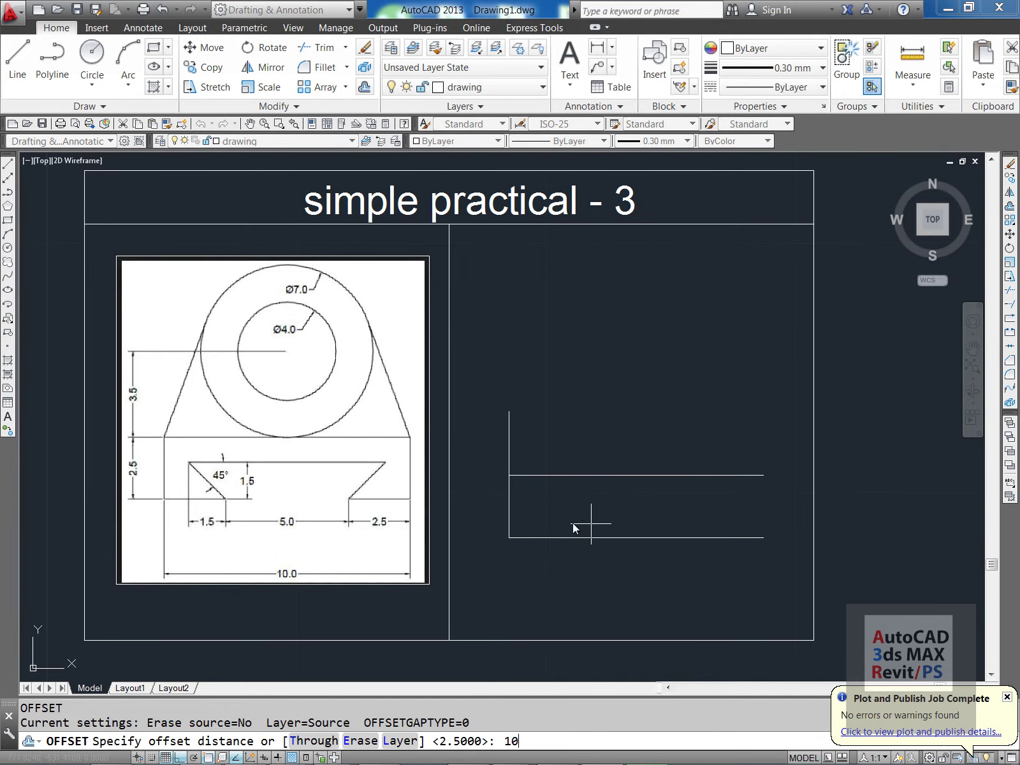
key("Return")
left_click(510, 510)
left_click(581, 528)
key("Escape")
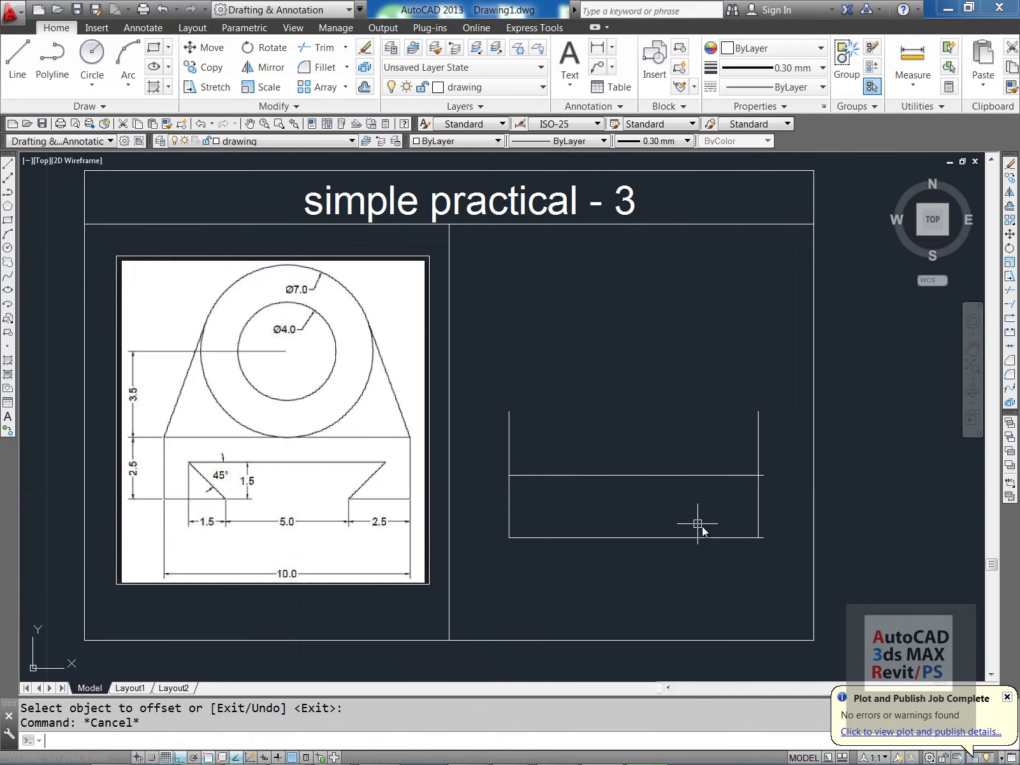
key("Escape")
type("tr")
key("Return")
key("Return")
key("Escape")
key("Escape")
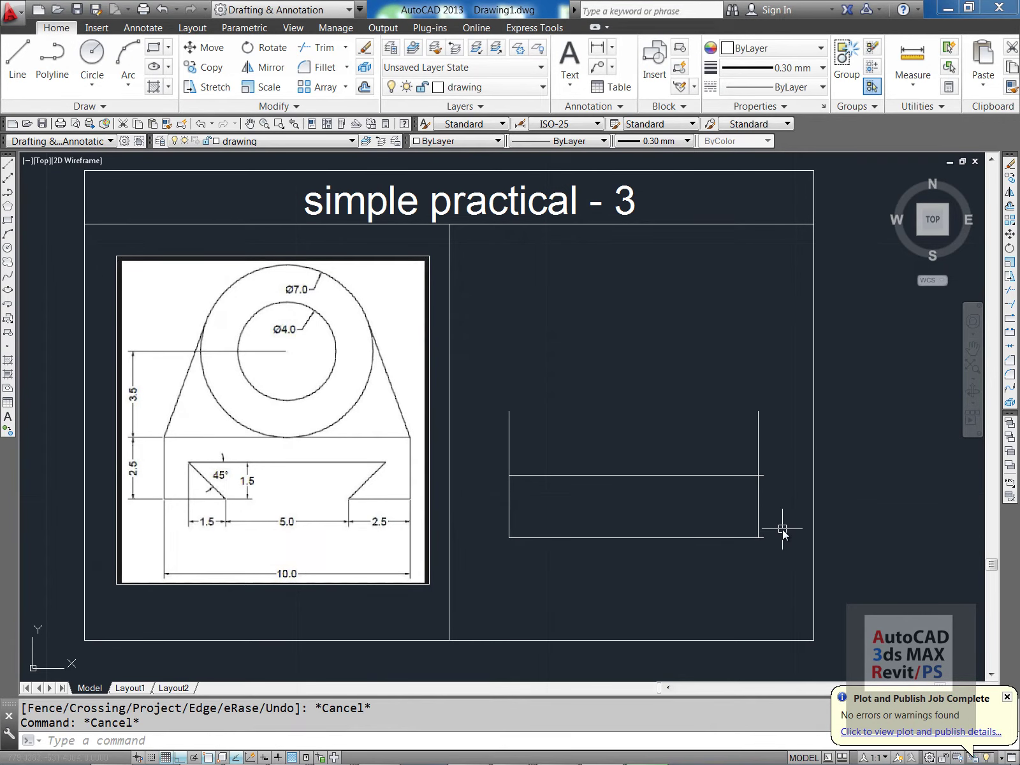
key("Escape")
- Trim the horizontal overhangs past the right vertical and the vertical ends above the upper line, leaving a closed rectangle
type("tr")
key("Return")
key("Return")
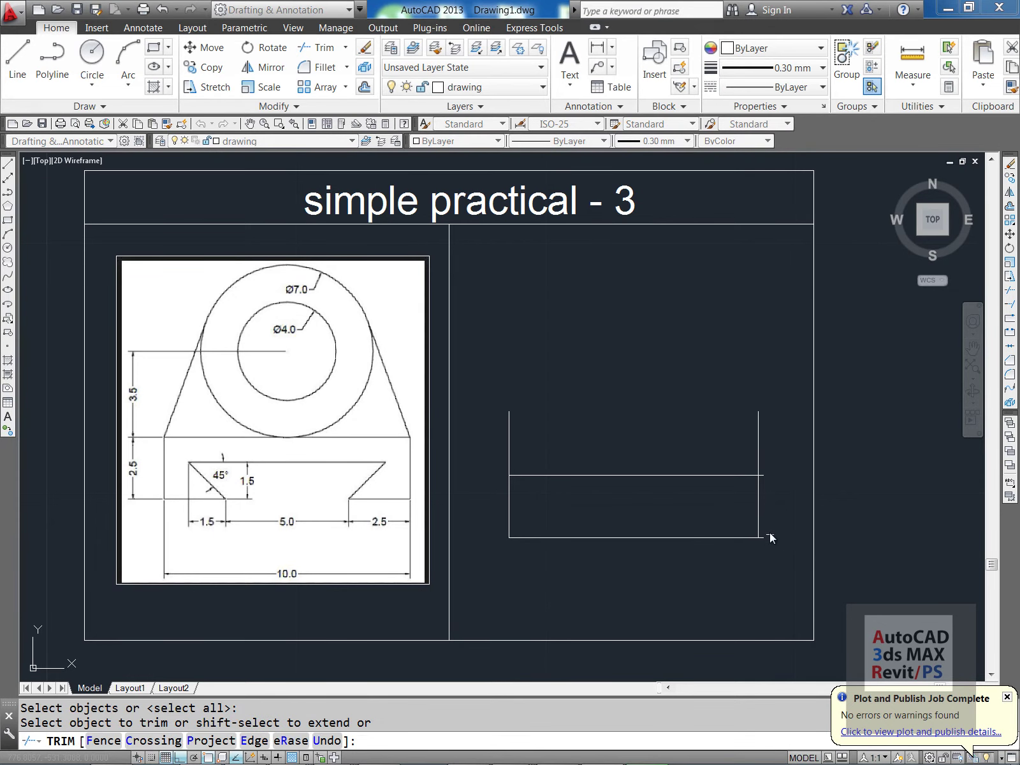
left_click(763, 538)
left_click(765, 478)
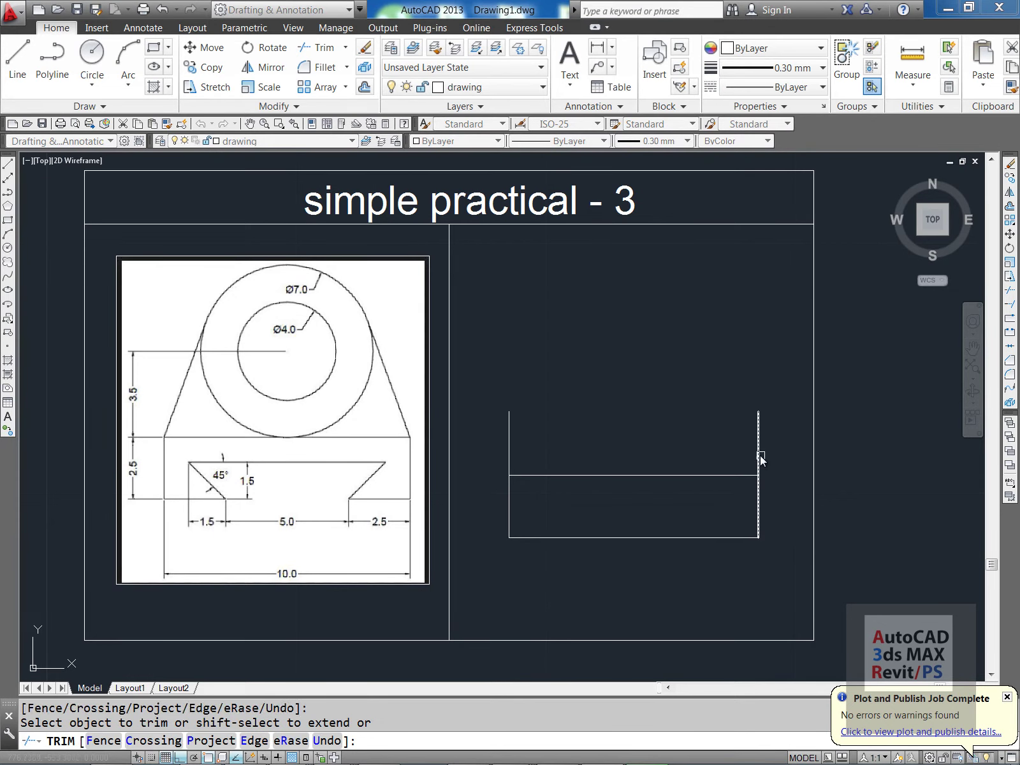
left_click(759, 455)
key("Return")
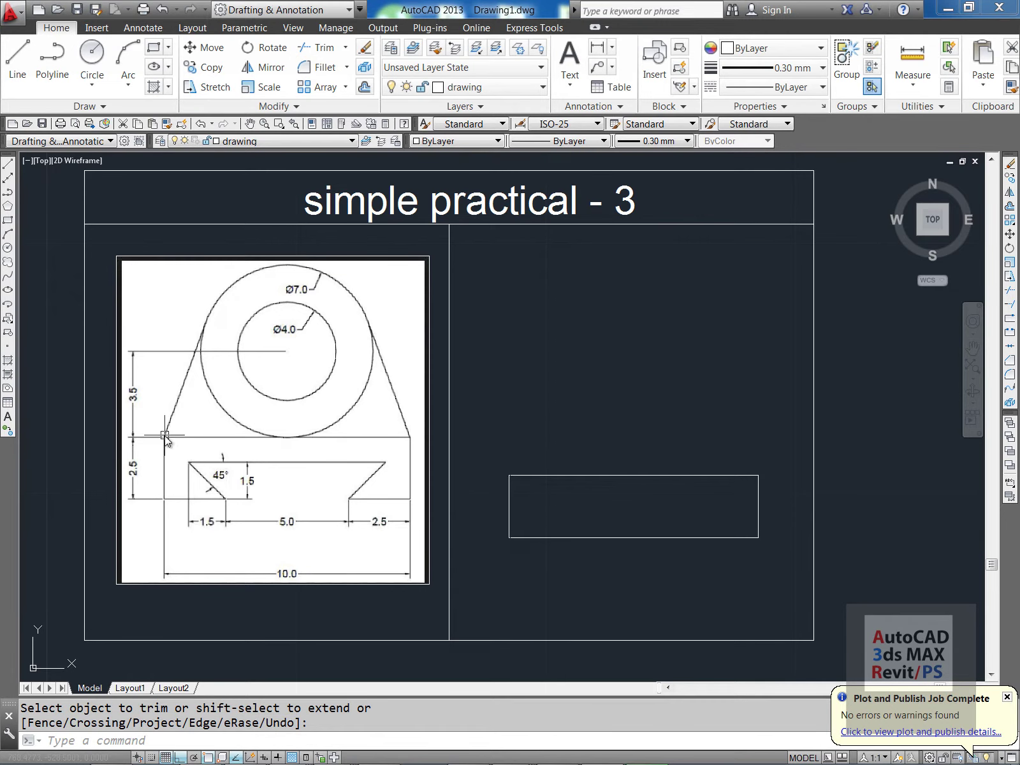
key("Escape")
key("Escape")
- Draw a vertical centre line upward from the midpoint of the rectangle's top edge
type("l")
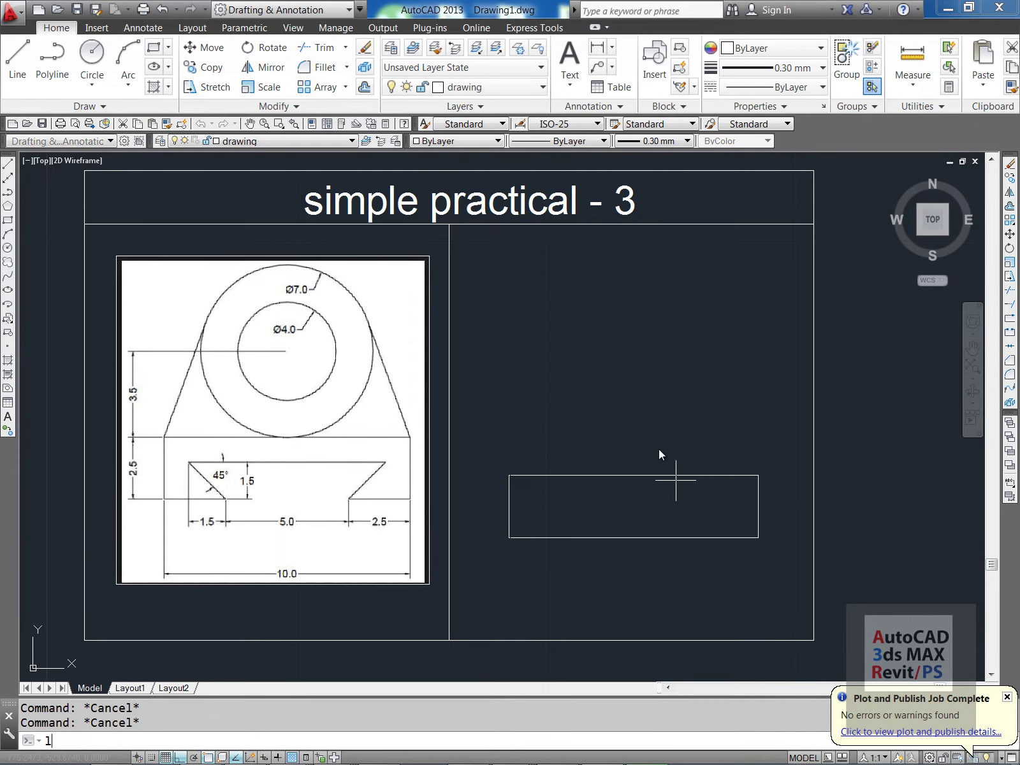
key("Return")
left_click(632, 473)
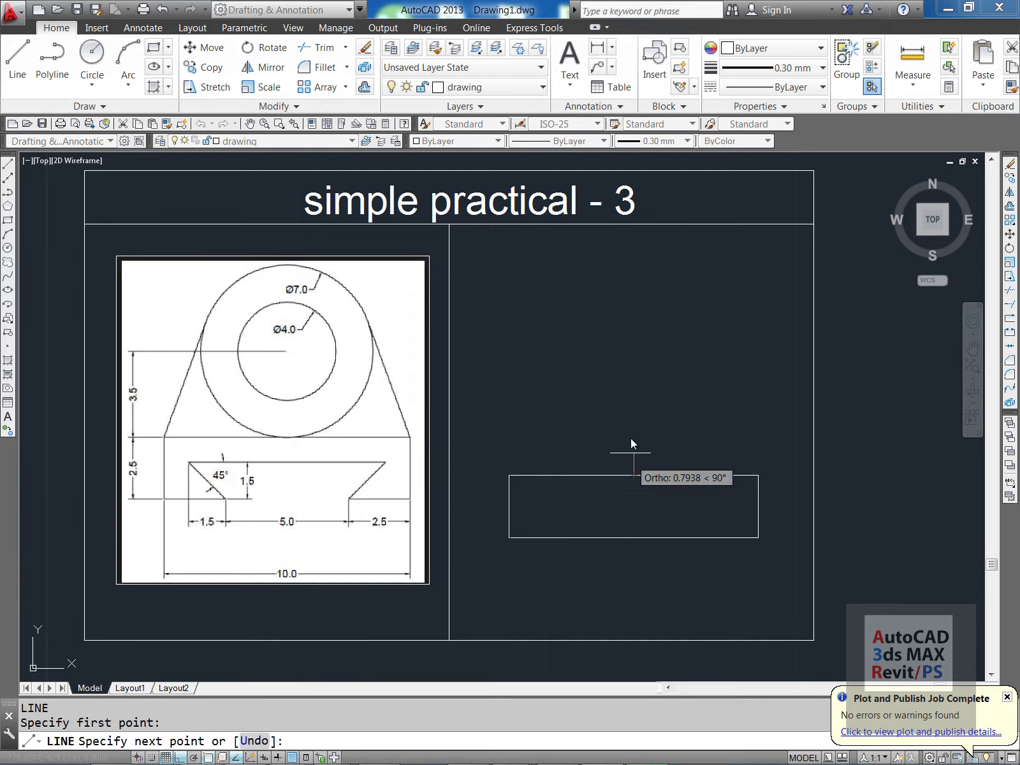
left_click(668, 299)
key("Return")
key("Escape")
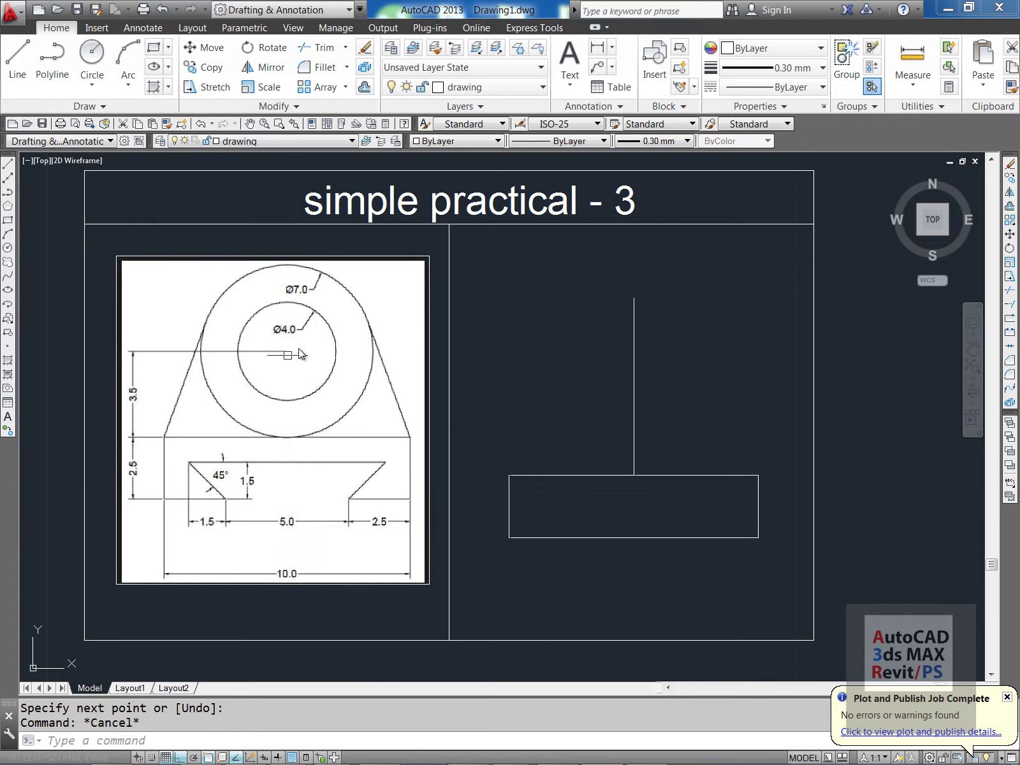
key("Escape")
- Offset the rectangle's top edge upward by 3.5 to locate the circle centre
type("o")
key("Return")
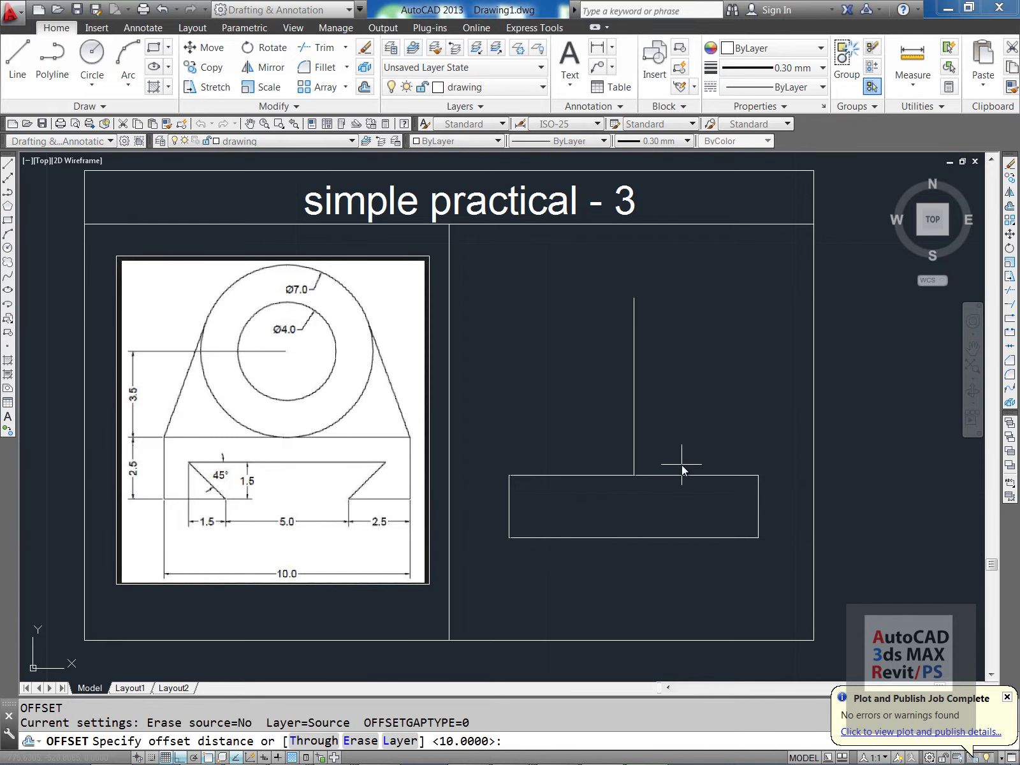
type("3.5")
key("Return")
left_click(671, 476)
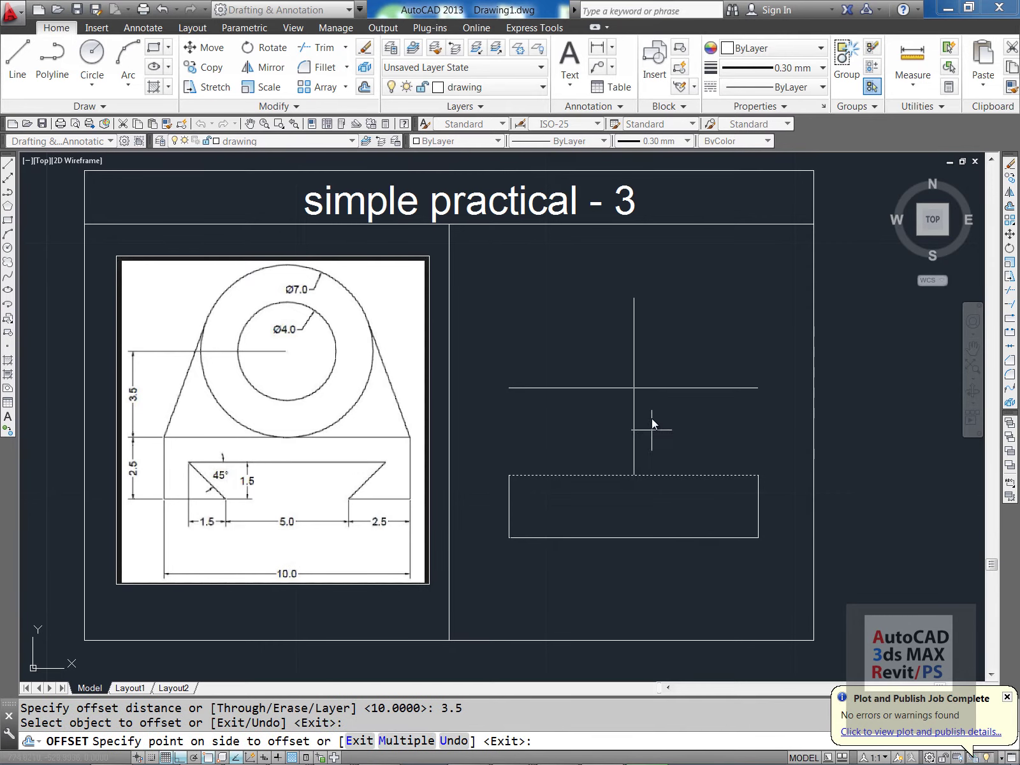
left_click(645, 402)
key("Return")
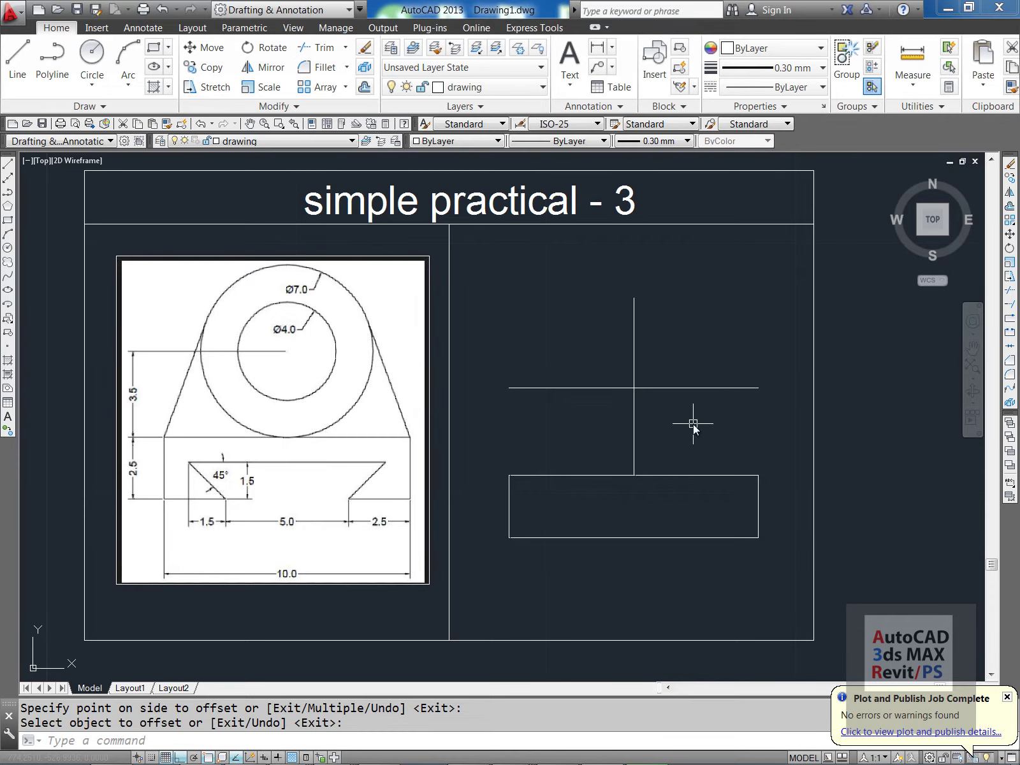
key("Escape")
- Draw a circle with a diameter of 4 centred where the vertical centre line crosses the offset horizontal line
type("c")
key("Return")
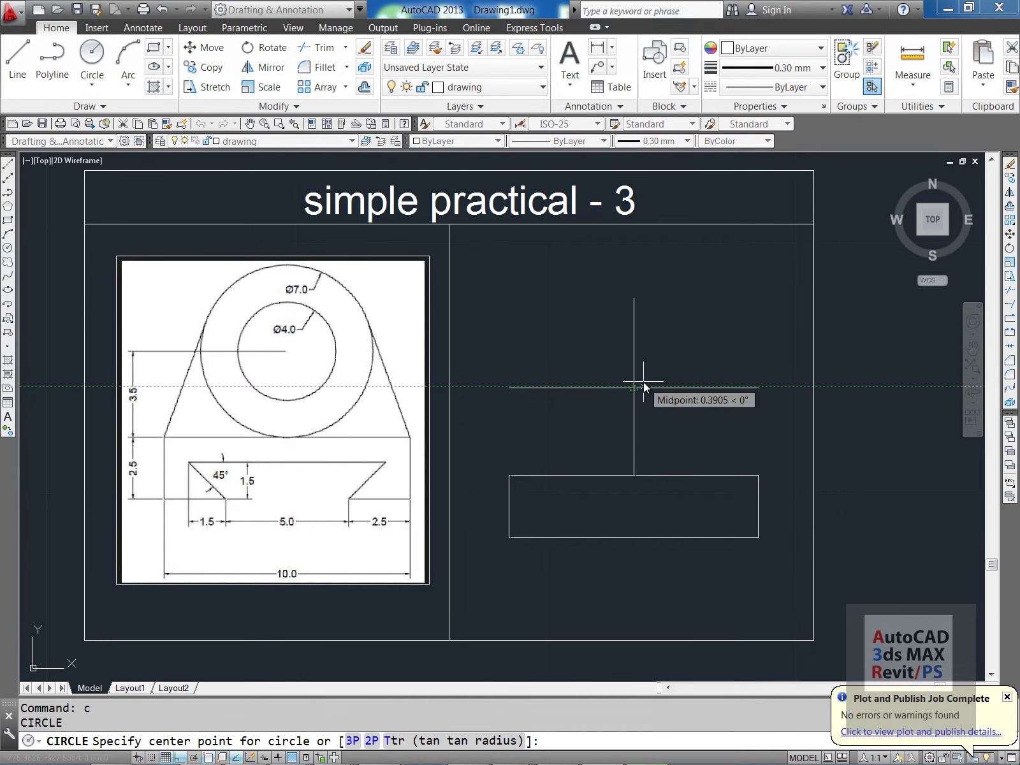
scroll(632, 398, "up", 5)
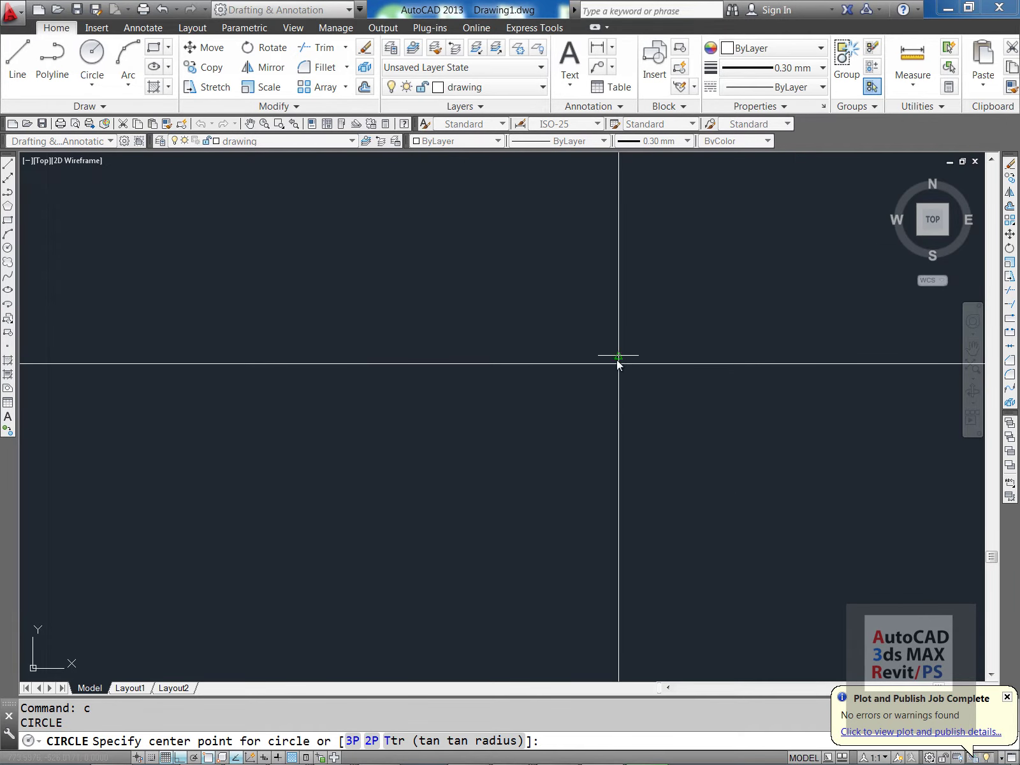
middle_click_drag(619, 358, 622, 365)
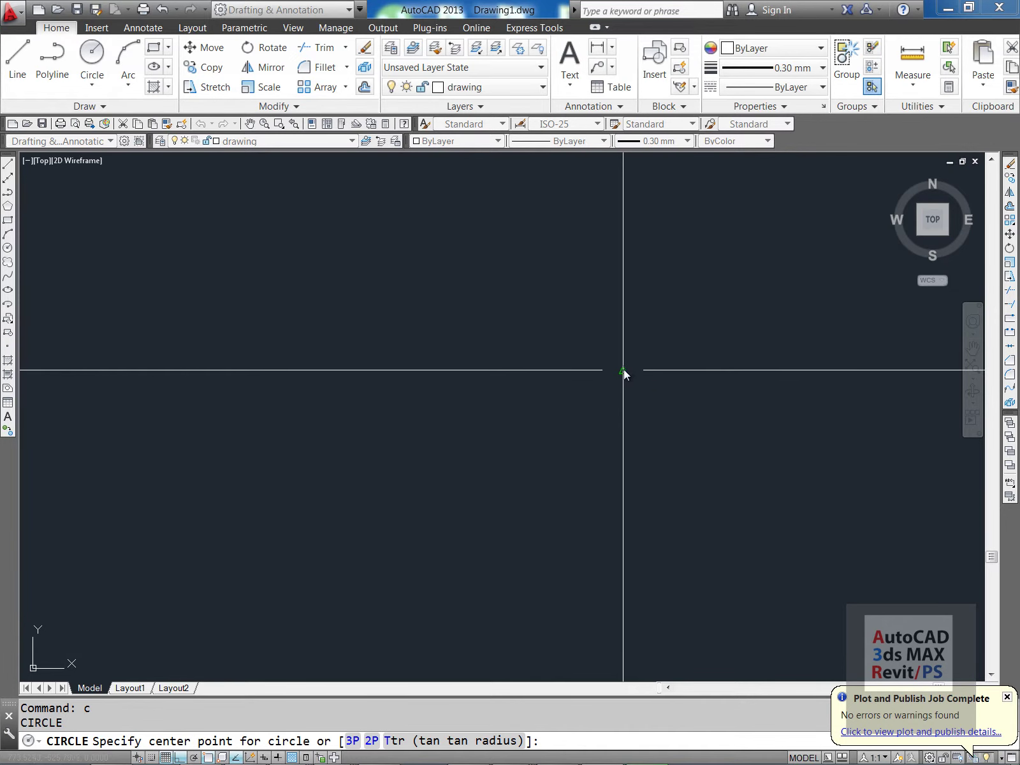
scroll(624, 374, "down", 3)
scroll(624, 374, "up", 2)
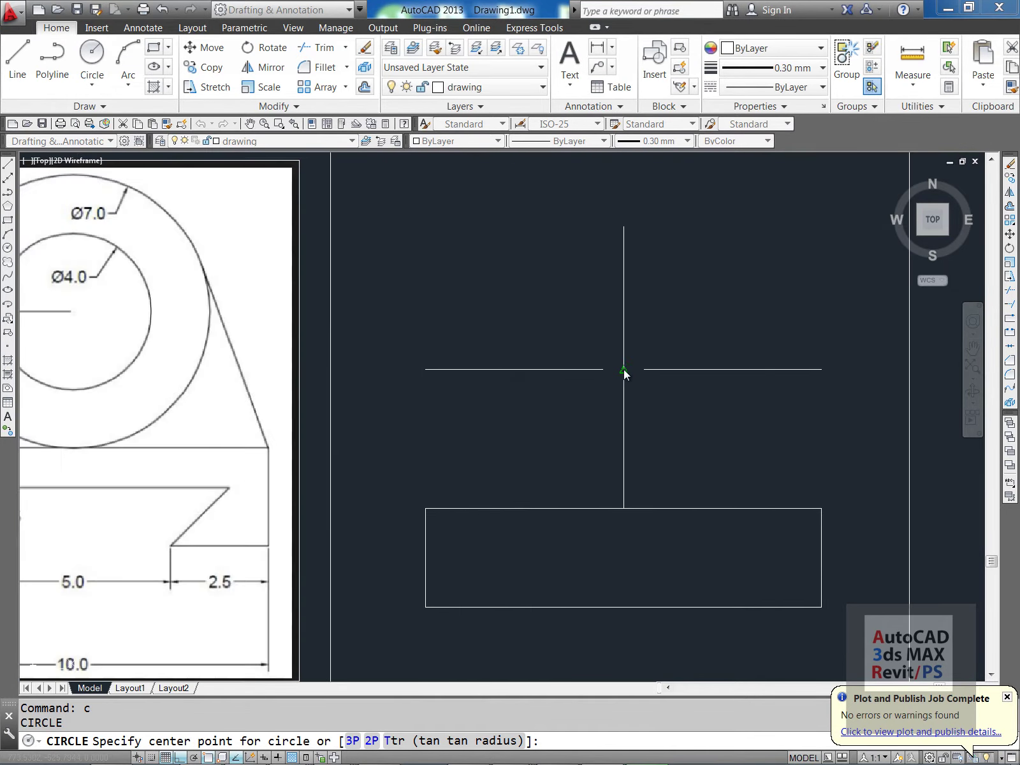
scroll(624, 374, "down", 2)
left_click(624, 370)
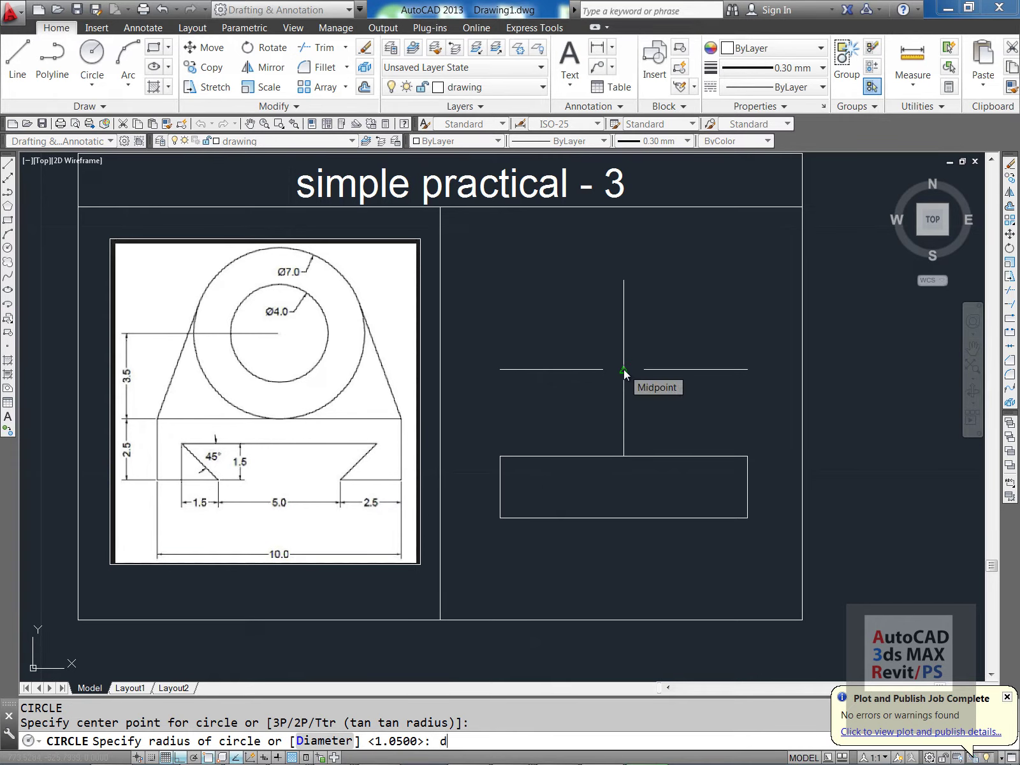
key("Return")
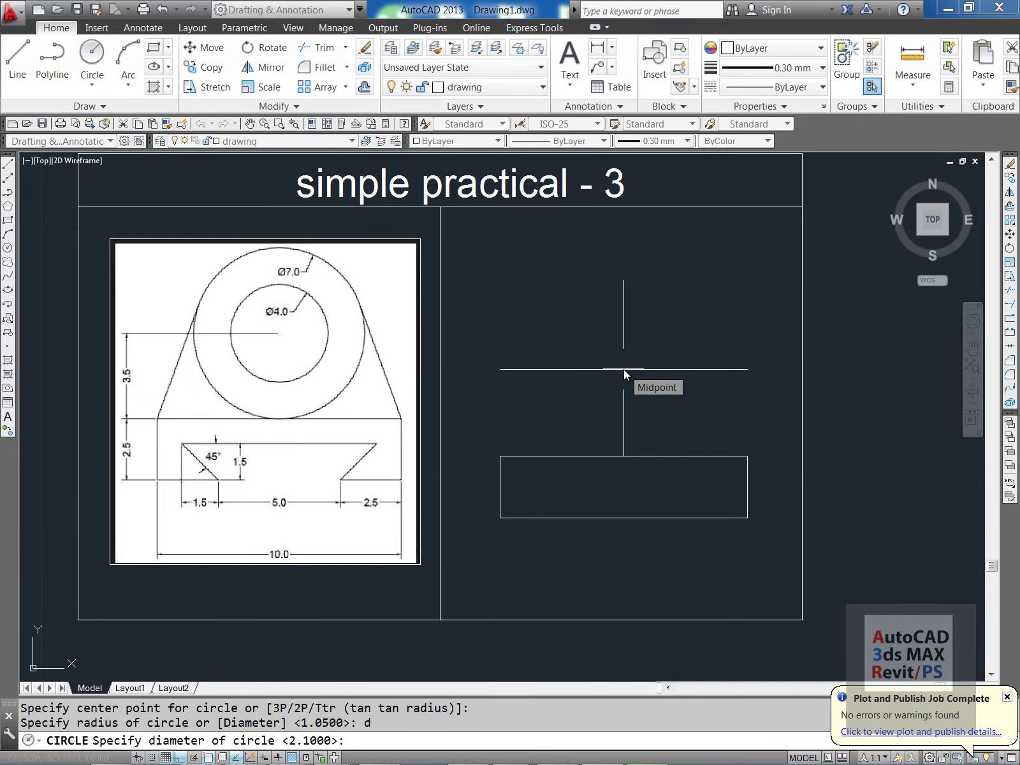
type("4")
key("Return")
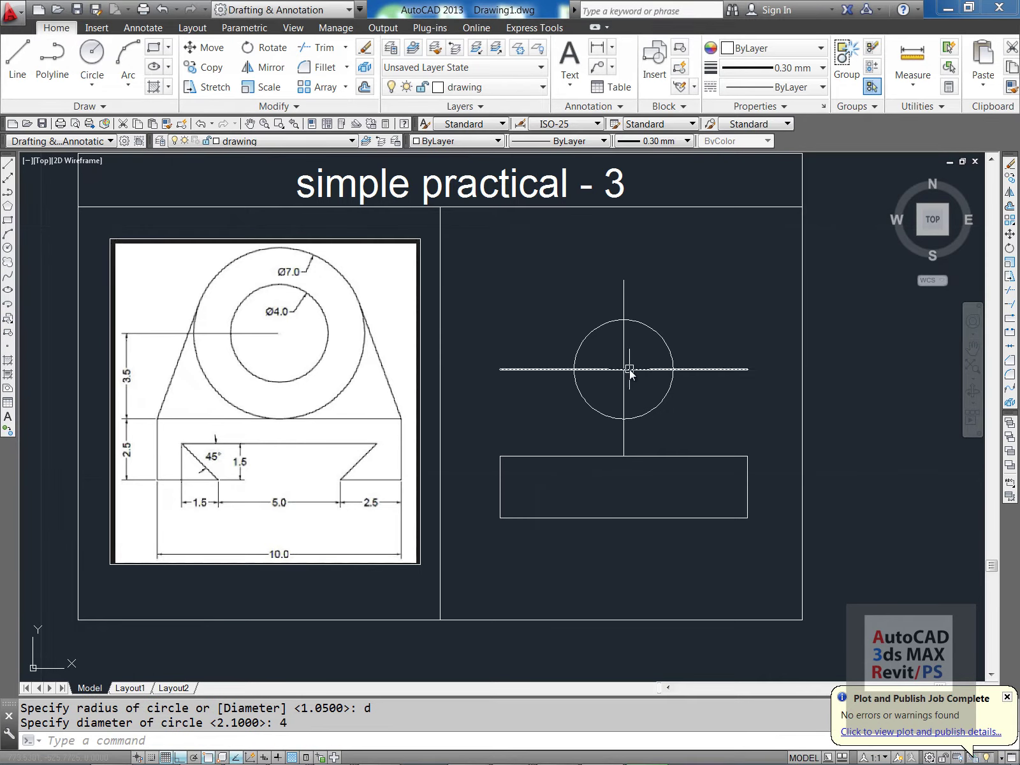
- Draw a concentric circle with a diameter of 7 centred where the vertical and horizontal centre lines cross
type("c")
key("Return")
scroll(663, 382, "up", 5)
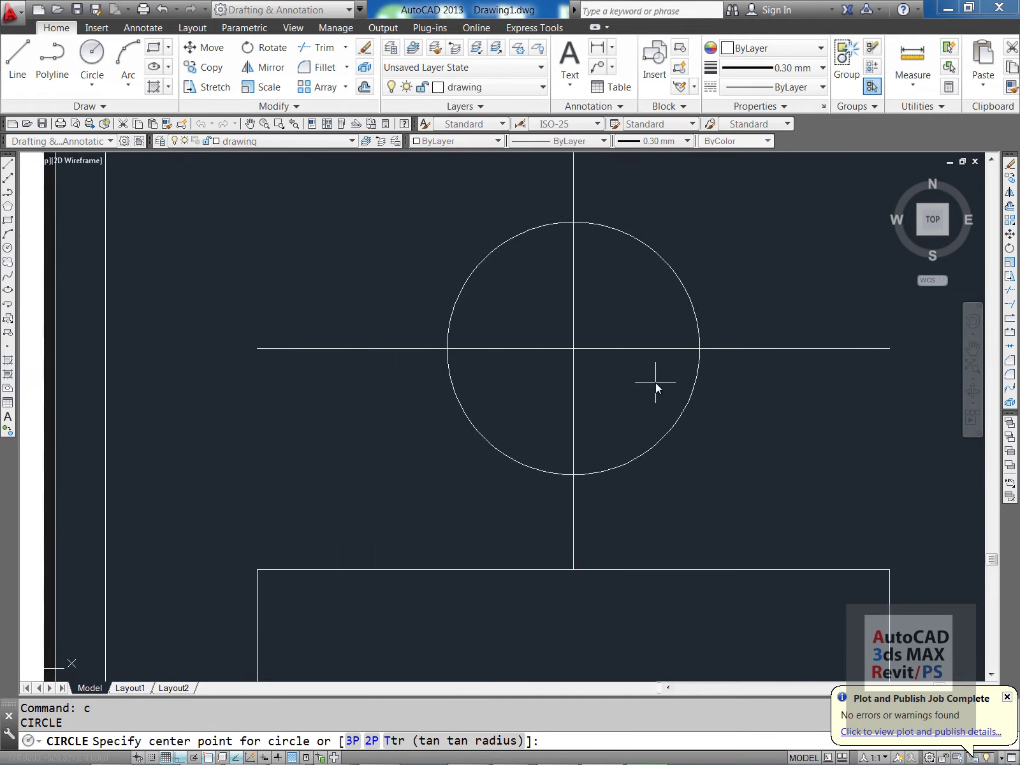
scroll(524, 327, "up", 5)
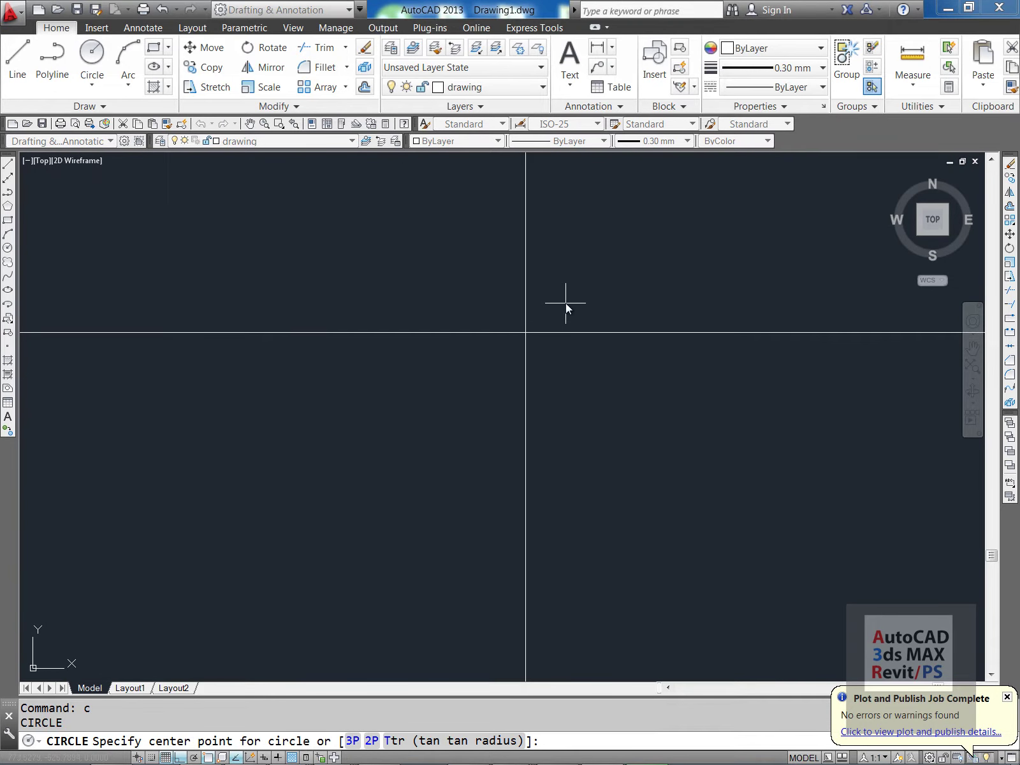
left_click(526, 332)
scroll(521, 337, "down", 8)
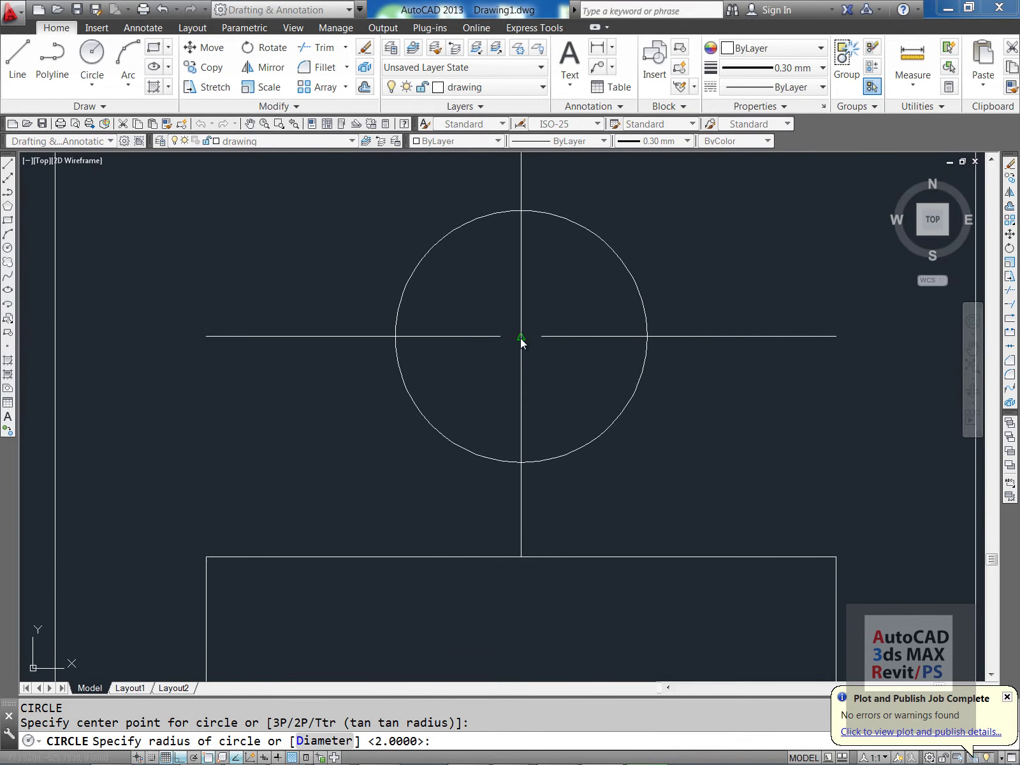
middle_click_drag(520, 338, 617, 397)
type("d")
key("Return")
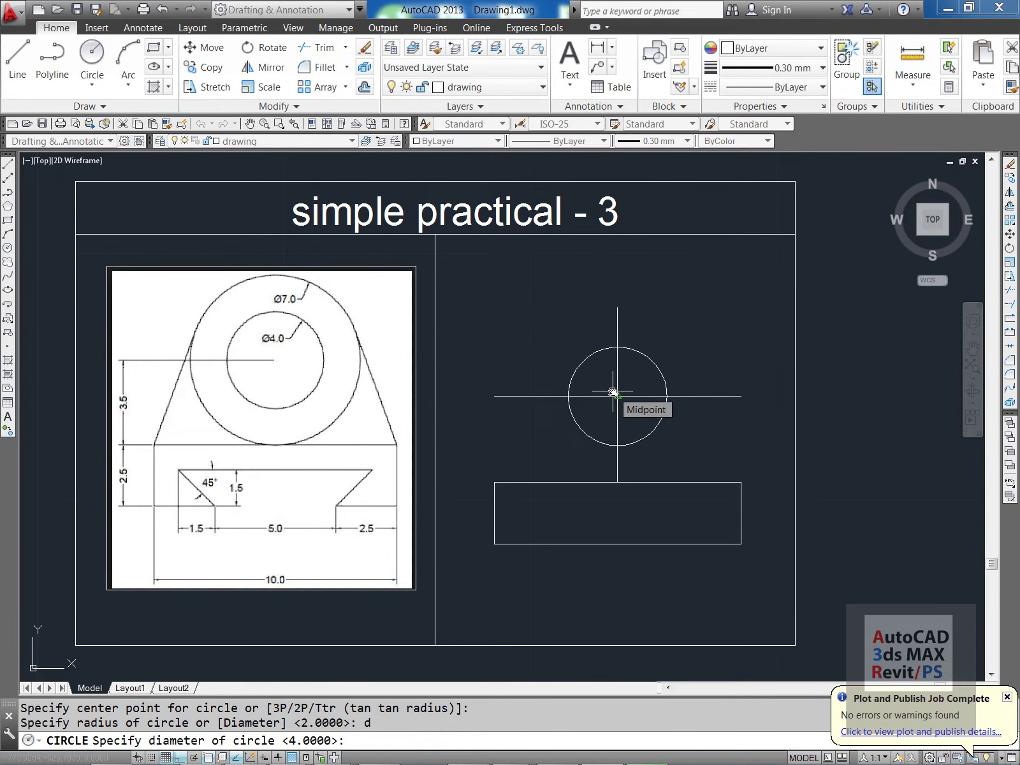
type("7")
key("Return")
- Erase the vertical centre line and the offset horizontal line running through the two circles
middle_click_drag(625, 427, 606, 387)
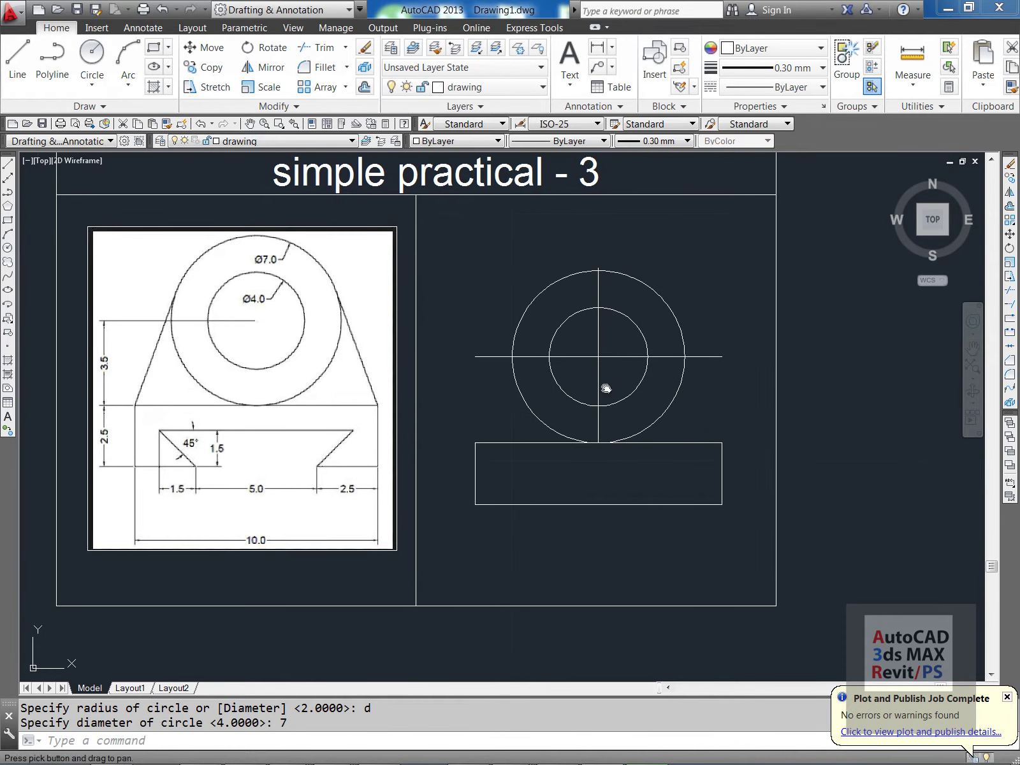
scroll(610, 364, "up", 2)
key("Escape")
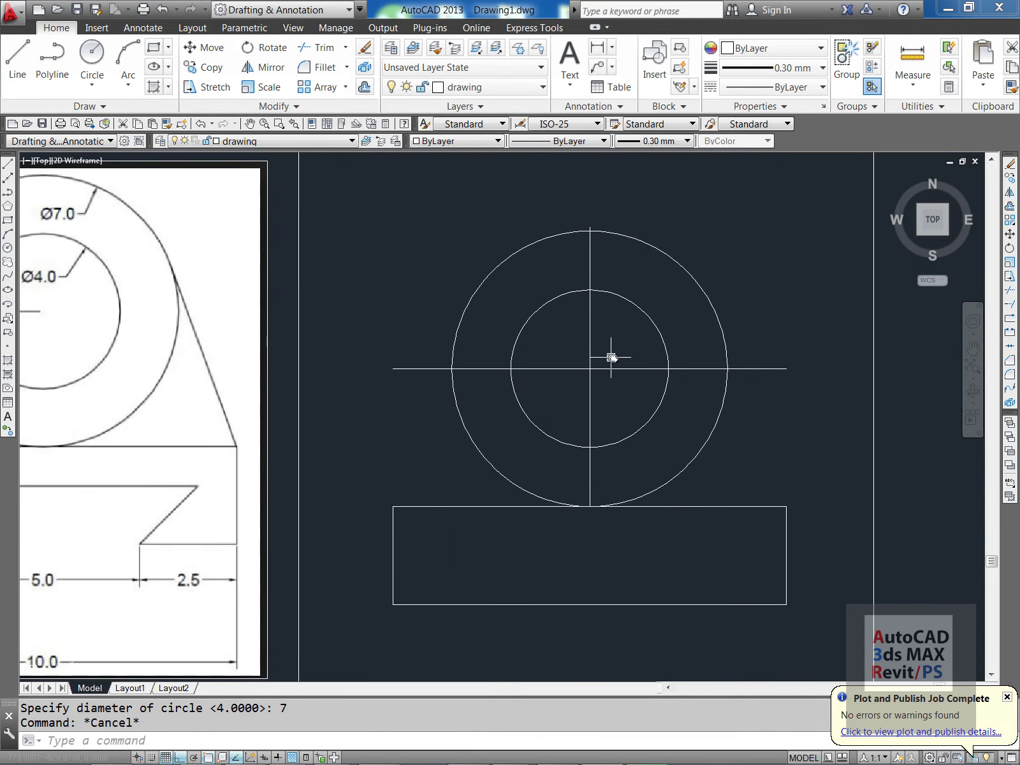
type("e")
key("Return")
left_click(612, 403)
left_click(582, 362)
key("Return")
scroll(567, 364, "down", 4)
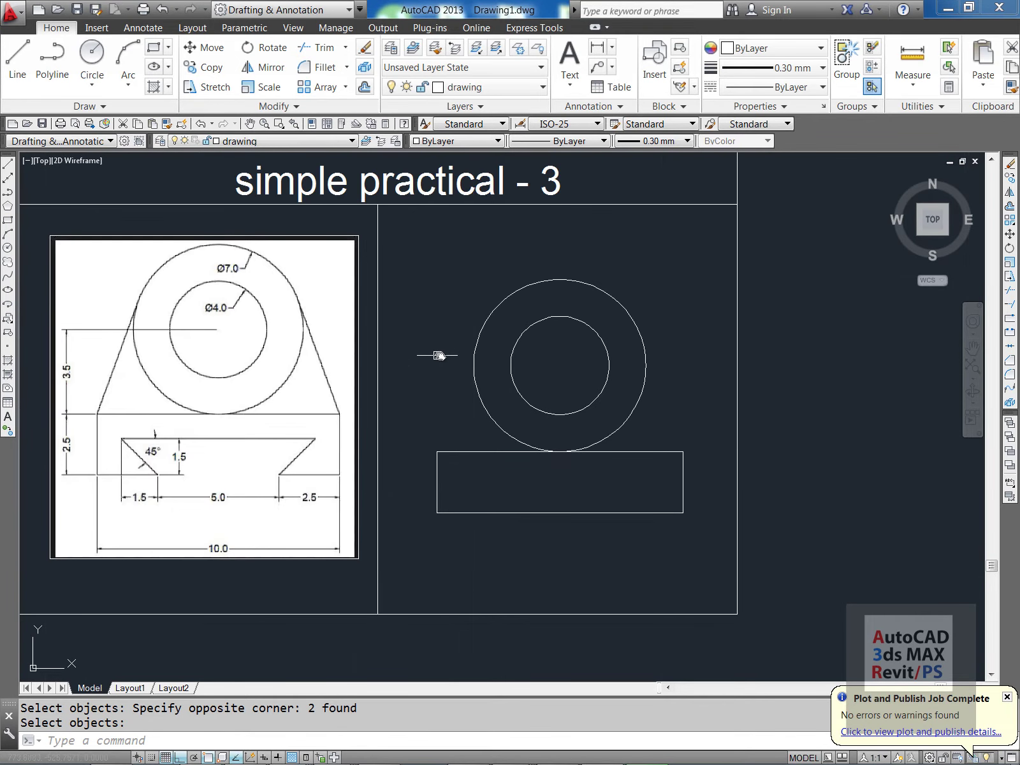
- Add Tangent to the running object snap modes and keep object snap switched on
scroll(479, 338, "up", 2)
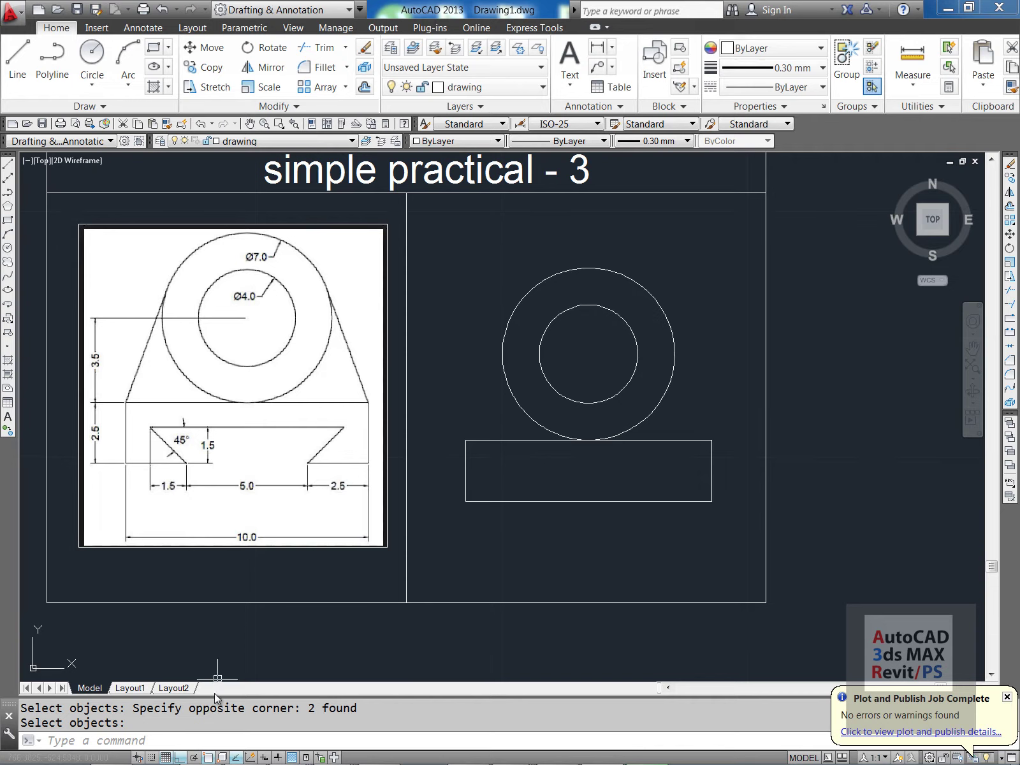
left_click(208, 759)
right_click(209, 759)
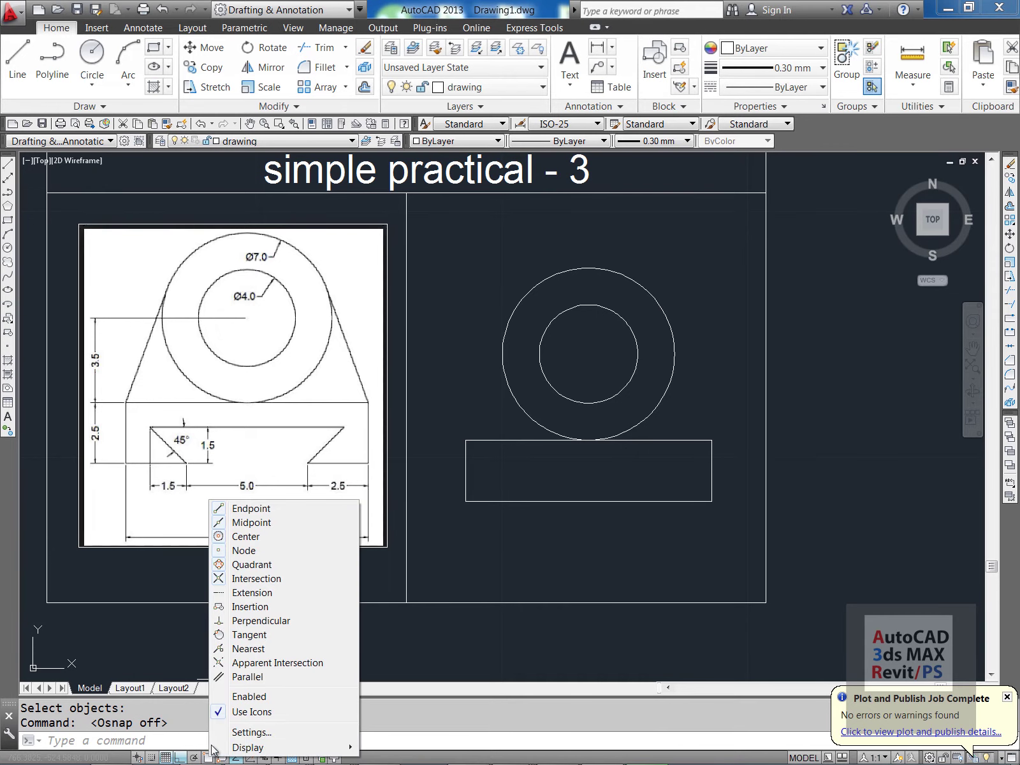
left_click(250, 733)
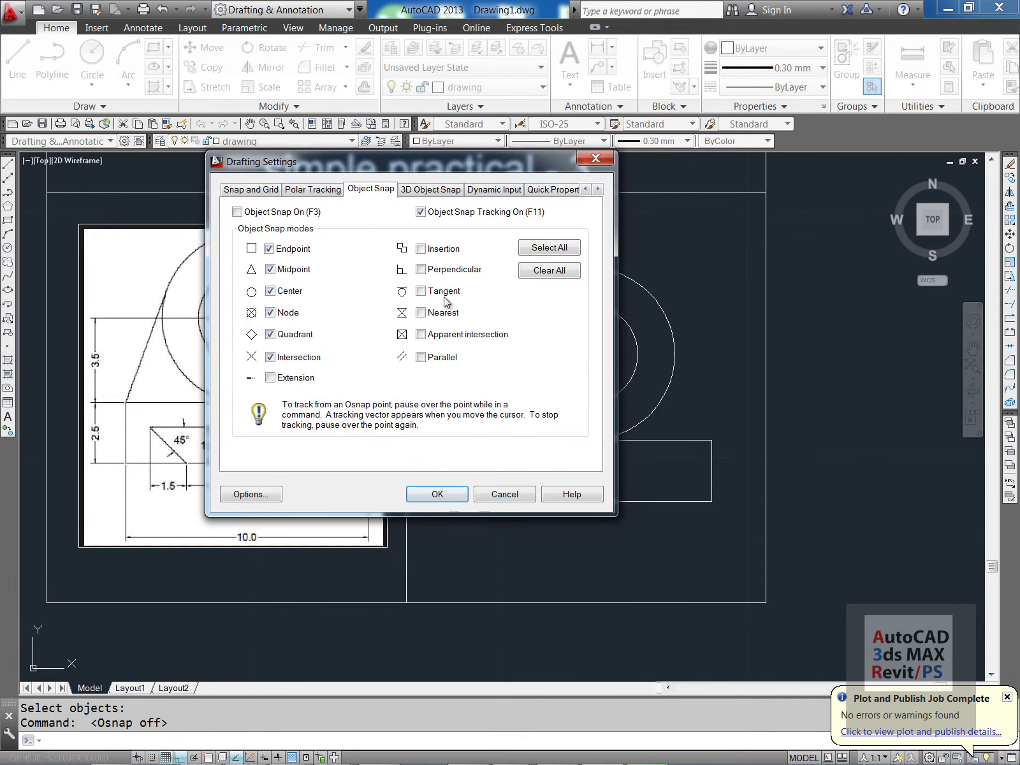
left_click(422, 293)
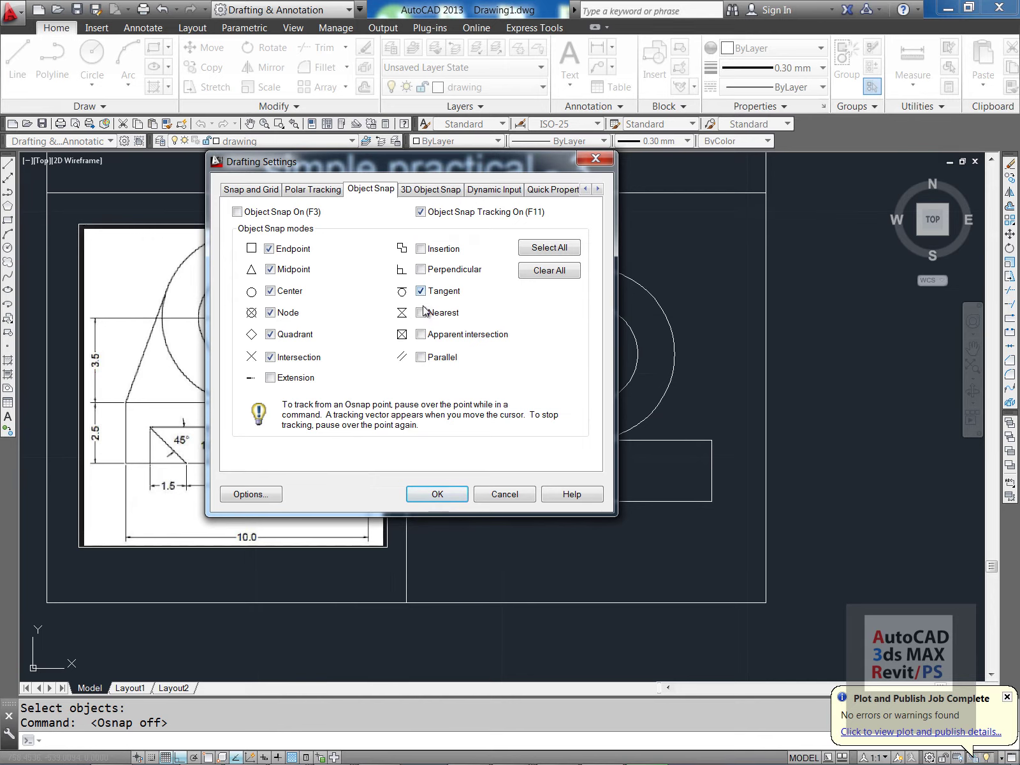
left_click(237, 212)
left_click(439, 496)
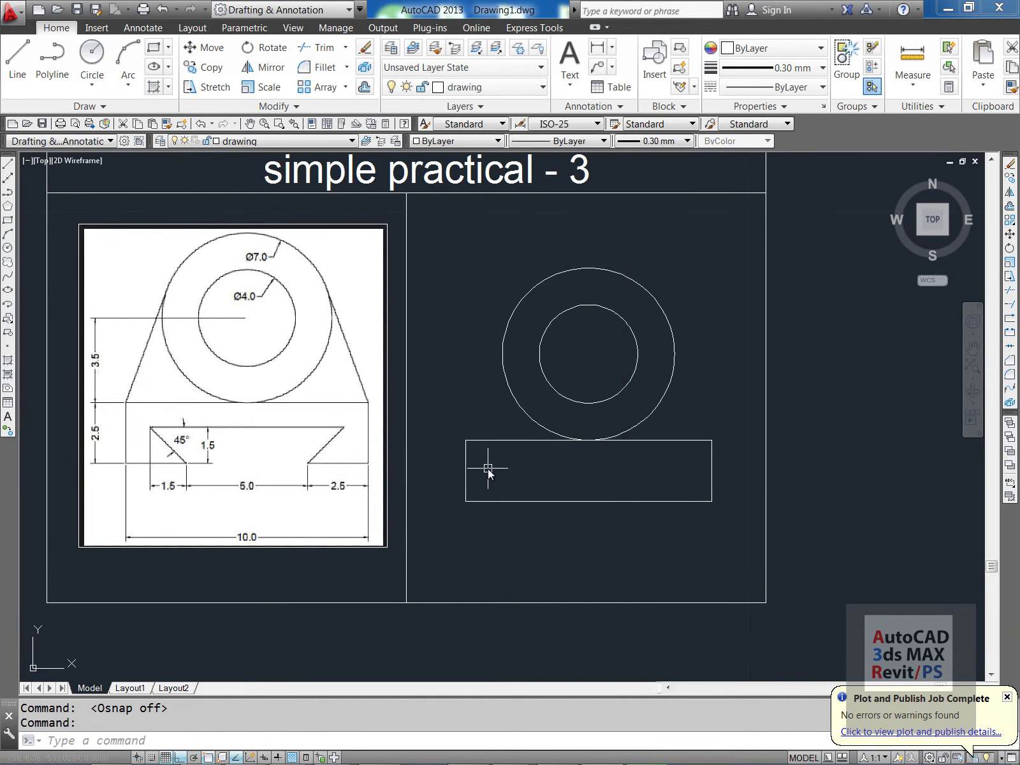
- Draw a line from the rectangle's upper-left corner tangent to the left side of the outer circle
type("l")
key("Return")
left_click(466, 440)
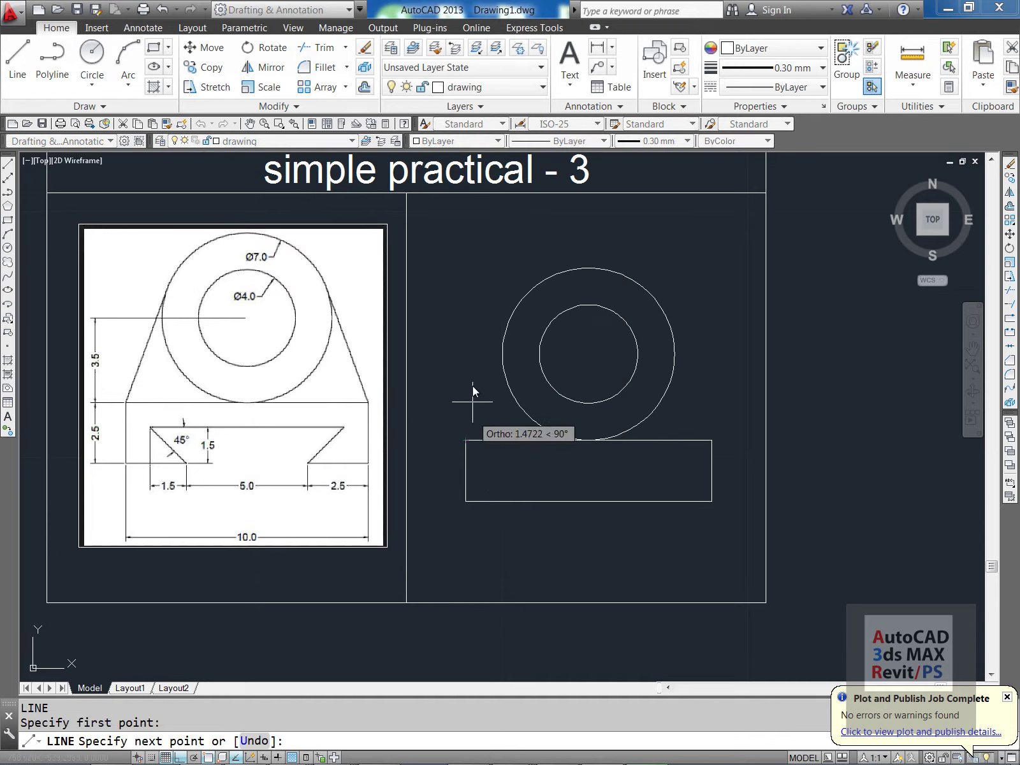
left_click(508, 327)
scroll(510, 328, "up", 5)
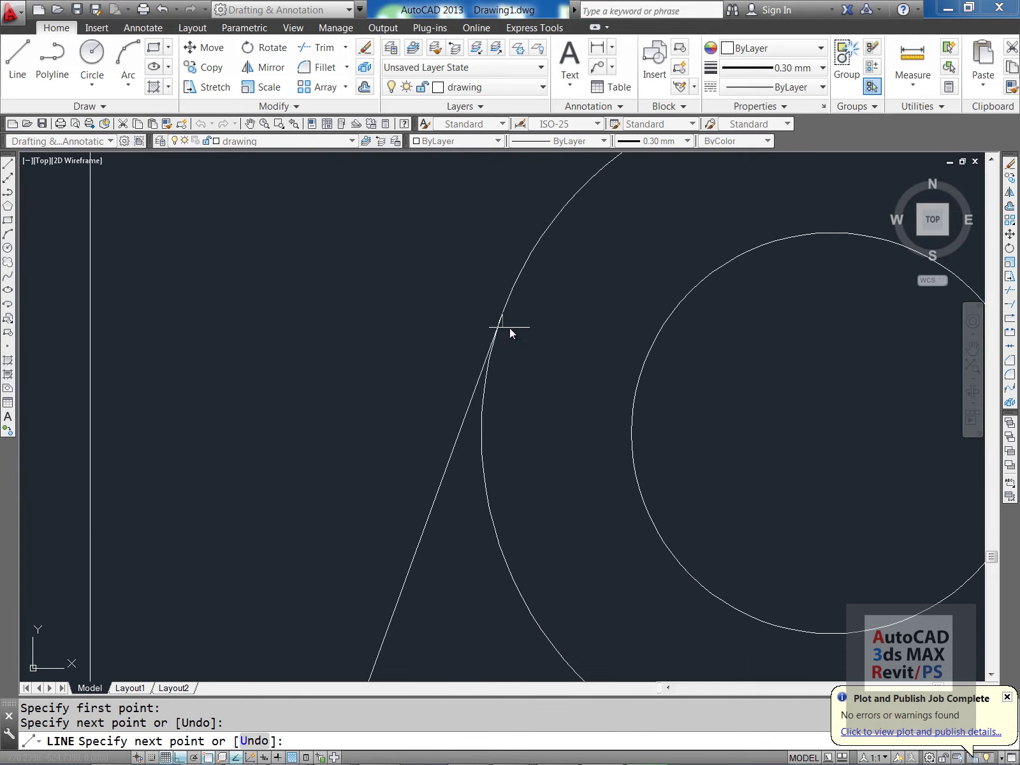
scroll(513, 344, "down", 5)
key("Escape")
key("Escape")
key("Escape")
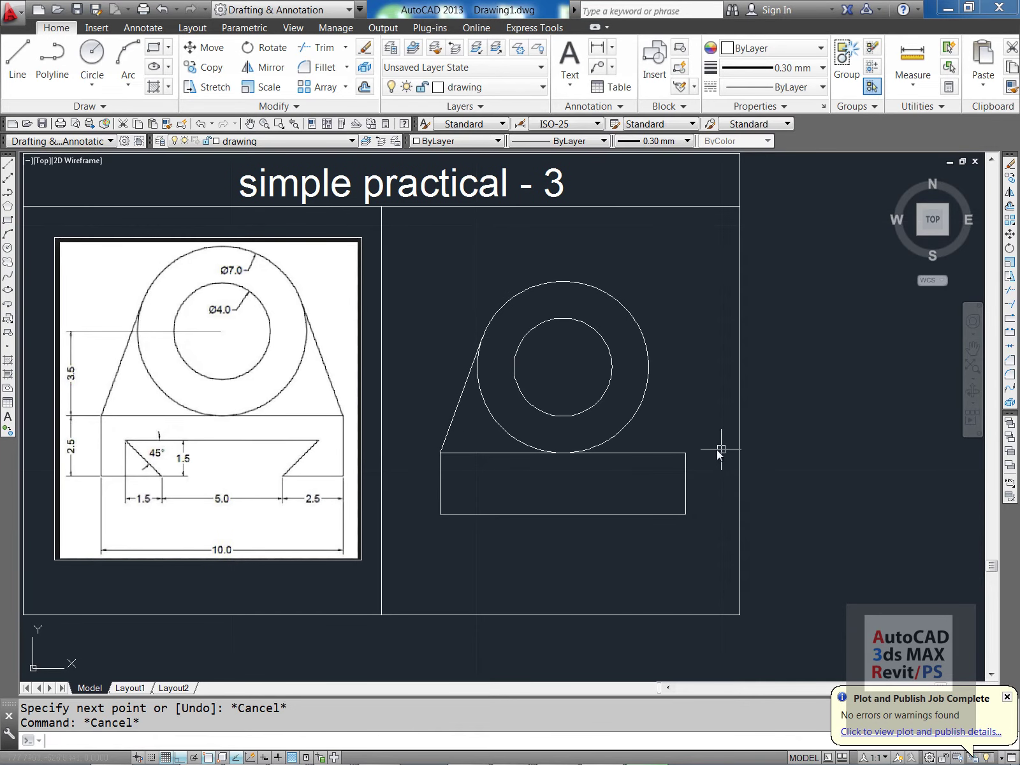
- Draw a line from the rectangle's upper-right corner tangent to the right side of the outer circle
type("l")
key("Return")
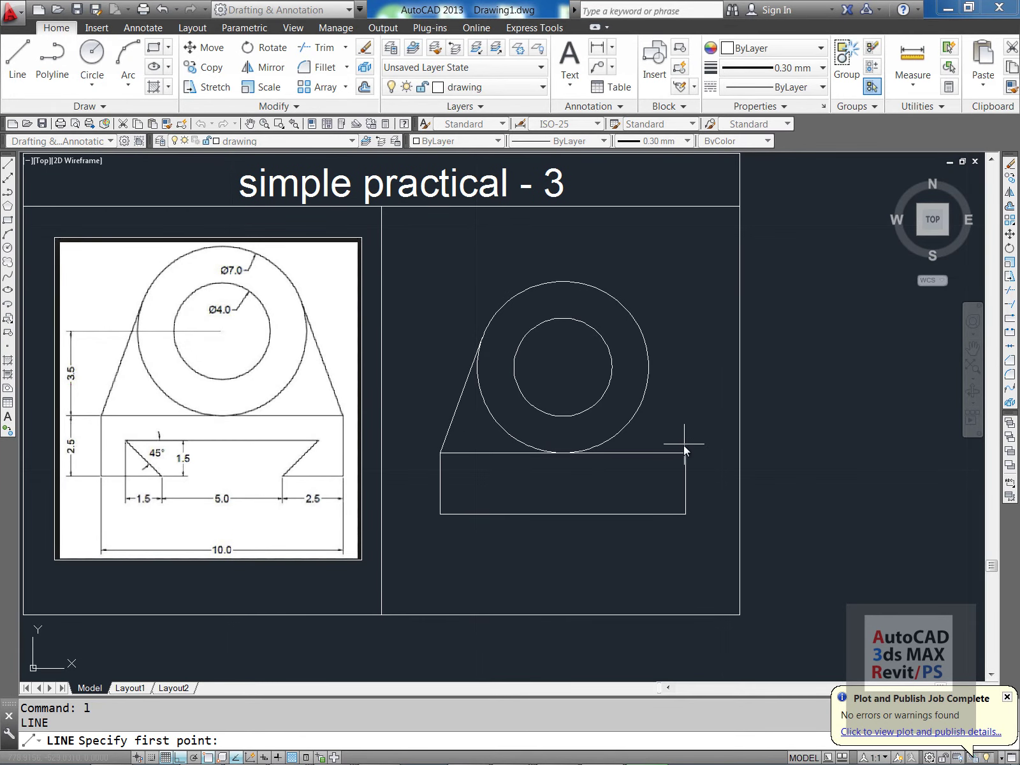
left_click(685, 453)
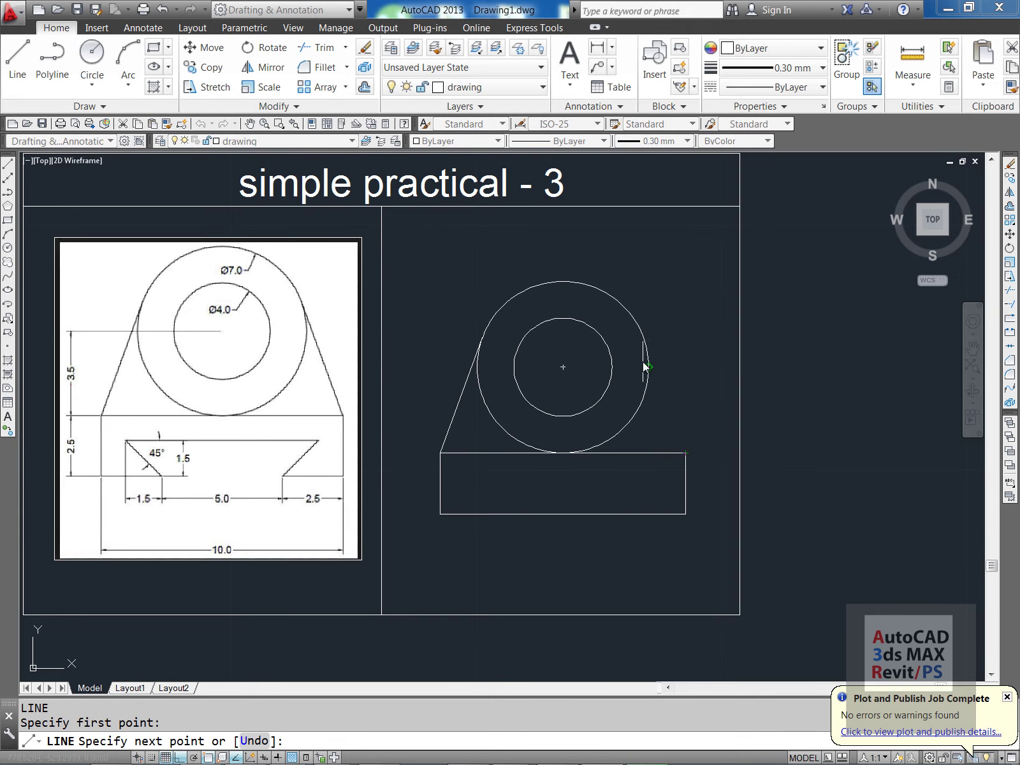
scroll(643, 362, "up", 2)
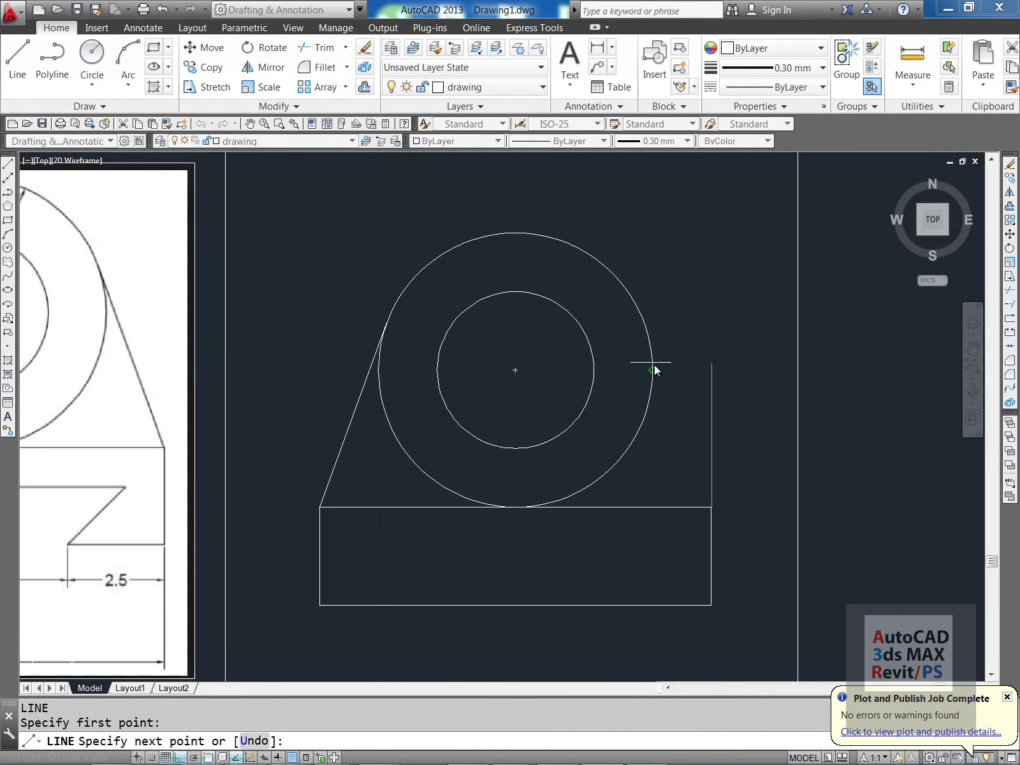
left_click(645, 327)
key("Return")
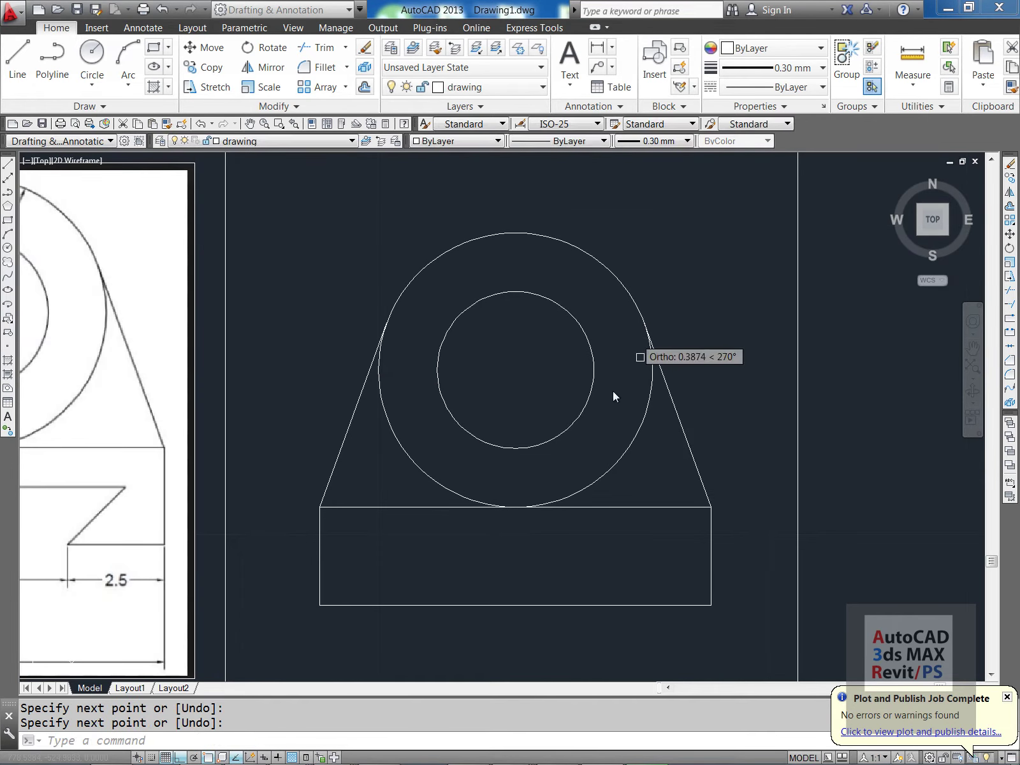
- Examine the dovetail slot's dimensions and angle in the reference drawing
middle_click_drag(637, 409, 666, 407)
scroll(581, 400, "down", 4)
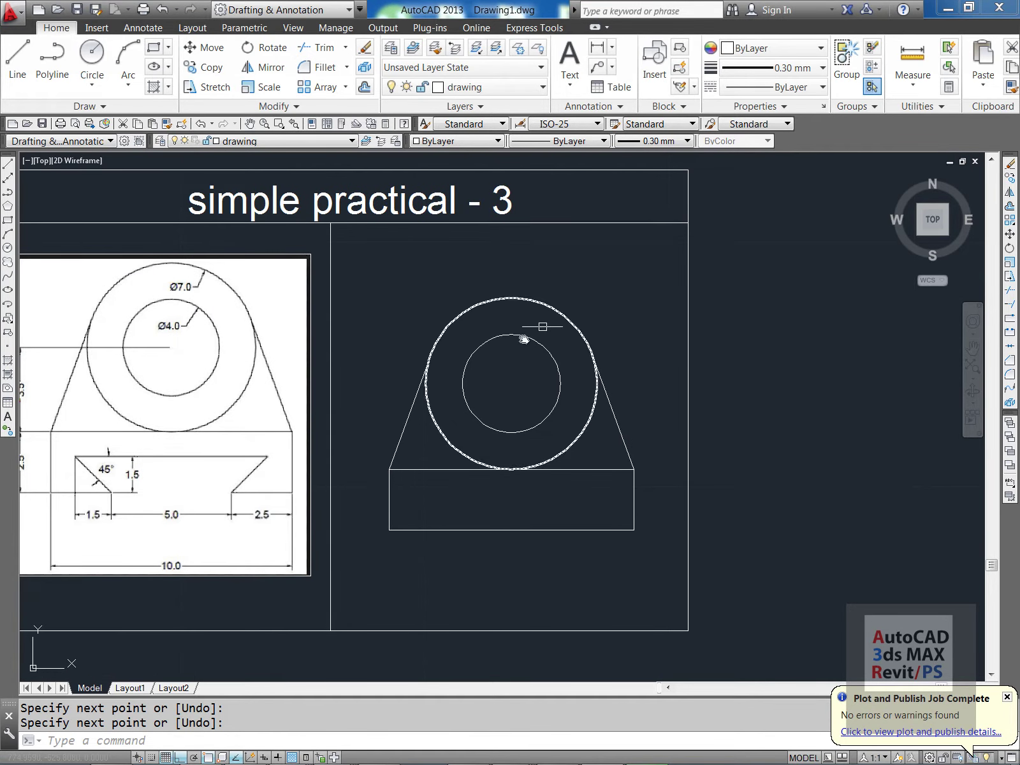
scroll(550, 377, "up", 2)
middle_click_drag(189, 465, 237, 432)
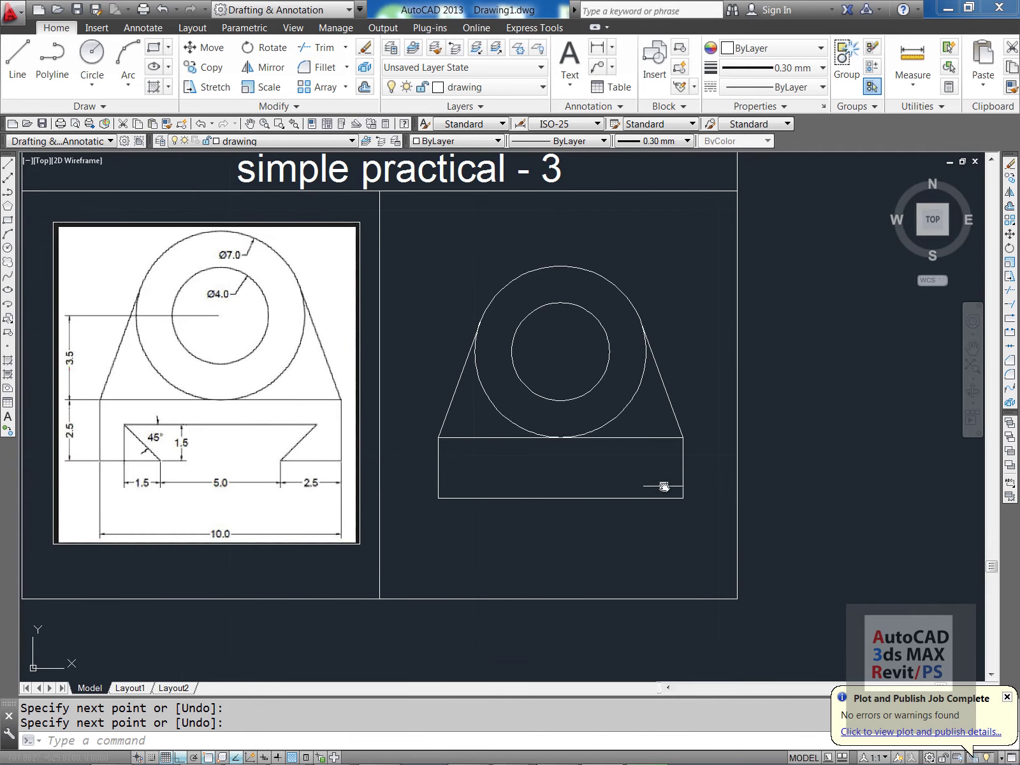
scroll(171, 499, "up", 2)
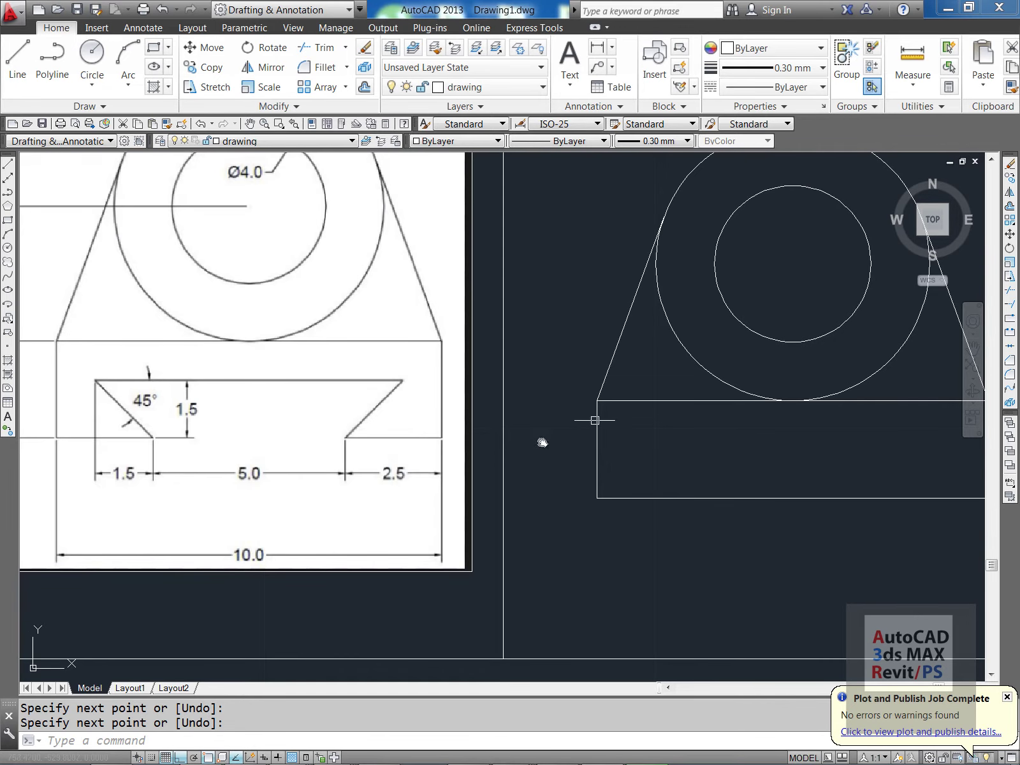
middle_click_drag(116, 469, 231, 510)
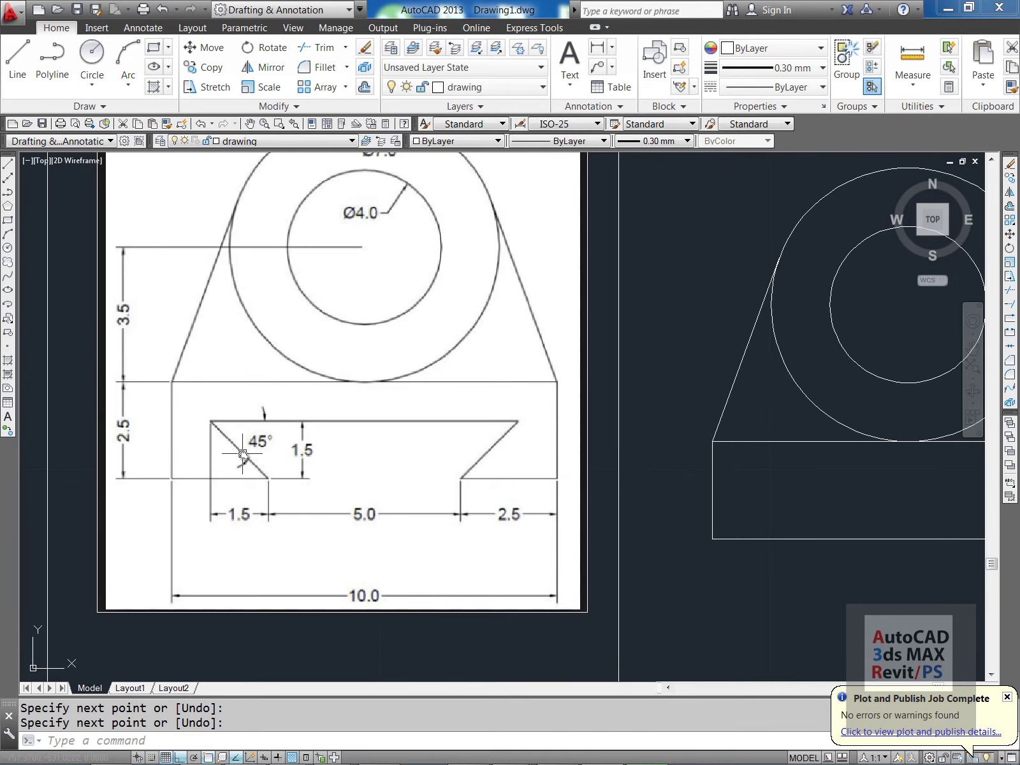
scroll(242, 454, "down", 2)
scroll(382, 458, "up", 2)
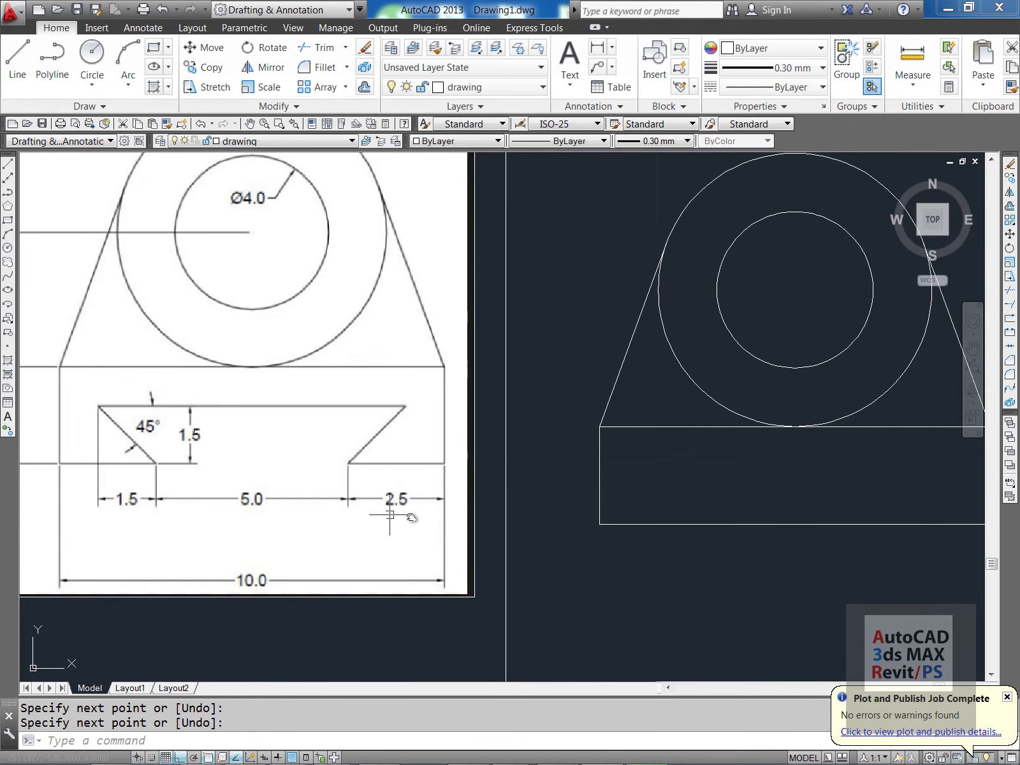
scroll(652, 346, "down", 2)
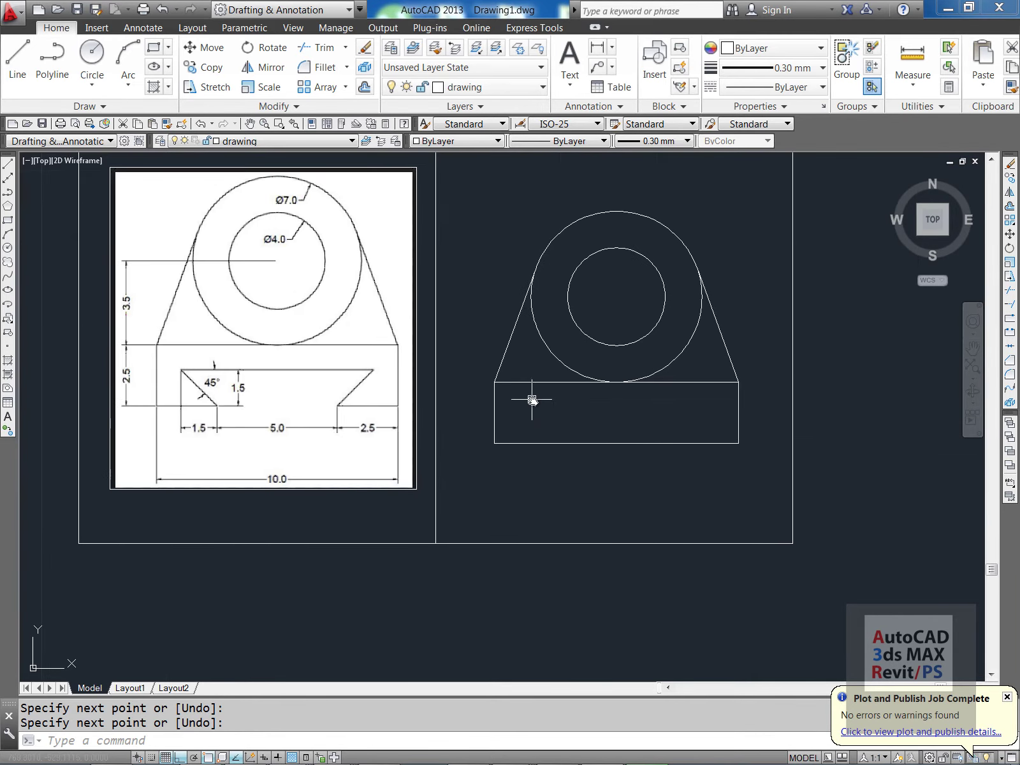
- Offset the rectangle's left and right vertical edges inward by 2.5
key("Escape")
key("Escape")
type("o")
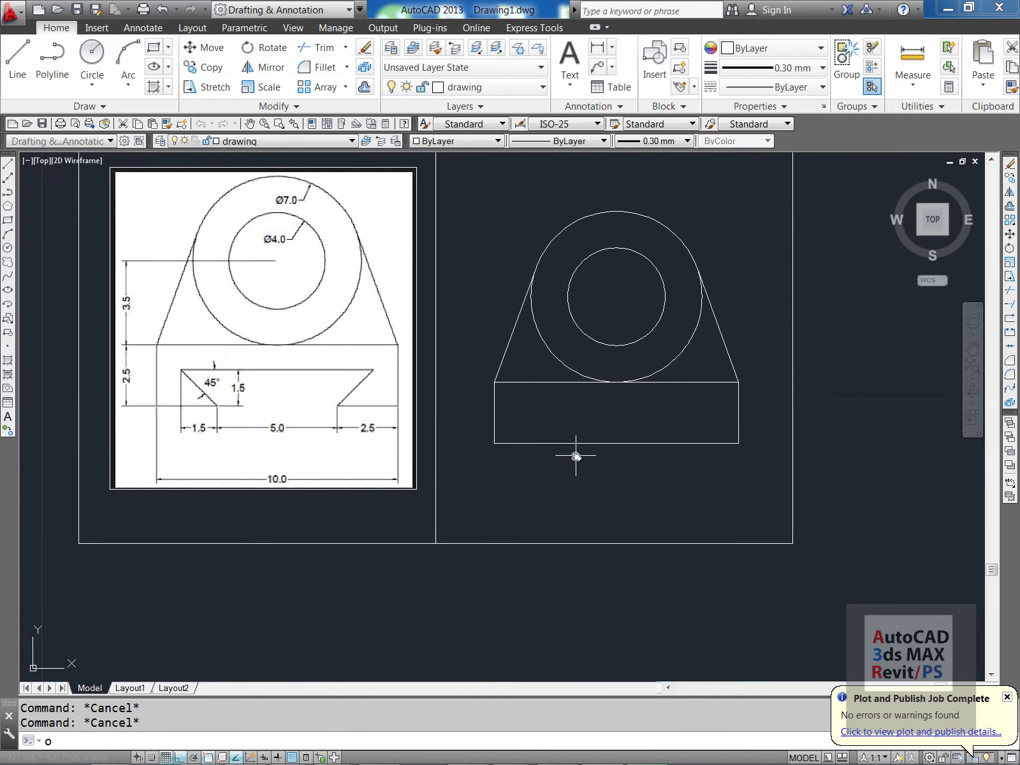
key("Return")
type("2.5")
key("Return")
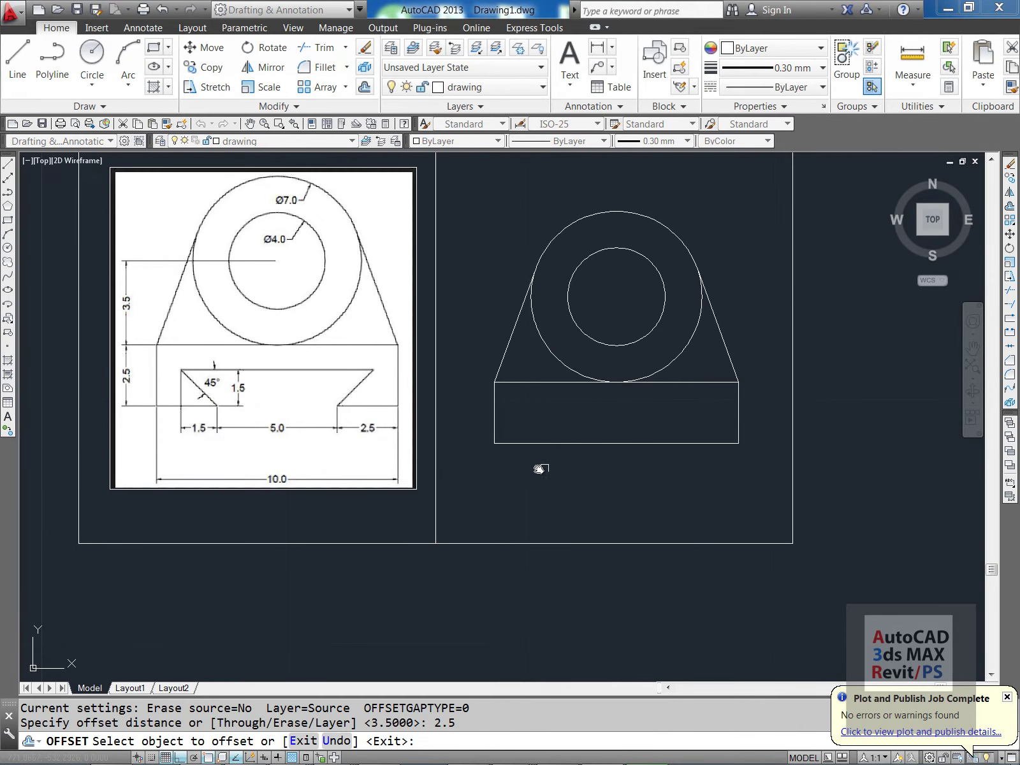
left_click(498, 424)
left_click(648, 425)
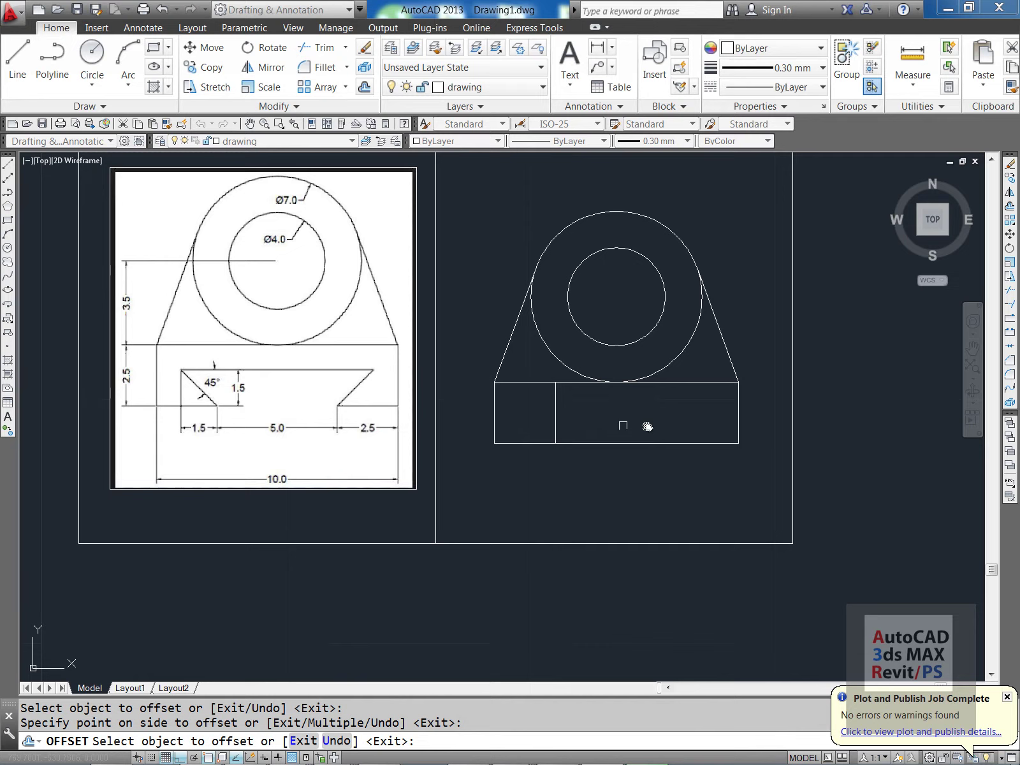
left_click(739, 421)
left_click(672, 417)
key("Return")
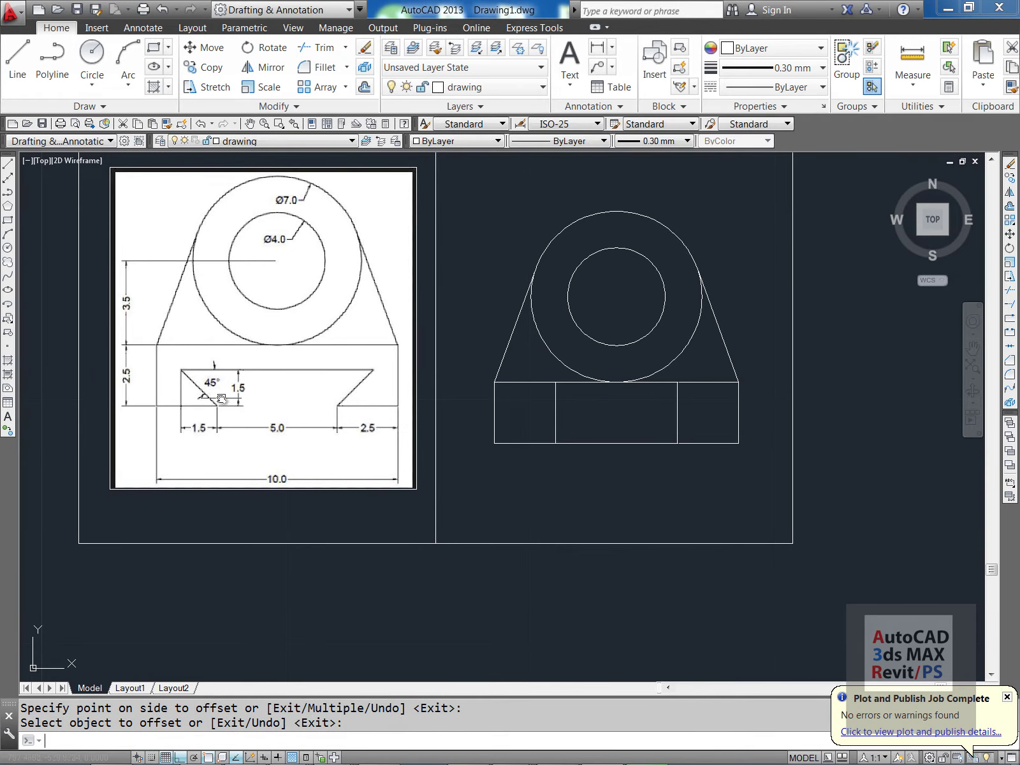
key("Escape")
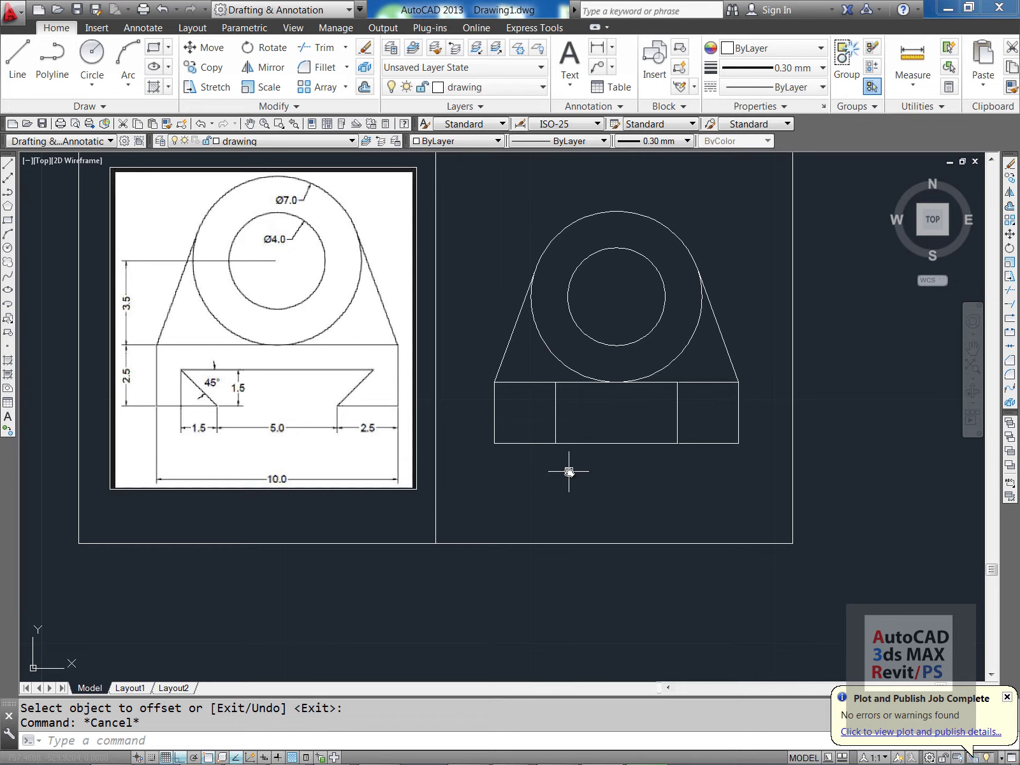
- Draw a construction line at an angle of -45 through the lower end of the left inner vertical line
type("XL")
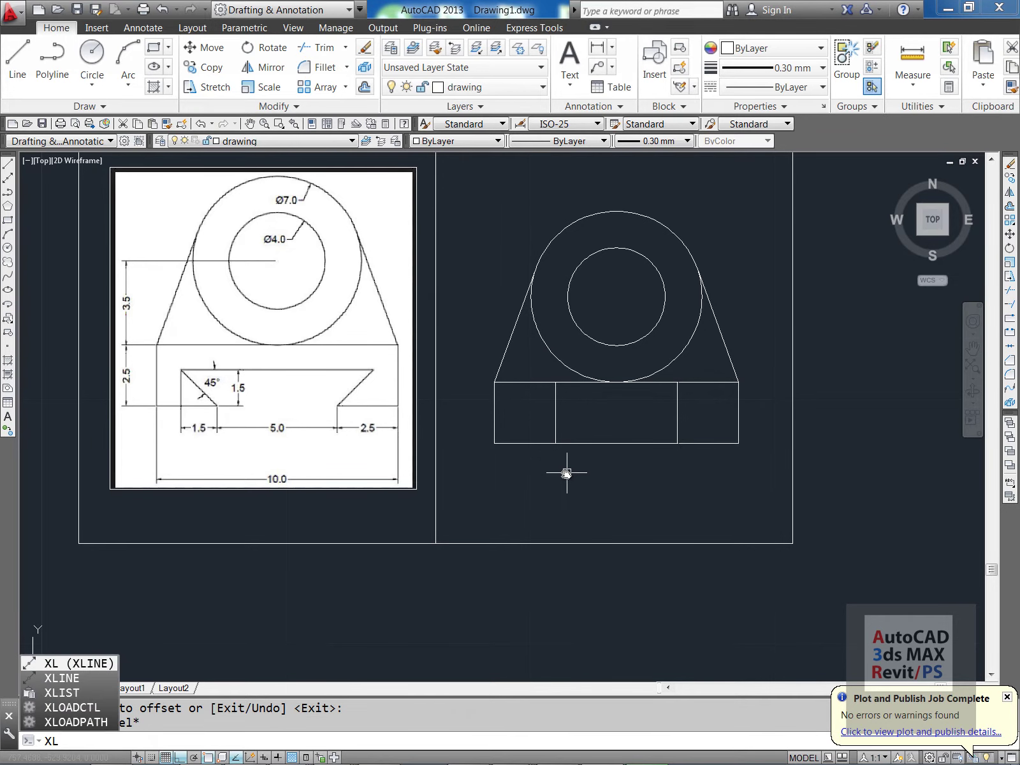
key("Return")
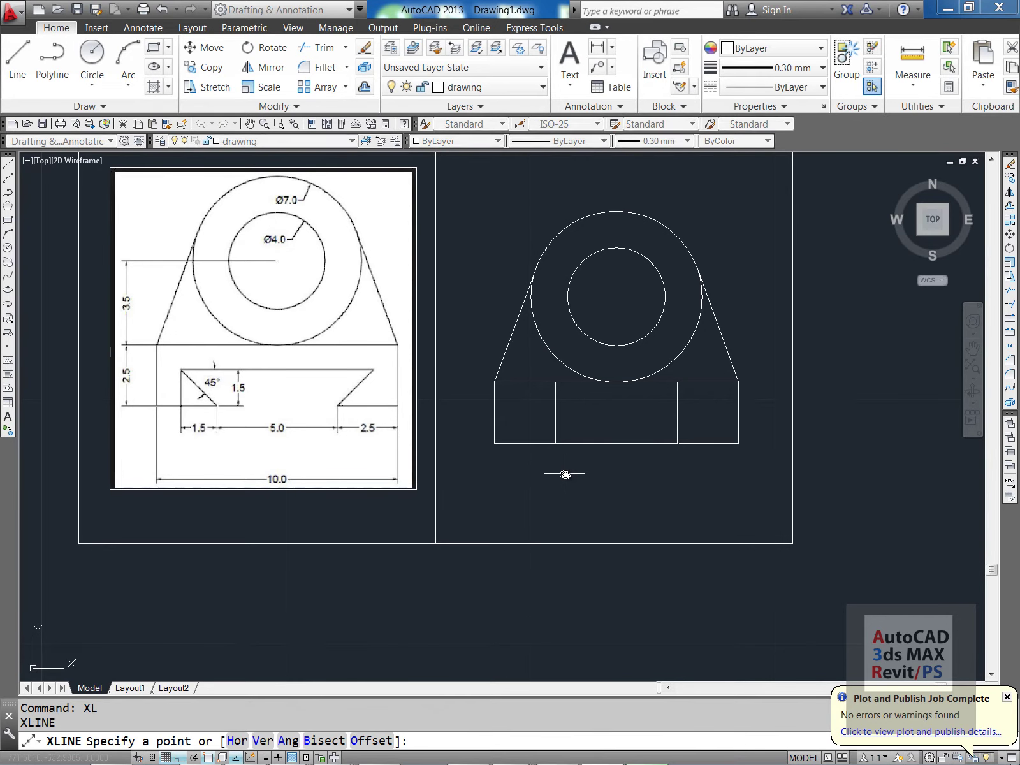
type("a")
key("Return")
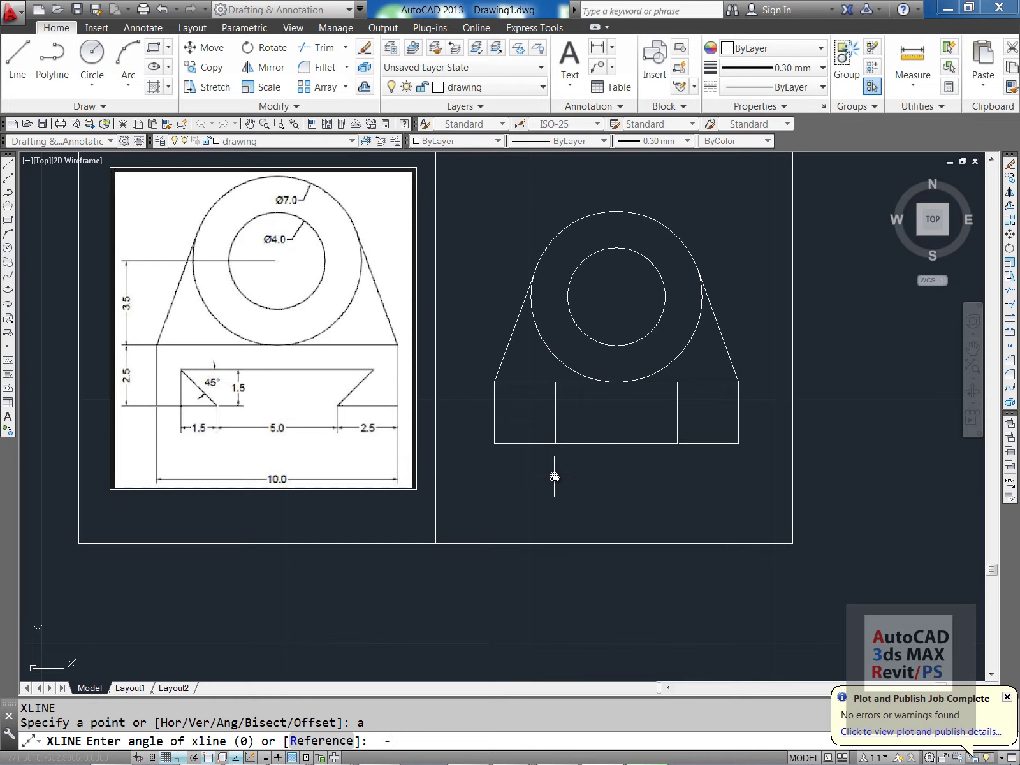
type("-45")
key("Return")
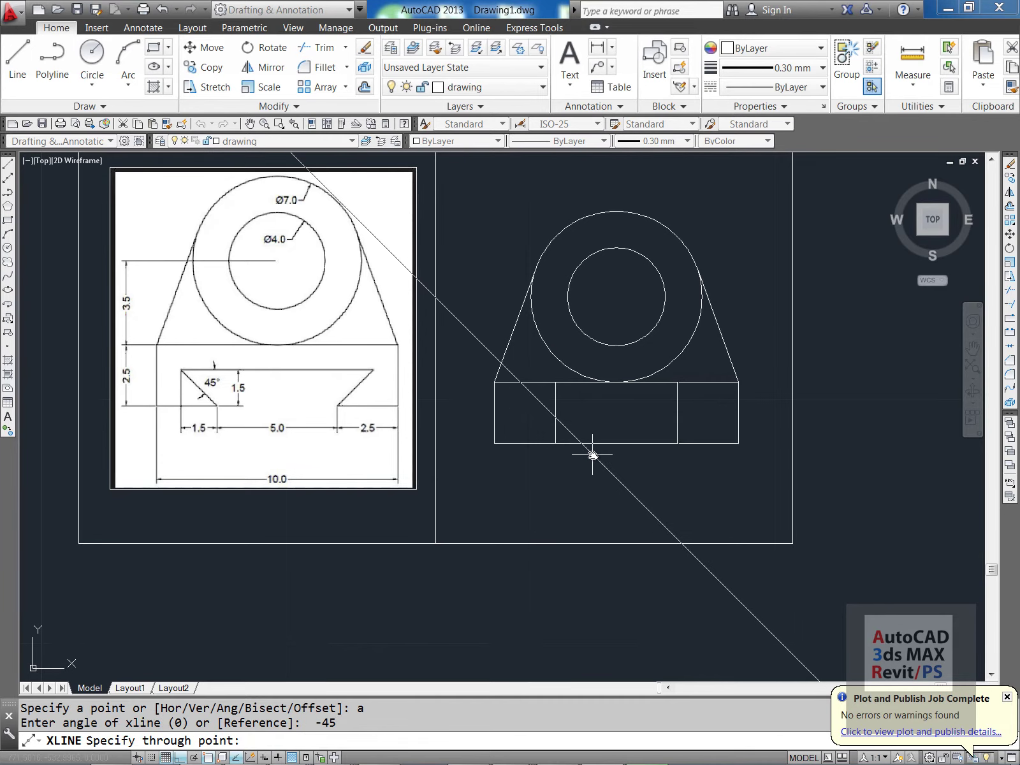
left_click(555, 443)
key("Return")
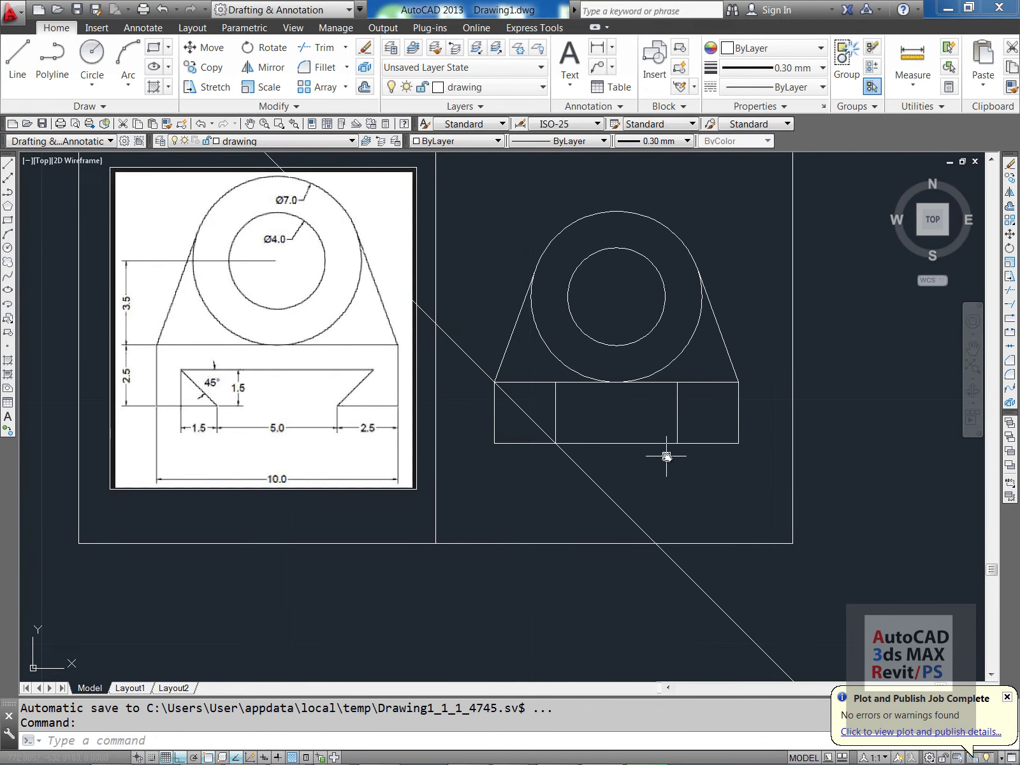
- Examine the dovetail slot's depth and slanted left side in the reference drawing
key("Escape")
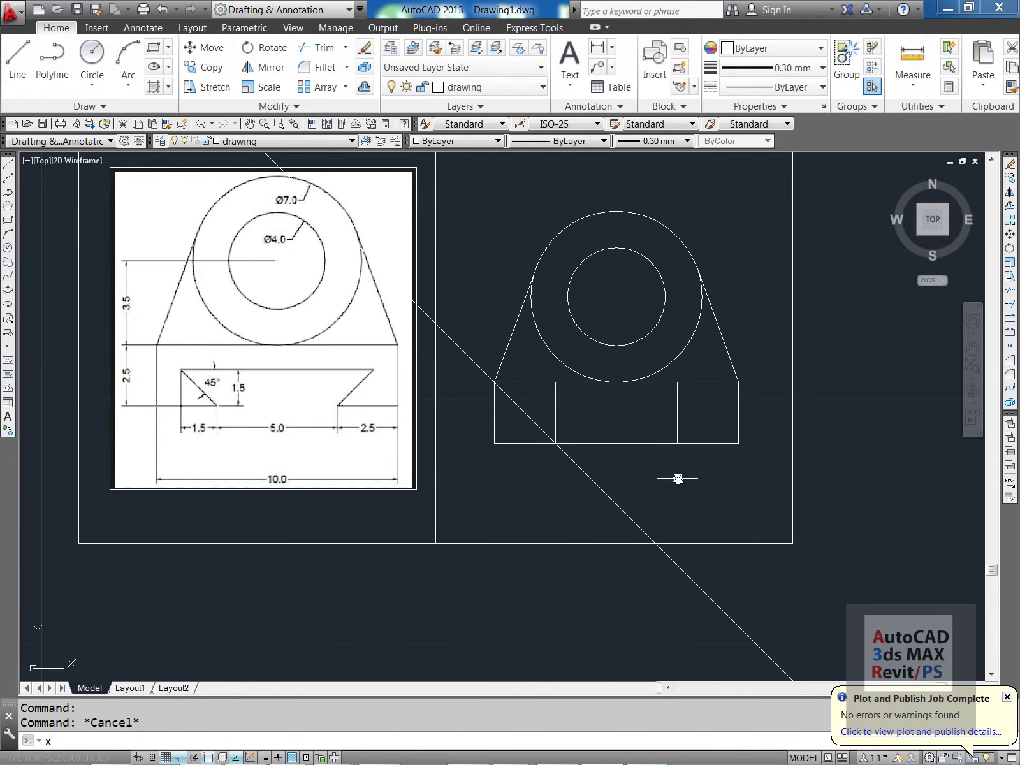
type("X")
key("Escape")
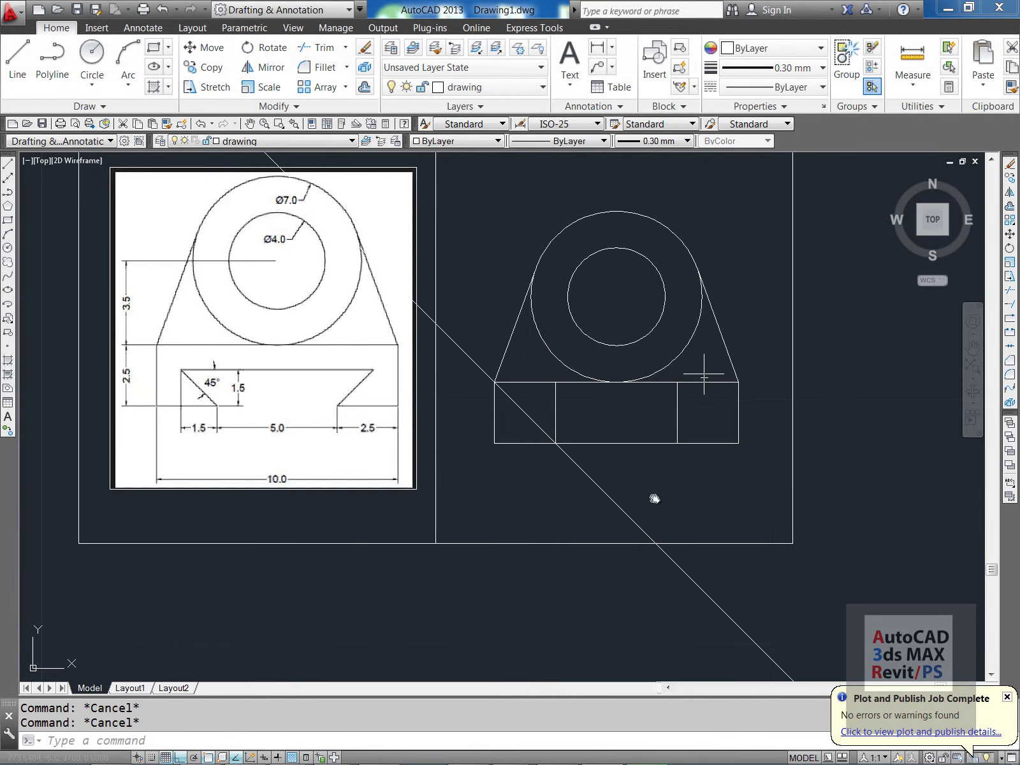
scroll(555, 450, "up", 2)
scroll(562, 448, "down", 2)
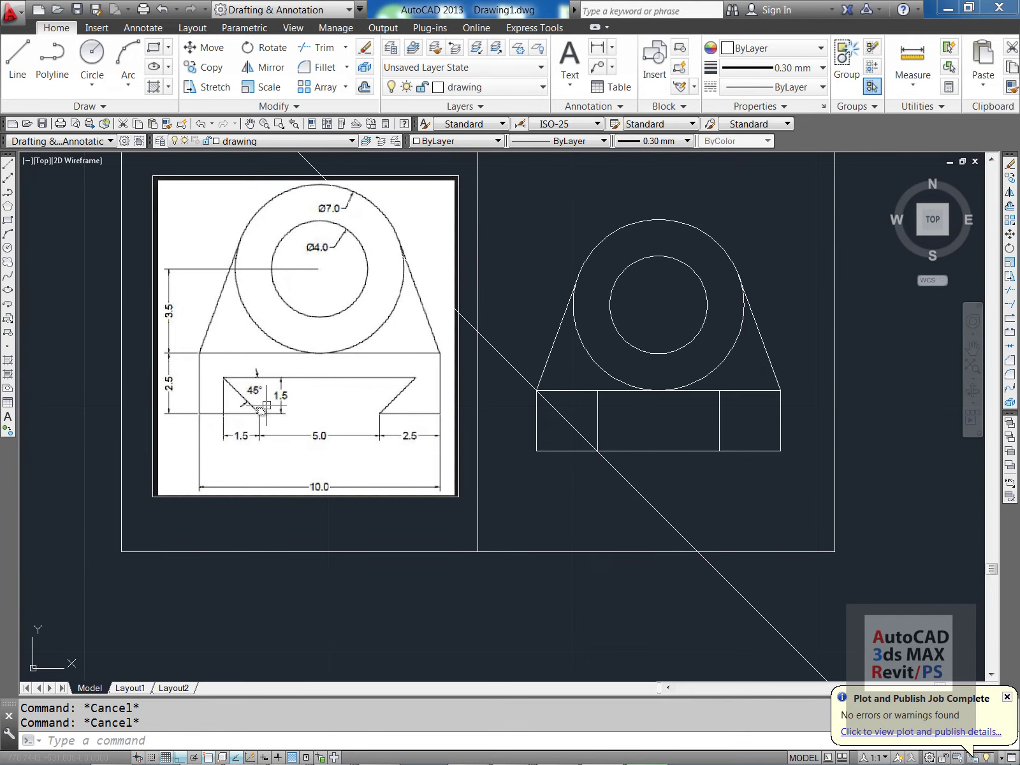
left_click(227, 390)
left_click(248, 401)
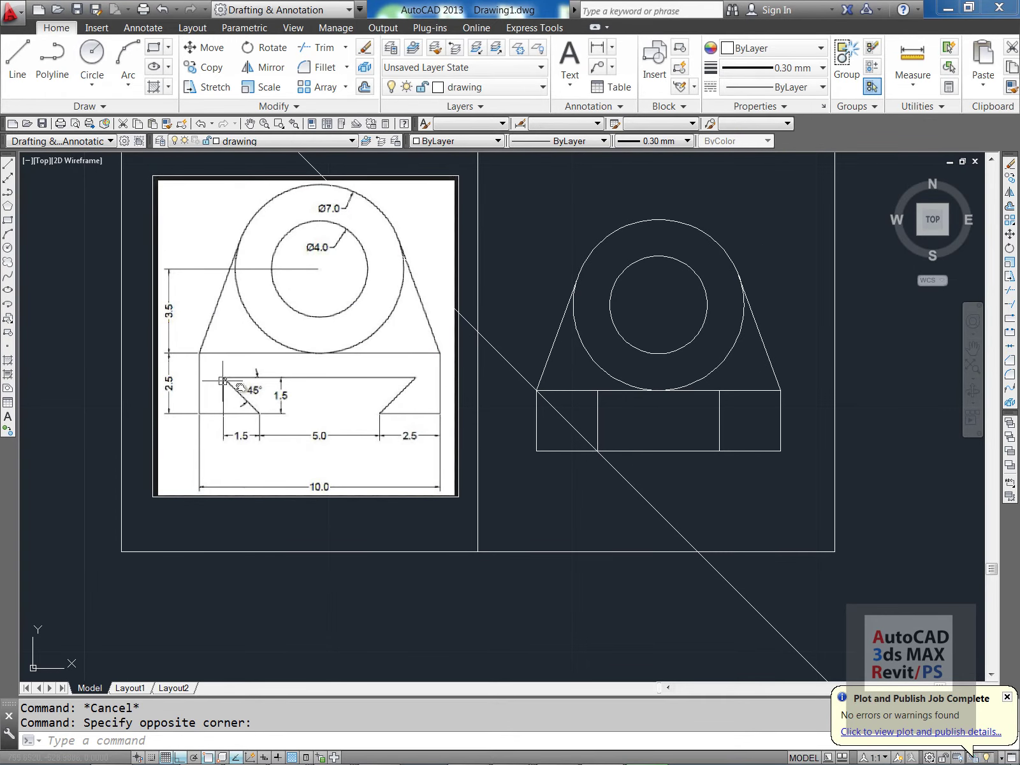
key("Escape")
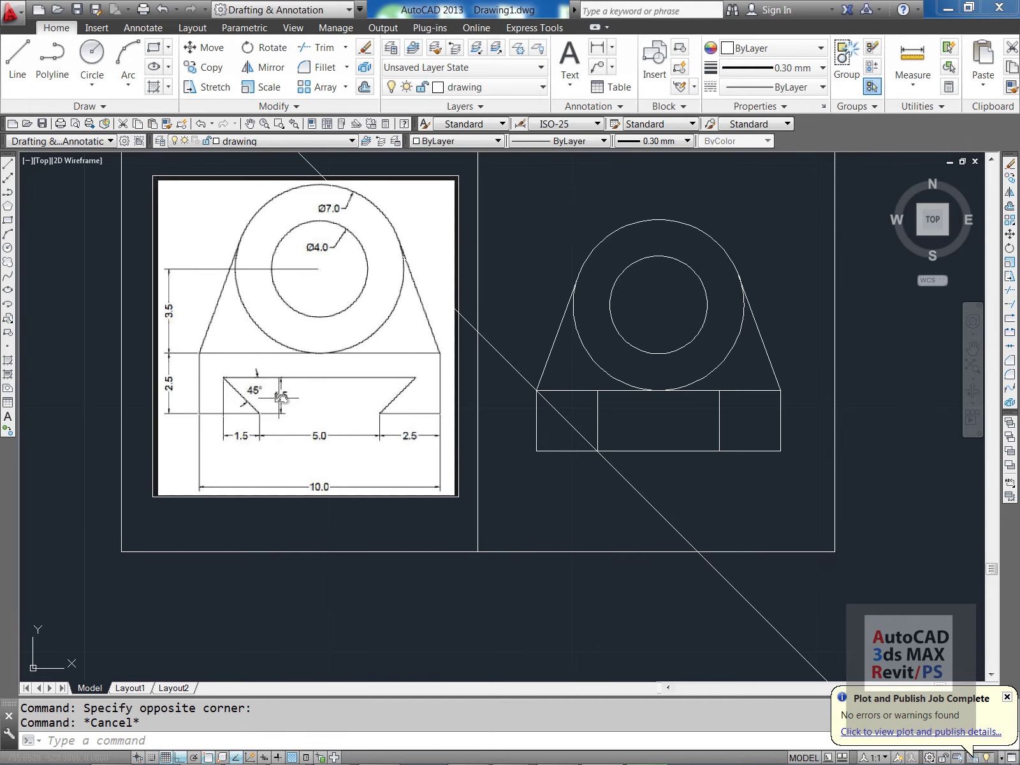
key("Escape")
- Offset the base rectangle's bottom edge upward by 1.5
left_click(631, 451)
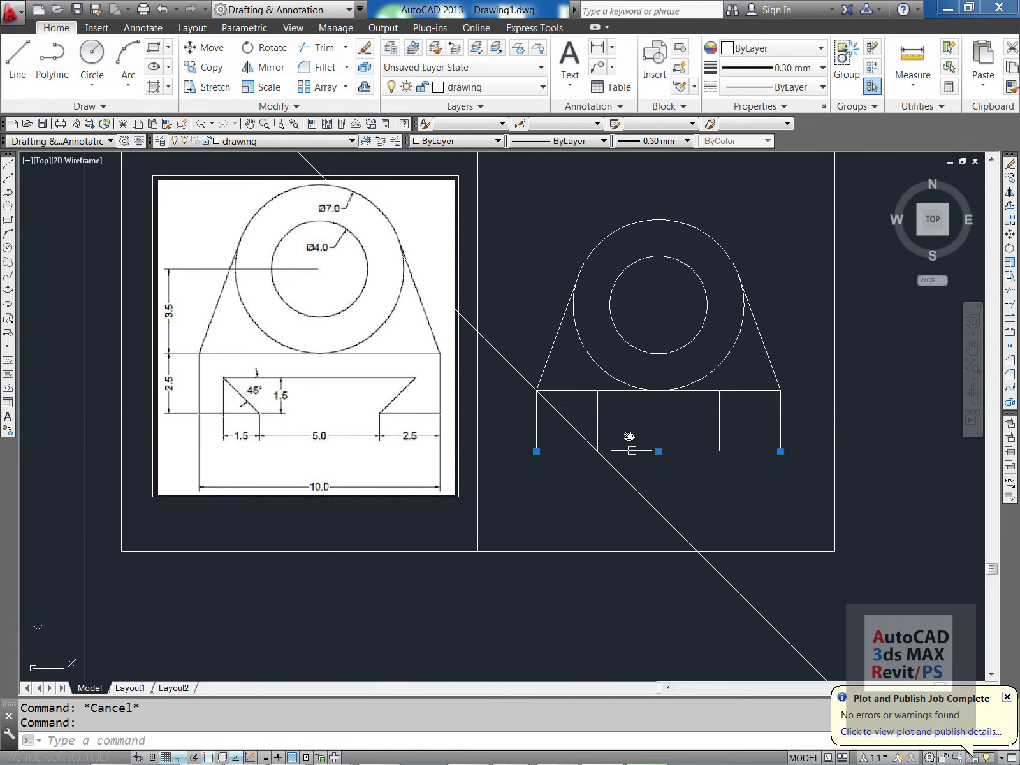
scroll(650, 447, "down", 2)
scroll(570, 463, "up", 4)
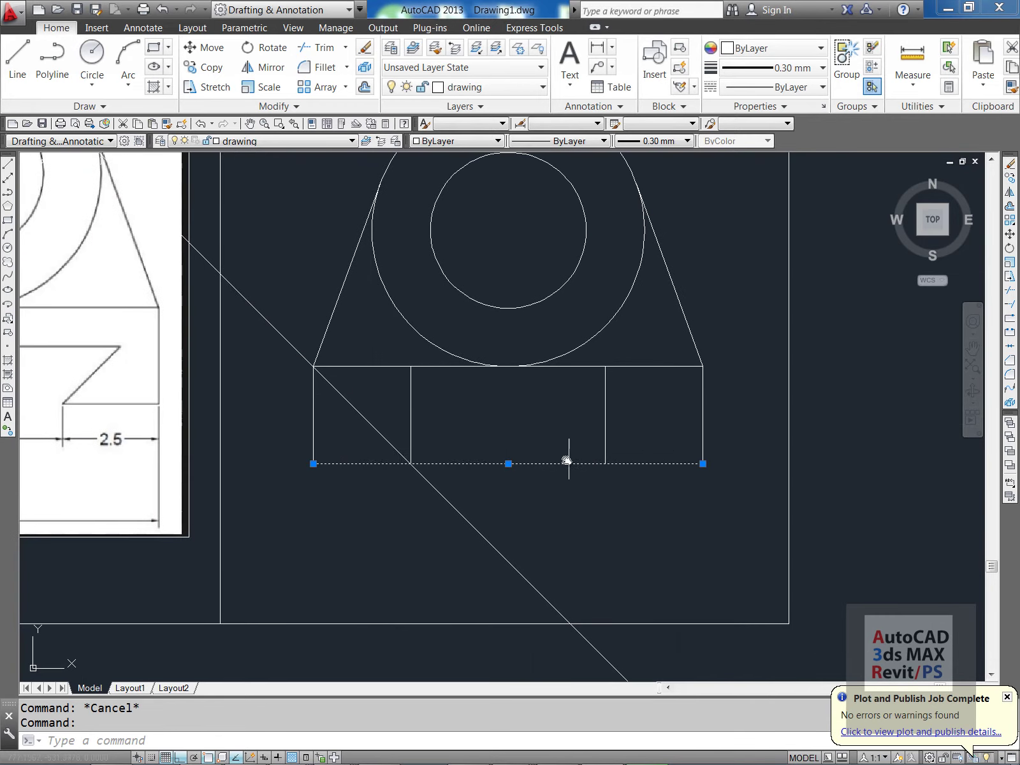
key("Escape")
type("o")
key("Return")
type("1.")
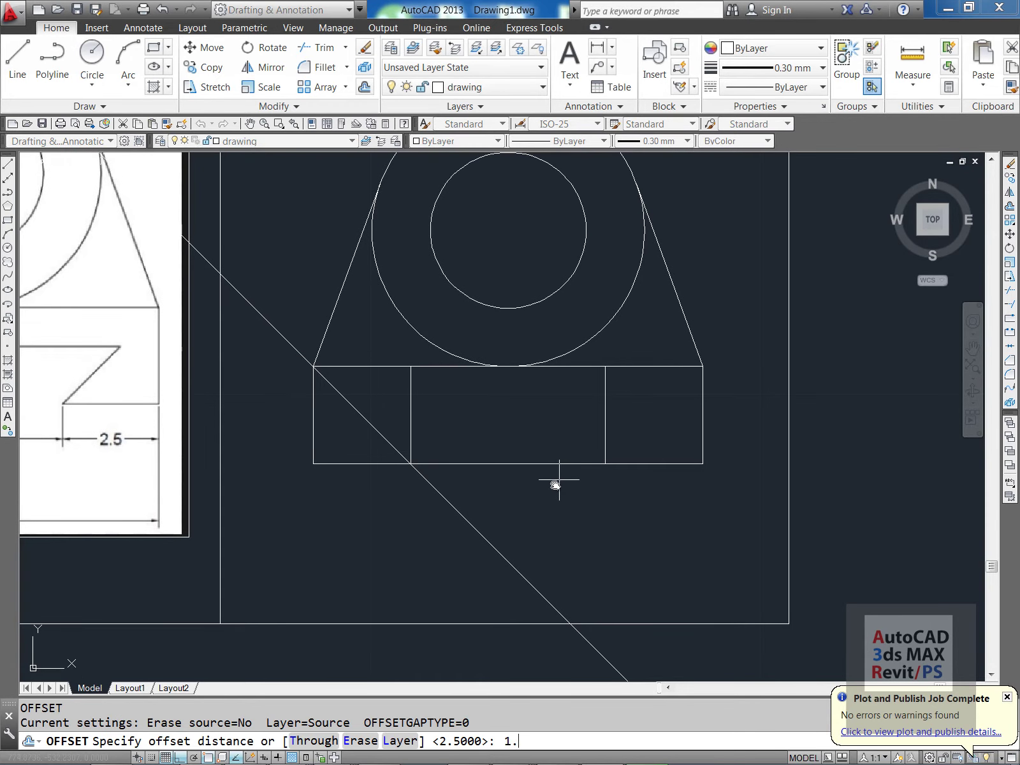
type("5")
key("Return")
left_click(636, 488)
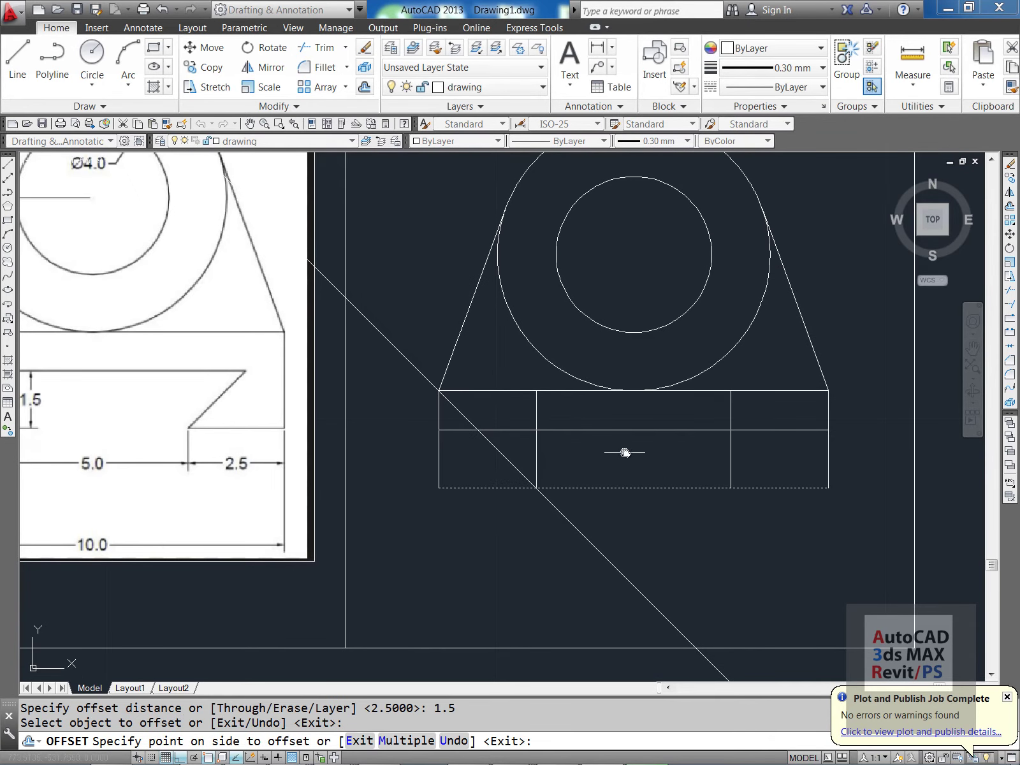
left_click(625, 453)
key("Return")
key("Escape")
key("Escape")
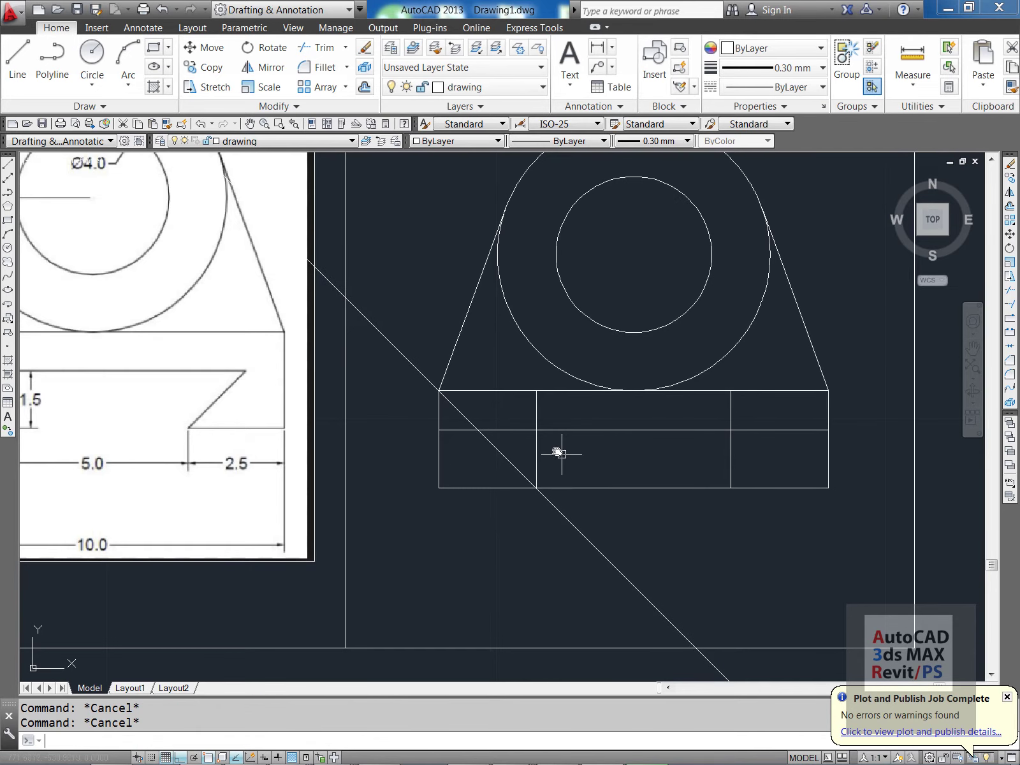
- Erase the left inner vertical line of the base
type("er")
key("Return")
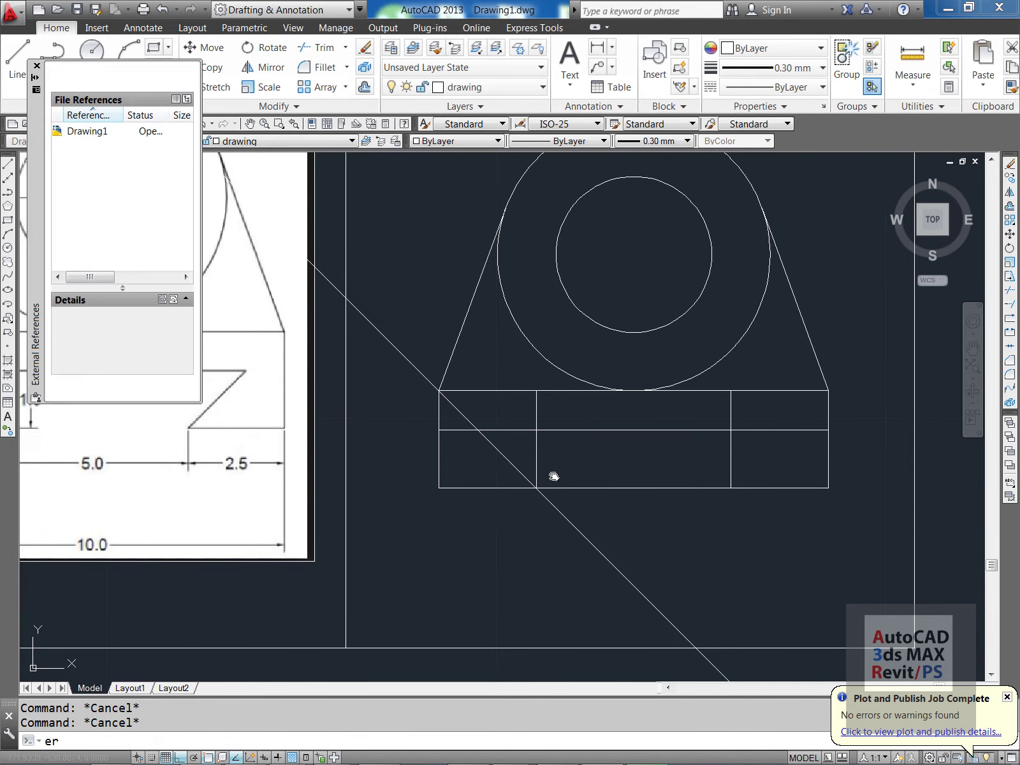
type("e")
key("Return")
left_click(559, 453)
left_click(527, 453)
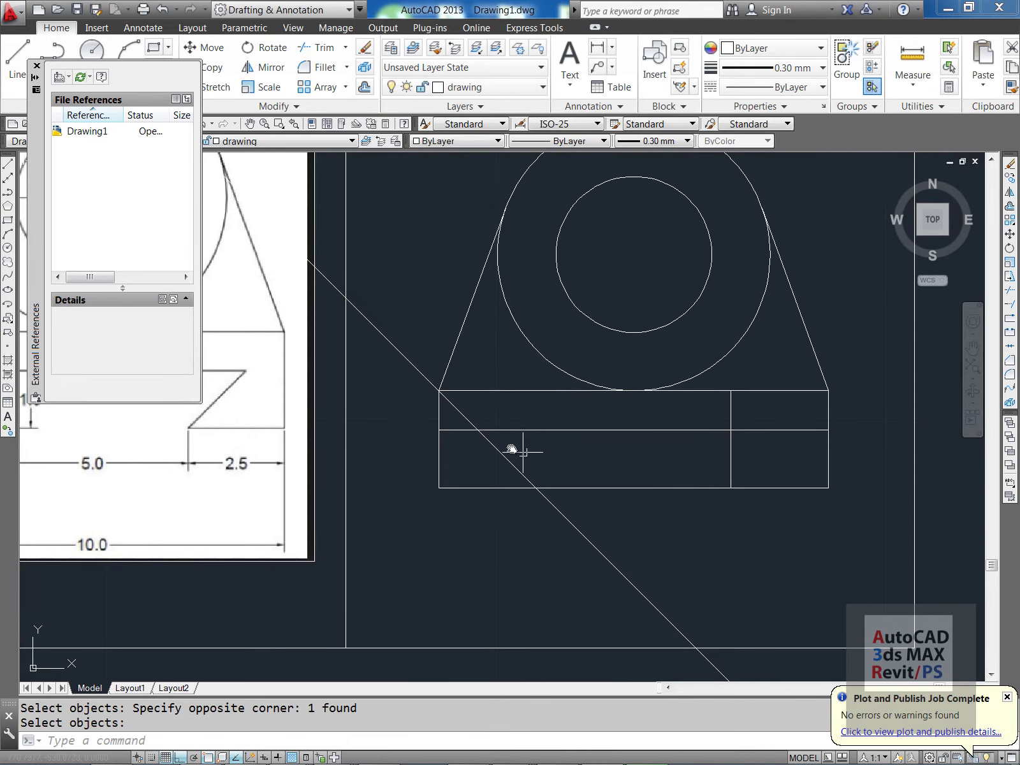
key("Return")
key("Escape")
type("tr")
key("Return")
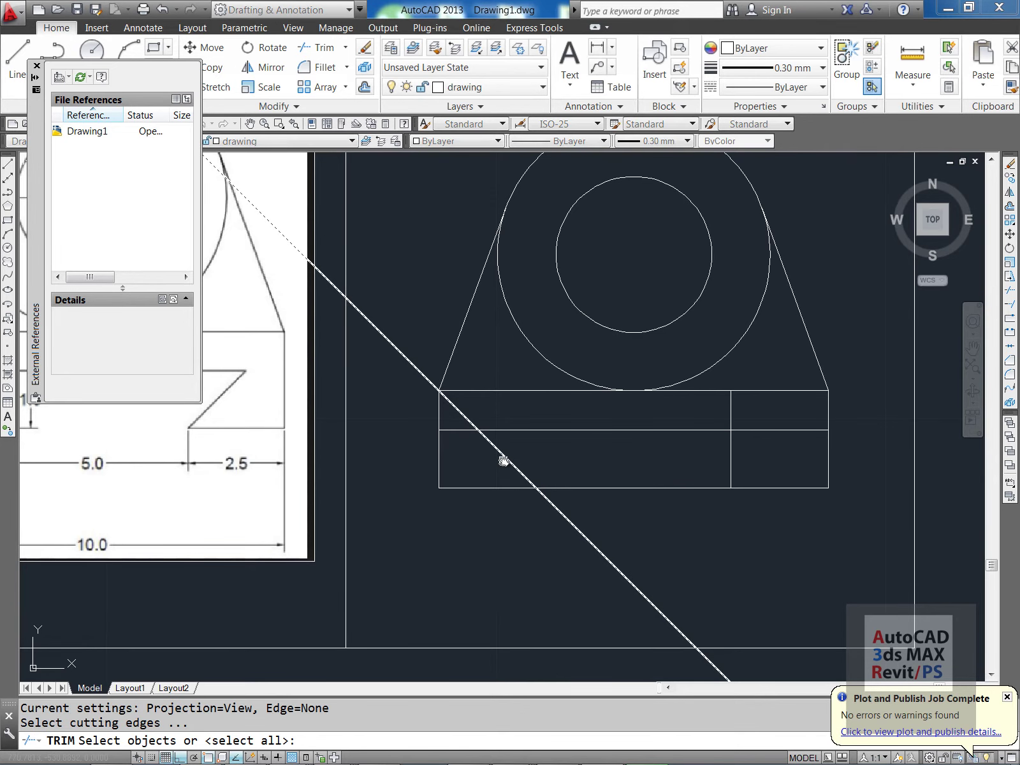
left_click(496, 443)
key("Return")
key("Escape")
key("Escape")
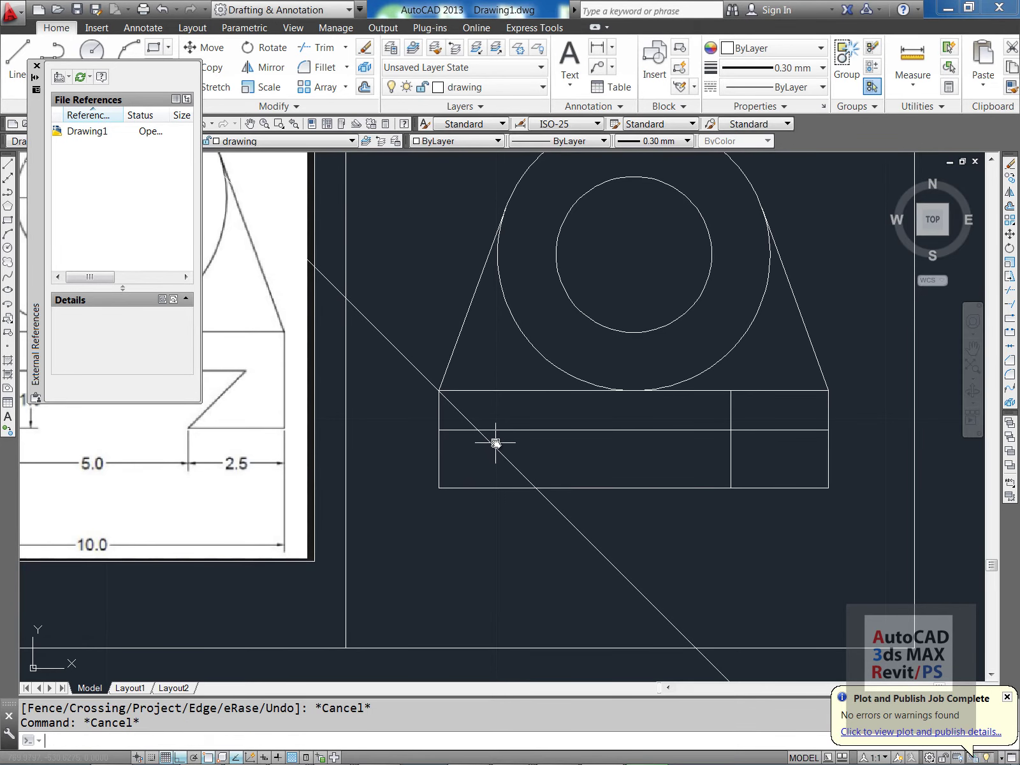
- Trim the part of the offset horizontal line left of the diagonal, using the diagonal as the cutting edge
type("tr")
key("Return")
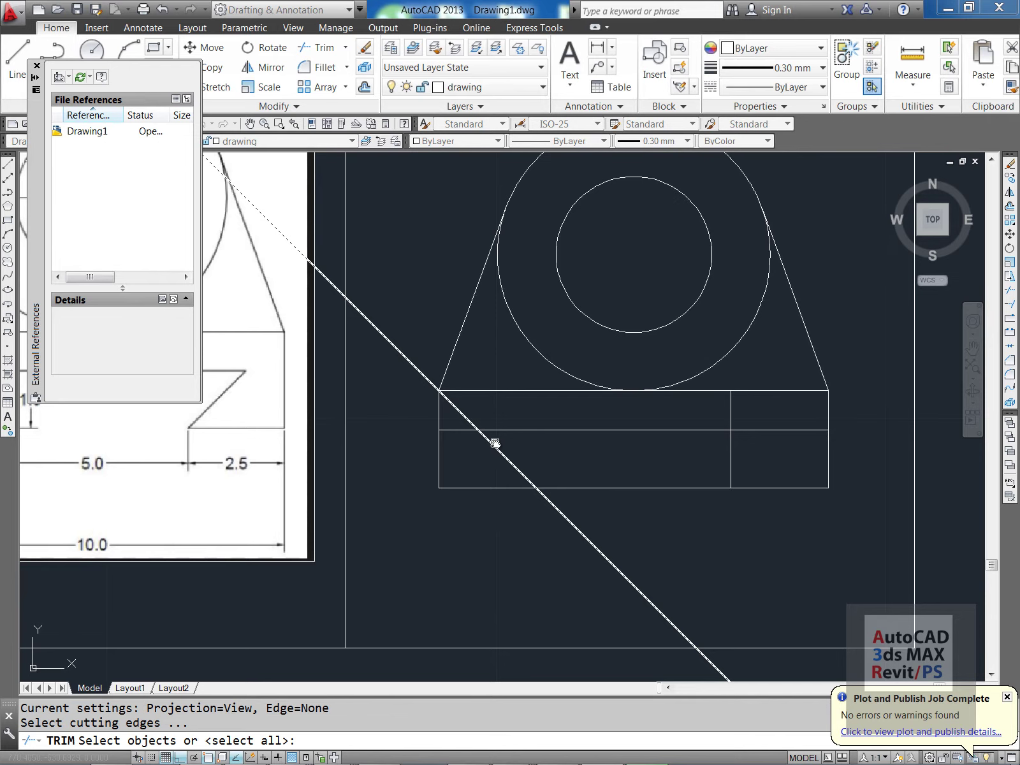
left_click(495, 444)
key("Return")
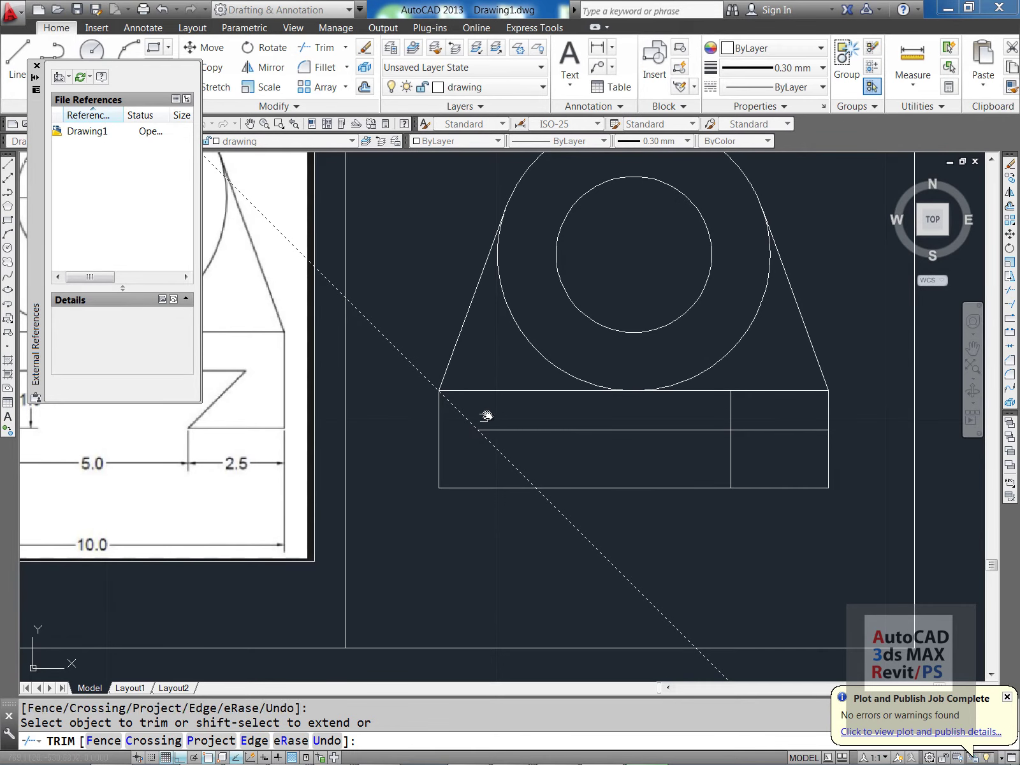
key("Escape")
- Trim the diagonal above the slot's horizontal line, using that line as the cutting edge
key("Return")
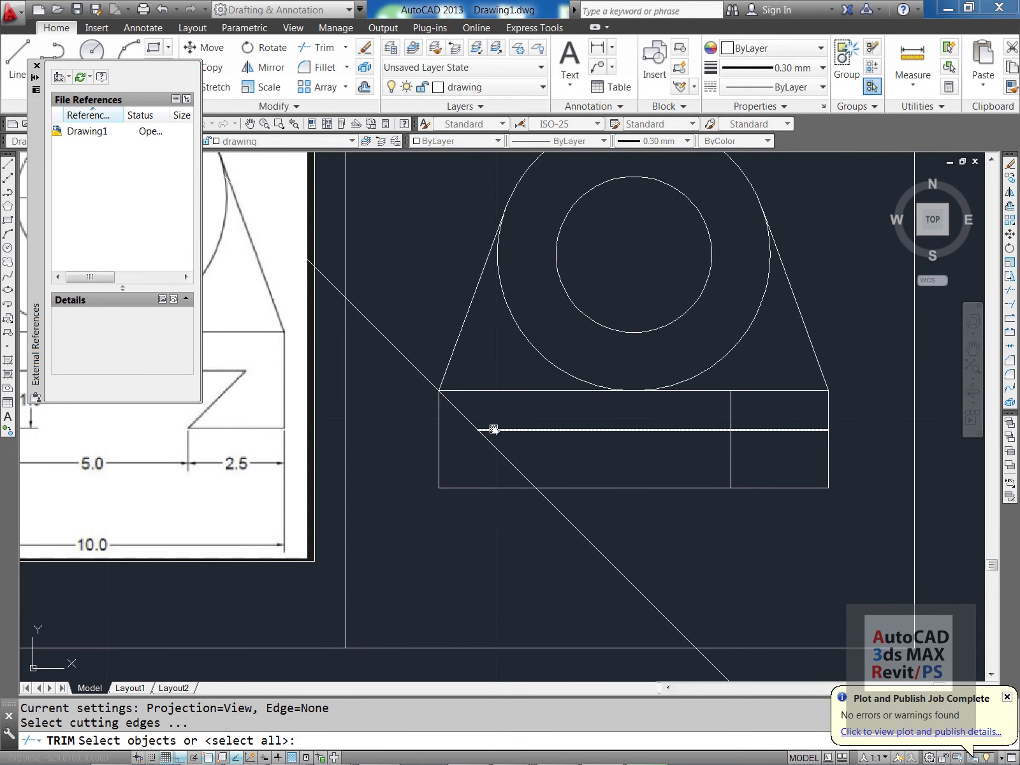
left_click(494, 430)
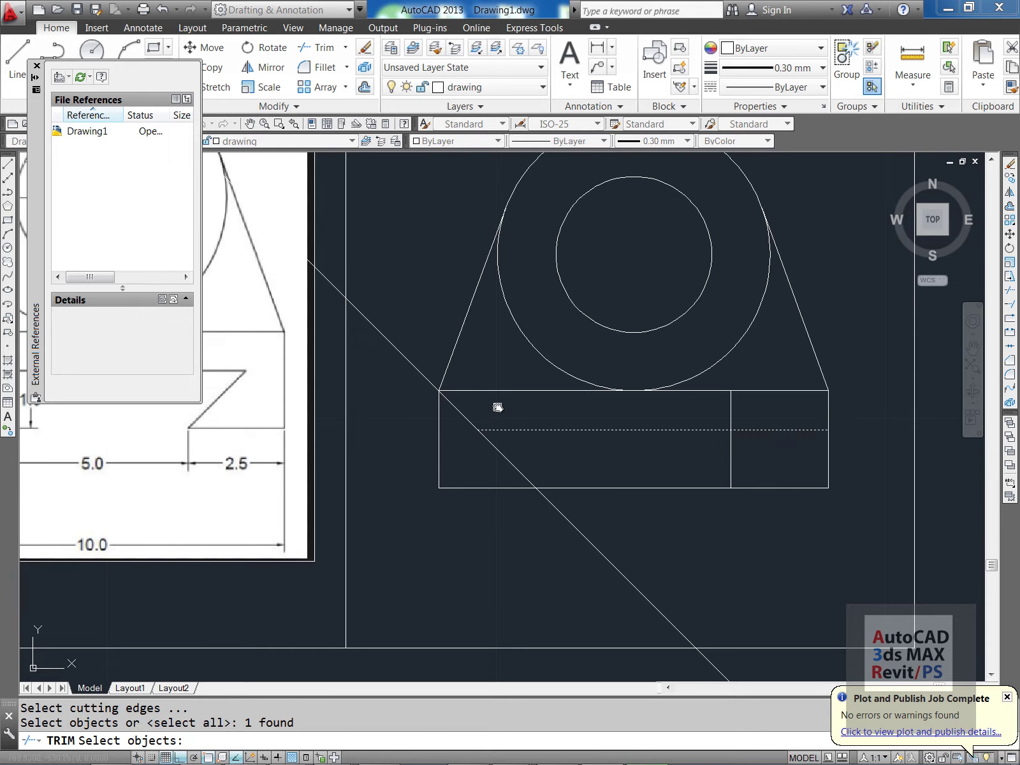
key("Return")
left_click(463, 413)
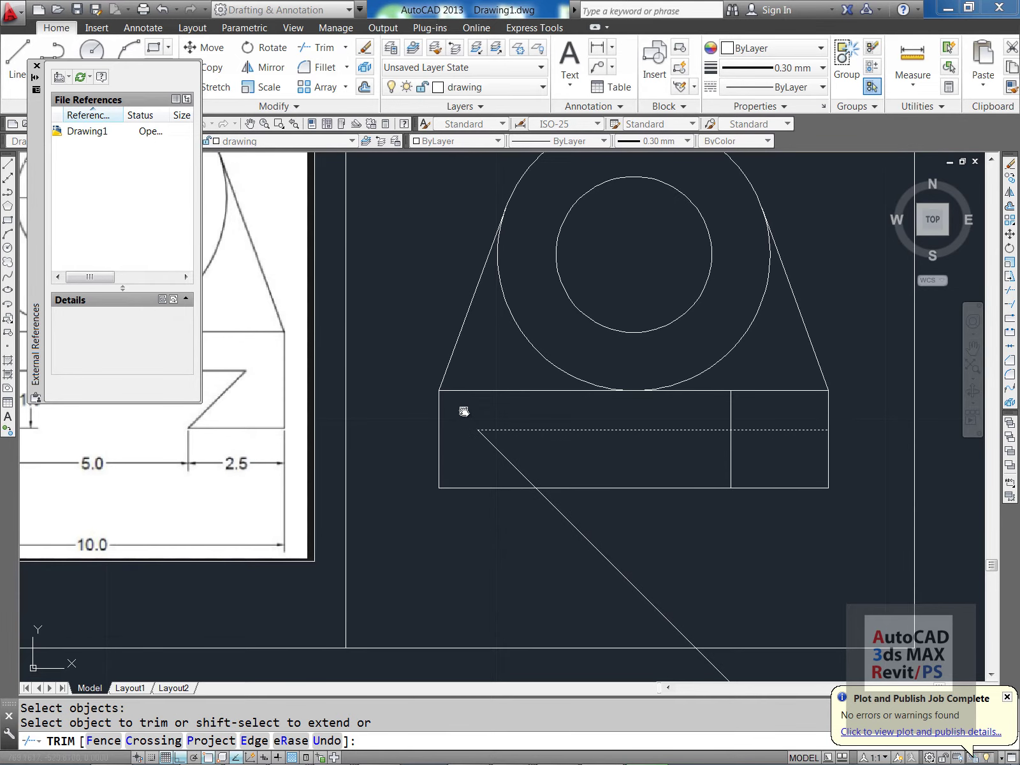
key("Escape")
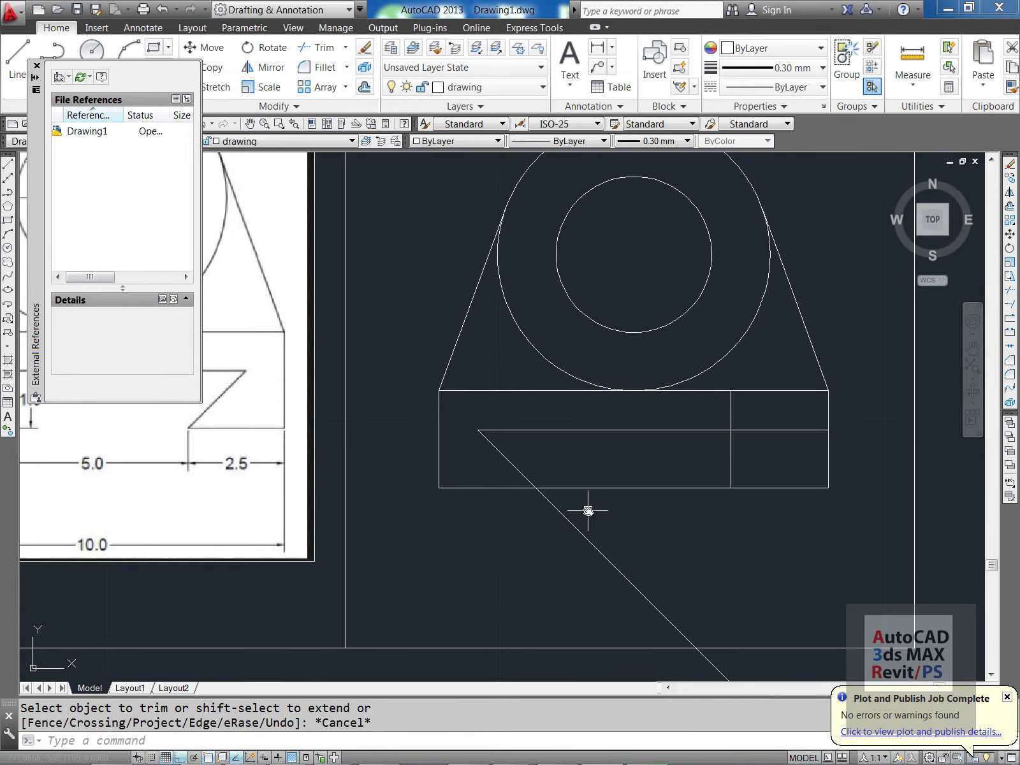
key("Escape")
- Trim the diagonal below the base, using the rectangle's bottom edge as the cutting edge
type("tr")
key("Return")
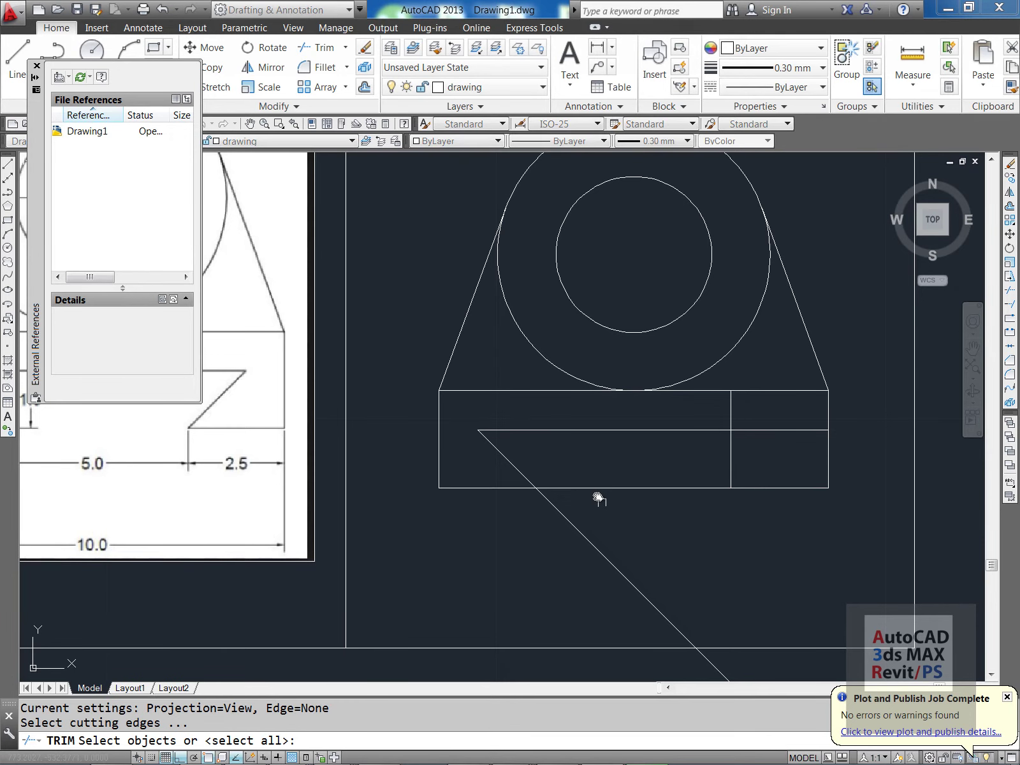
left_click(590, 488)
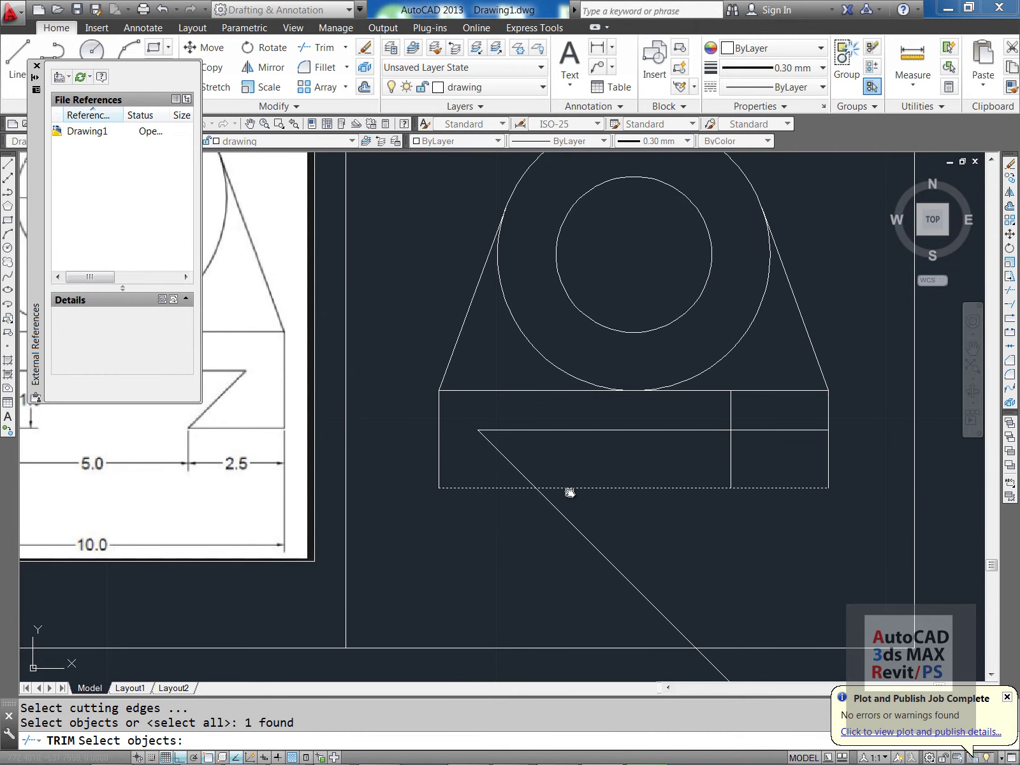
key("Return")
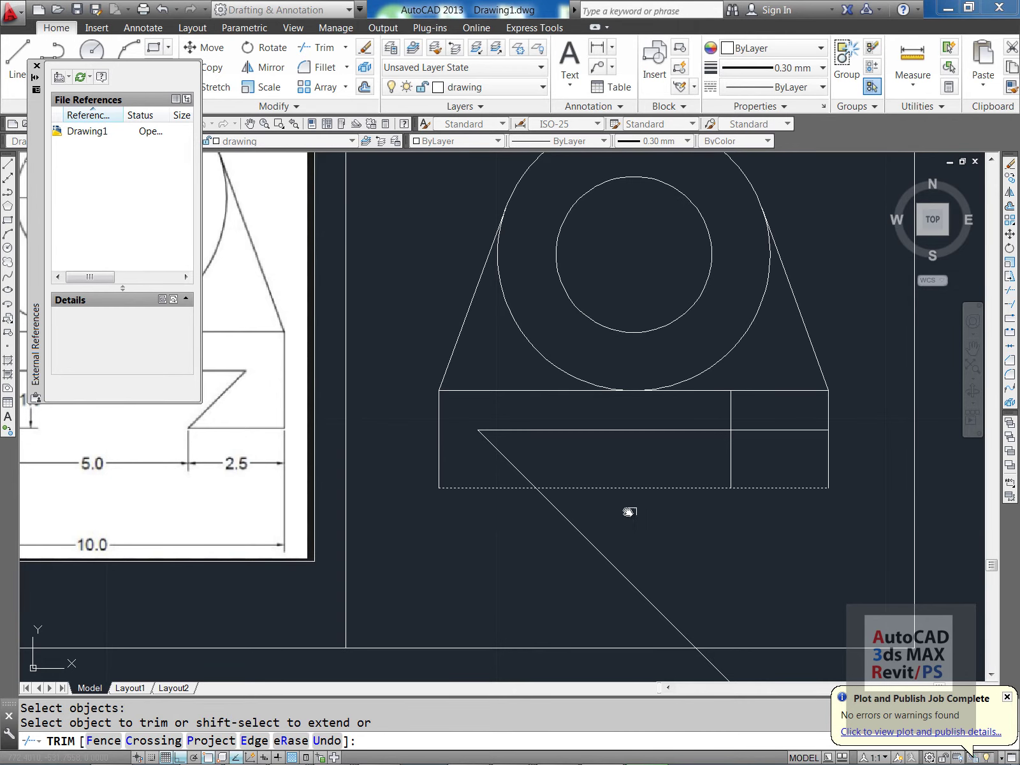
left_click(566, 515)
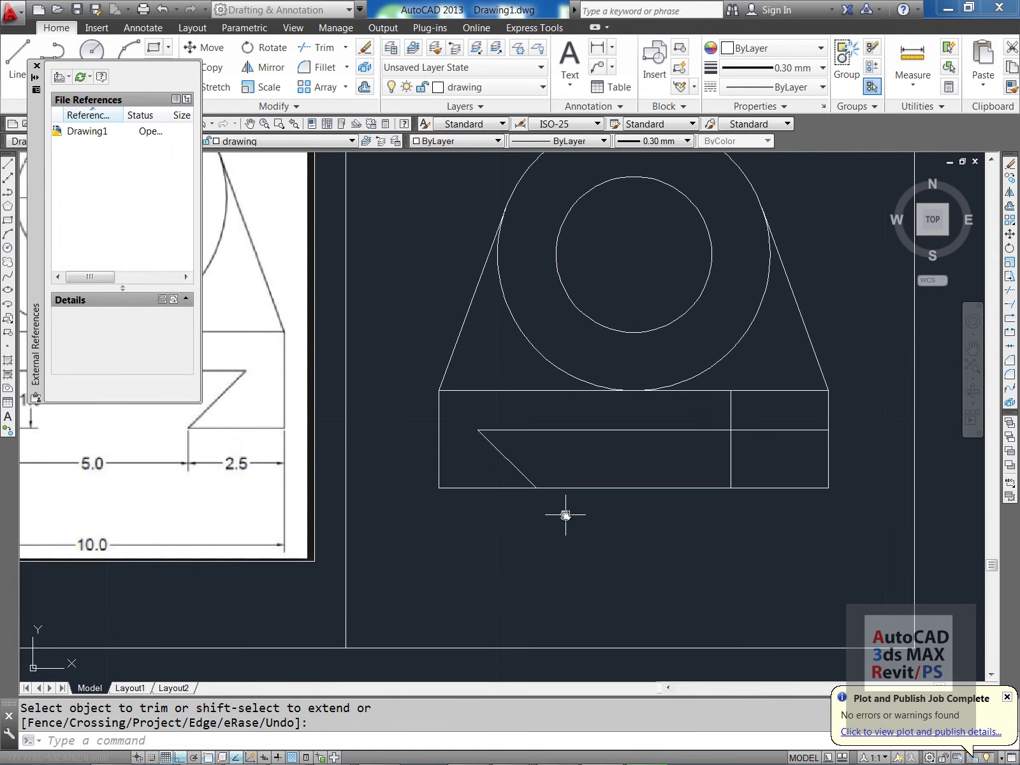
- Mirror the slot's left slanted edge about the vertical axis through the circles' centre, keeping the original
scroll(613, 440, "down", 5)
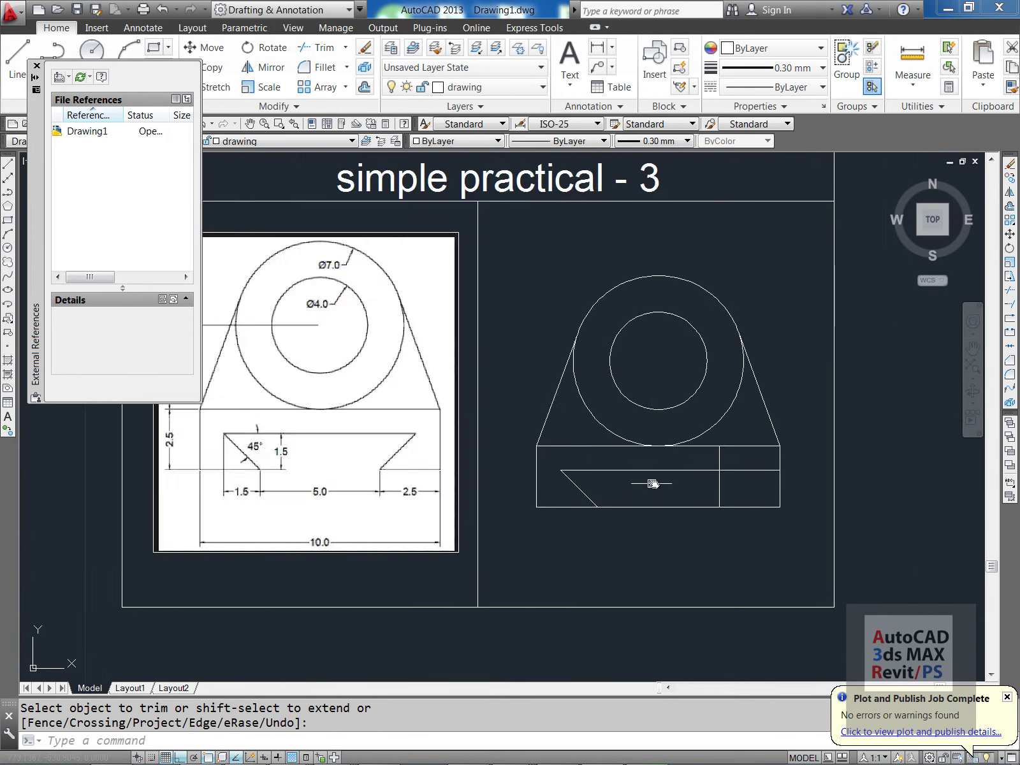
scroll(647, 481, "up", 3)
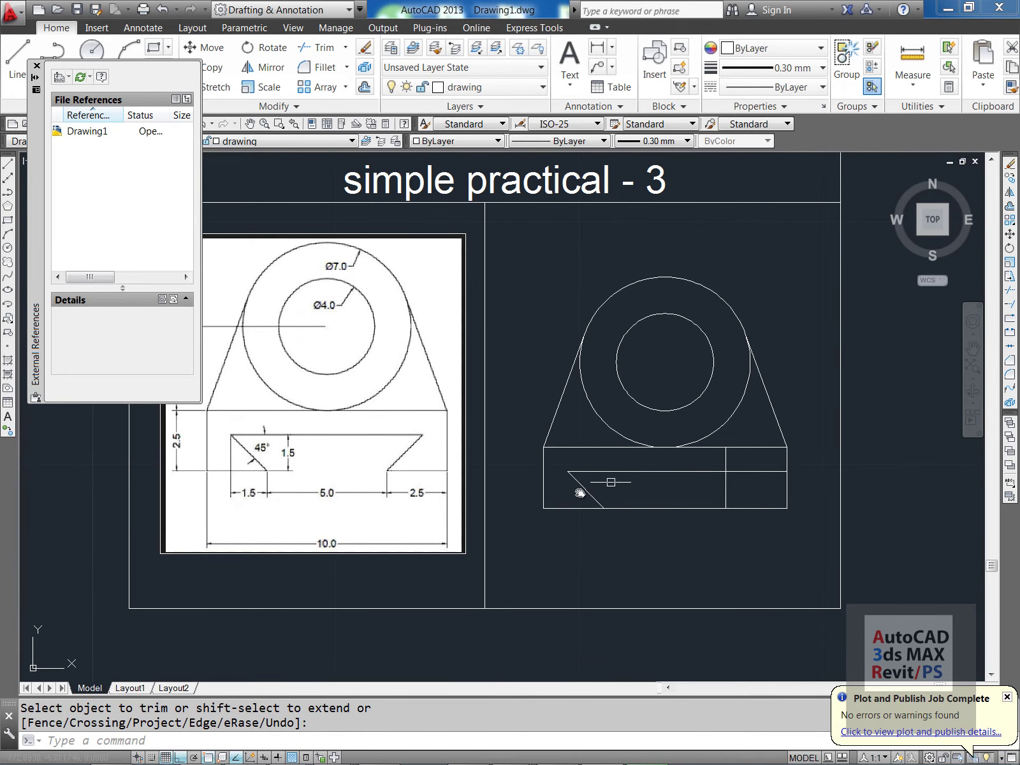
scroll(663, 522, "down", 1)
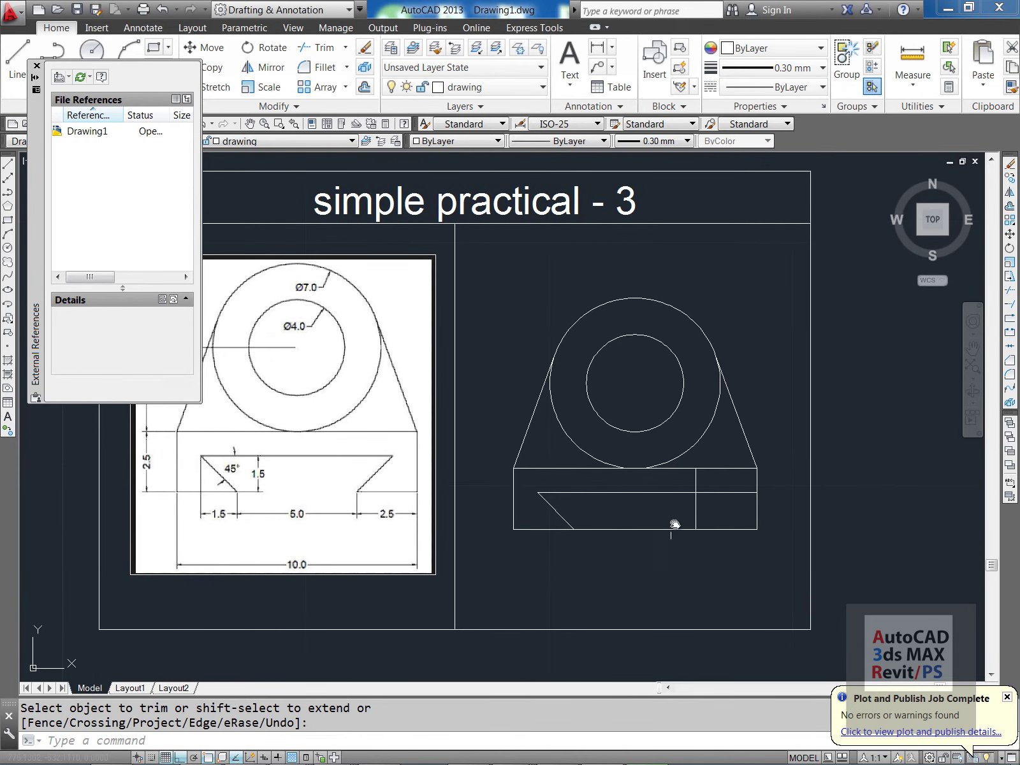
scroll(675, 551, "up", 1)
key("Escape")
key("Escape")
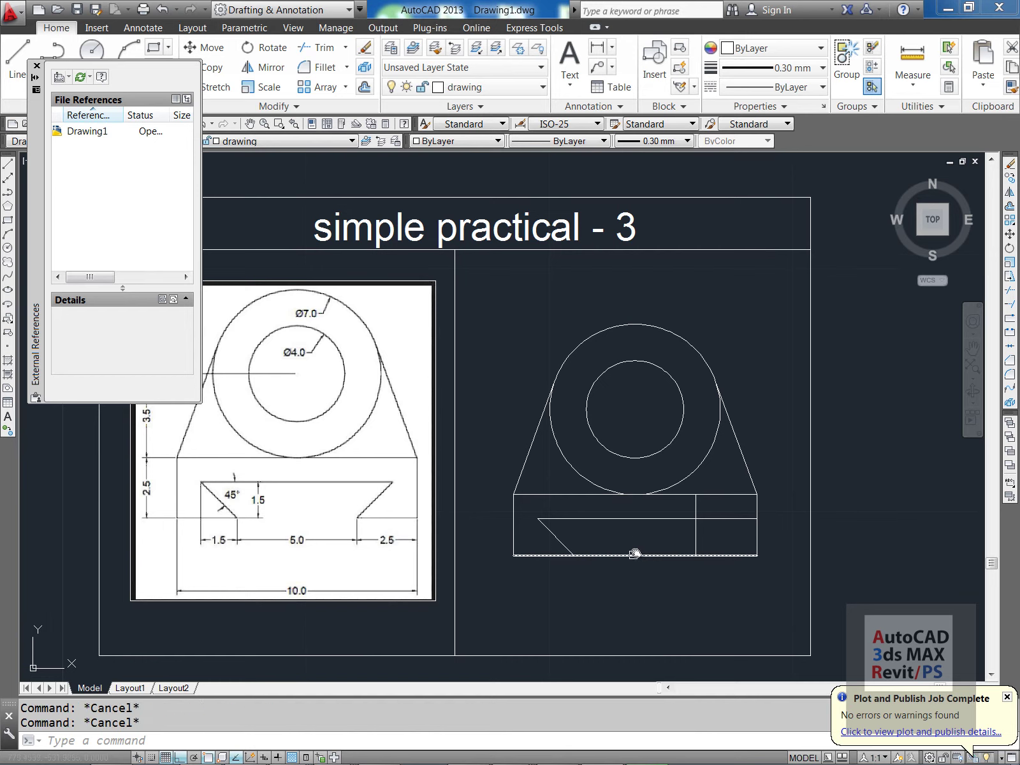
type("MI")
key("Return")
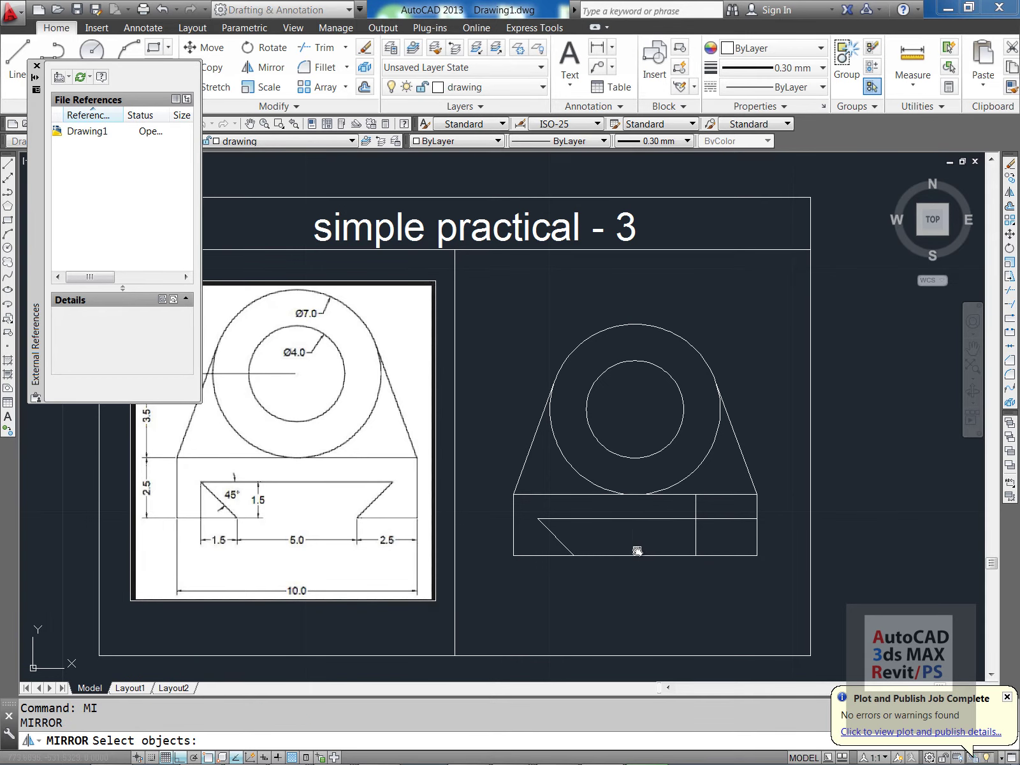
left_click(557, 536)
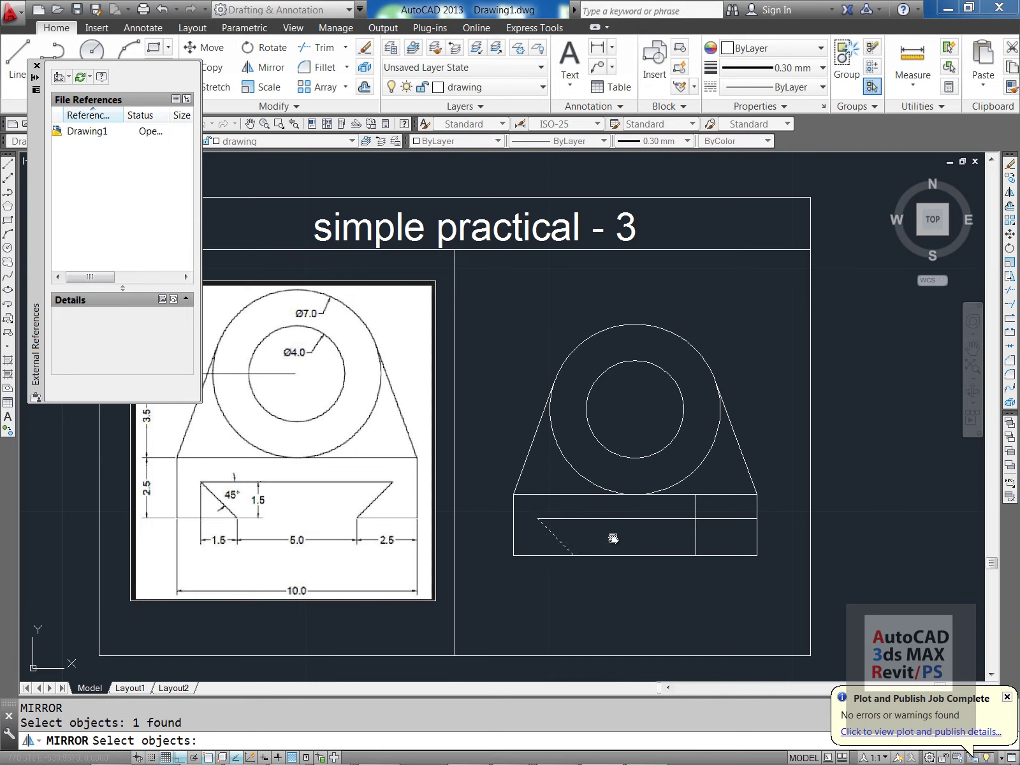
key("Return")
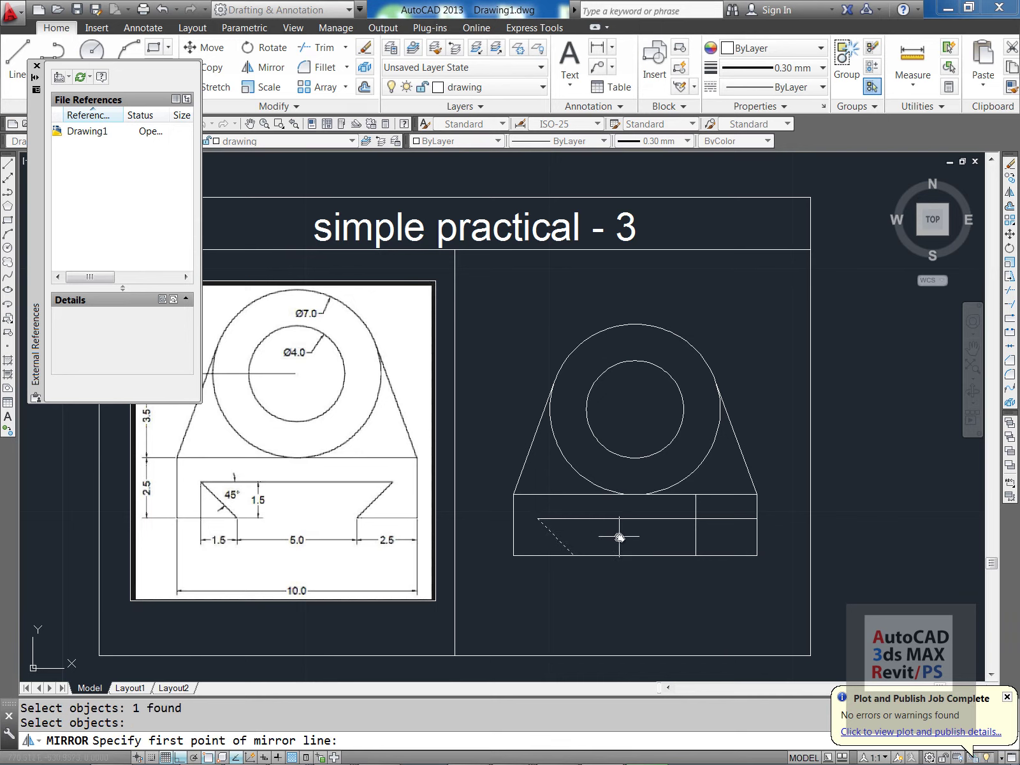
left_click(635, 410)
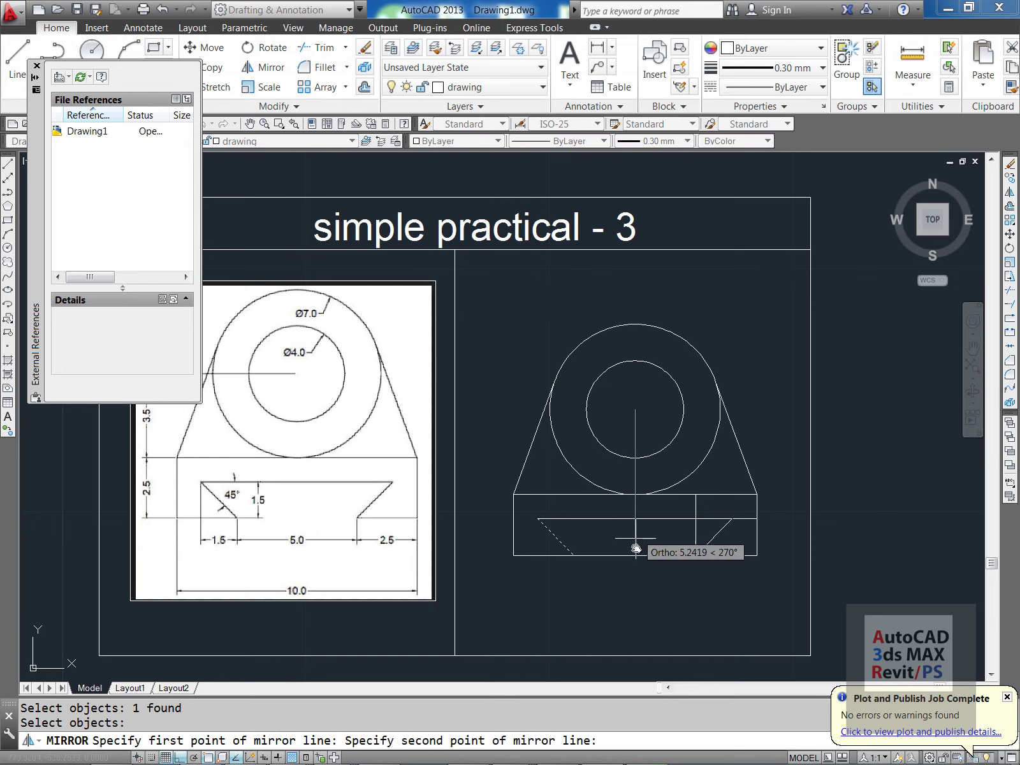
left_click(671, 626)
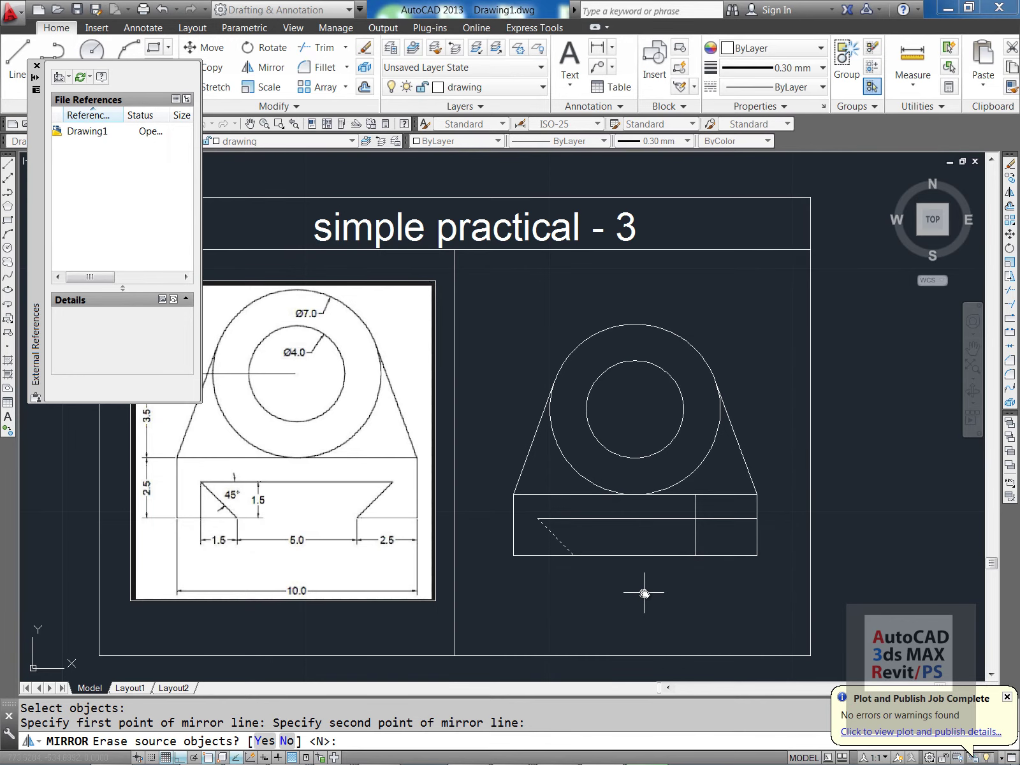
key("Return")
- Erase the vertical construction line crossing the base at the slot's right slanted edge
scroll(628, 538, "up", 3)
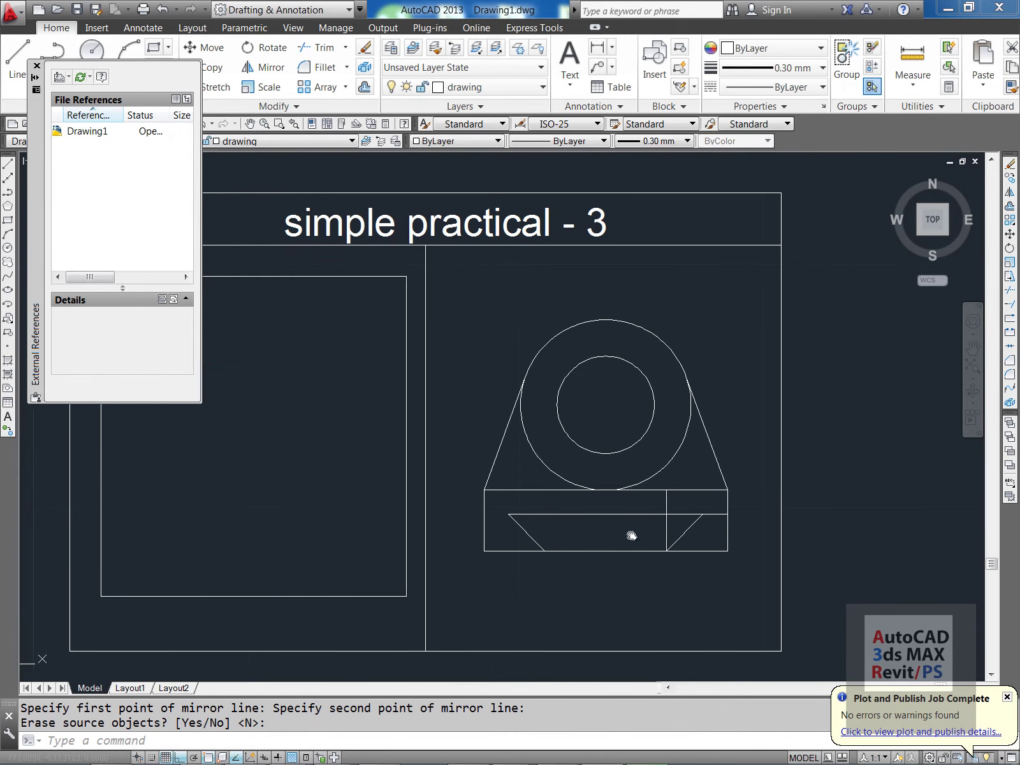
key("Escape")
key("Escape")
key("e")
key("Return")
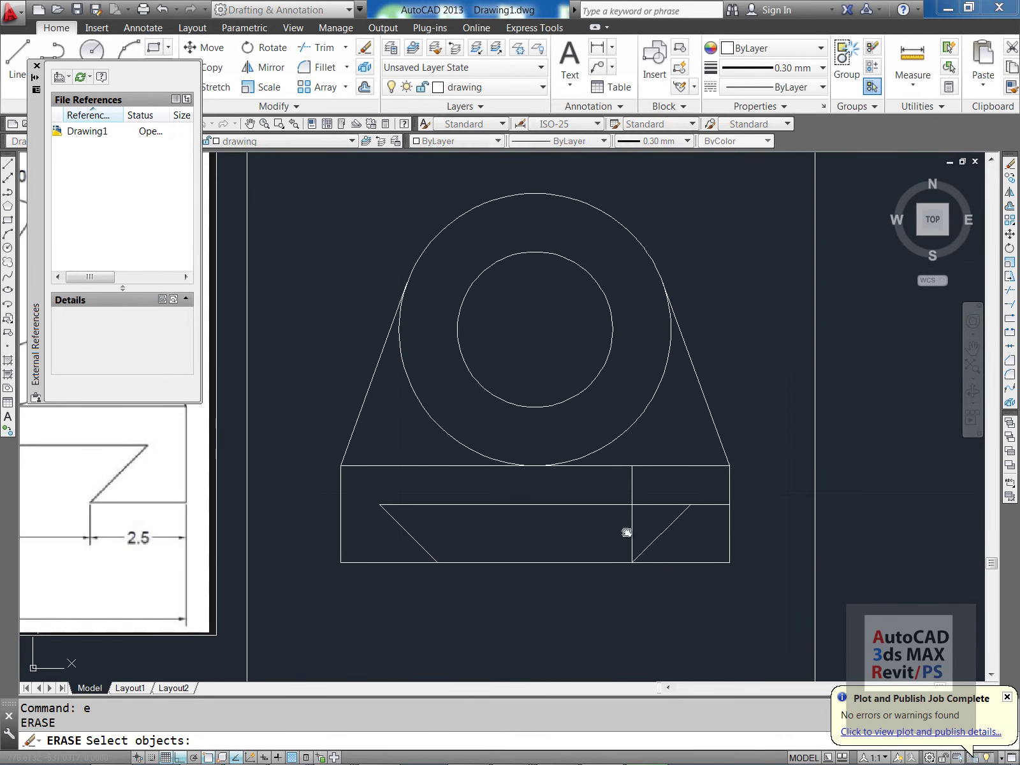
left_click(631, 529)
left_click(666, 529)
key("Escape")
- Trim the slot's horizontal line beyond the right slanted edge, using that slanted edge as the cutting edge
type("tr")
key("Return")
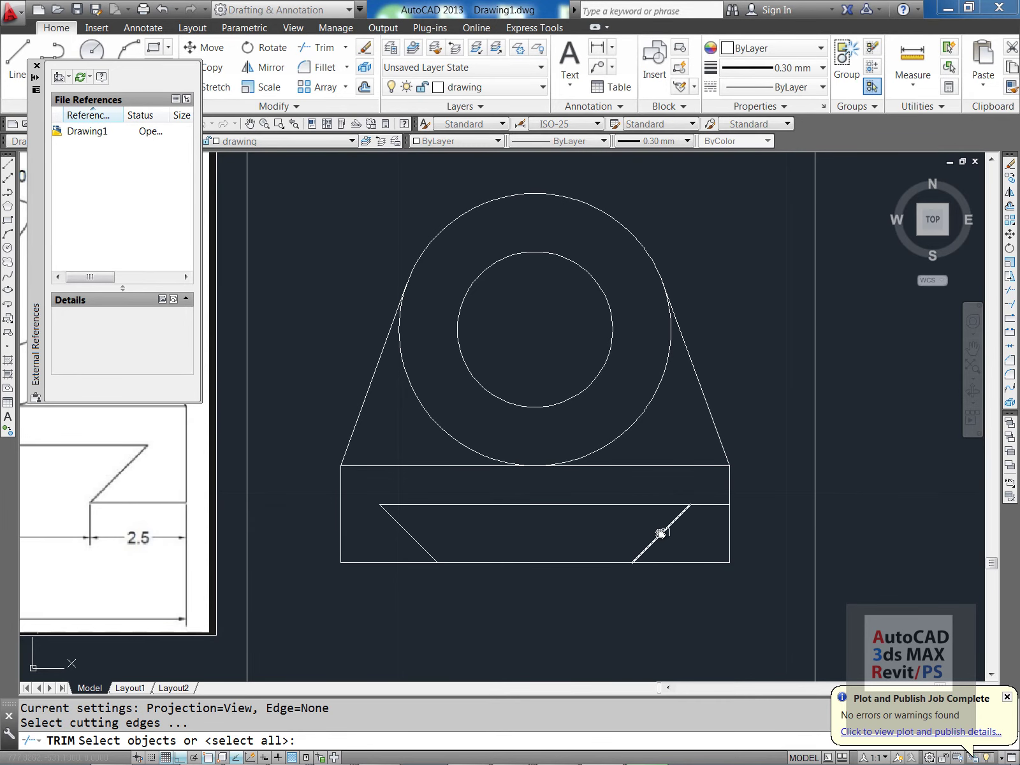
left_click(654, 540)
key("Return")
left_click(705, 506)
key("Return")
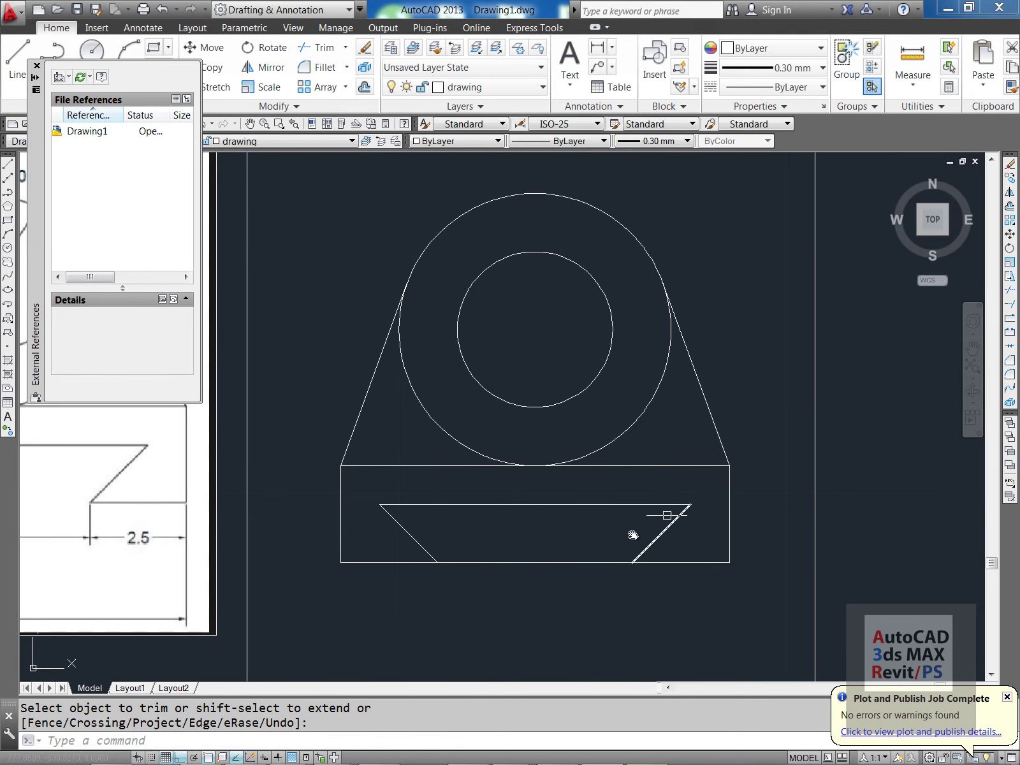
- Trim the base's bottom edge between the two slanted edges to open the dovetail slot, using all objects as cutting edges
middle_click_drag(467, 567, 549, 537)
key("Escape")
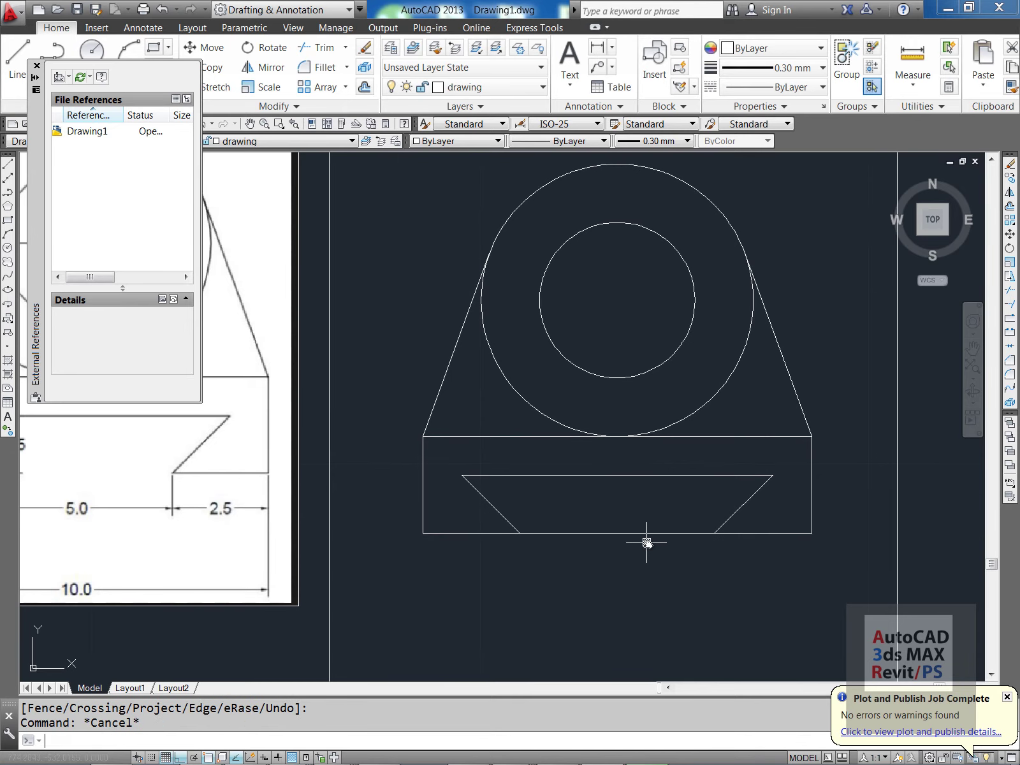
type("tr")
key("Return")
key("Return")
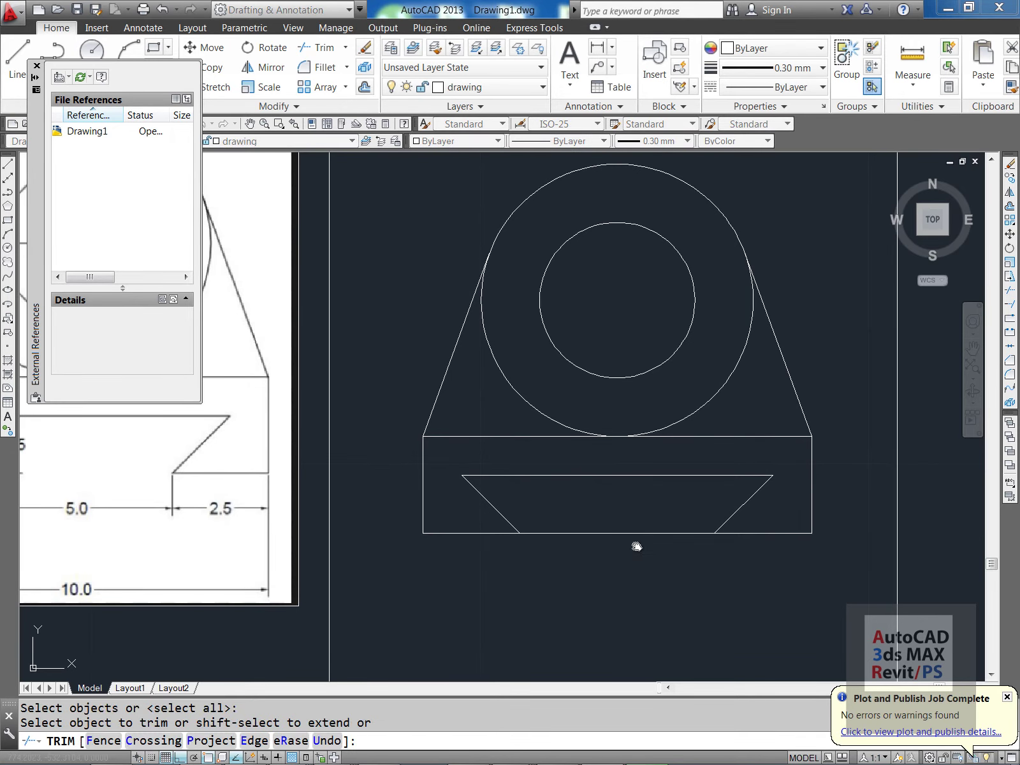
left_click(628, 534)
key("Return")
scroll(626, 536, "down", 3)
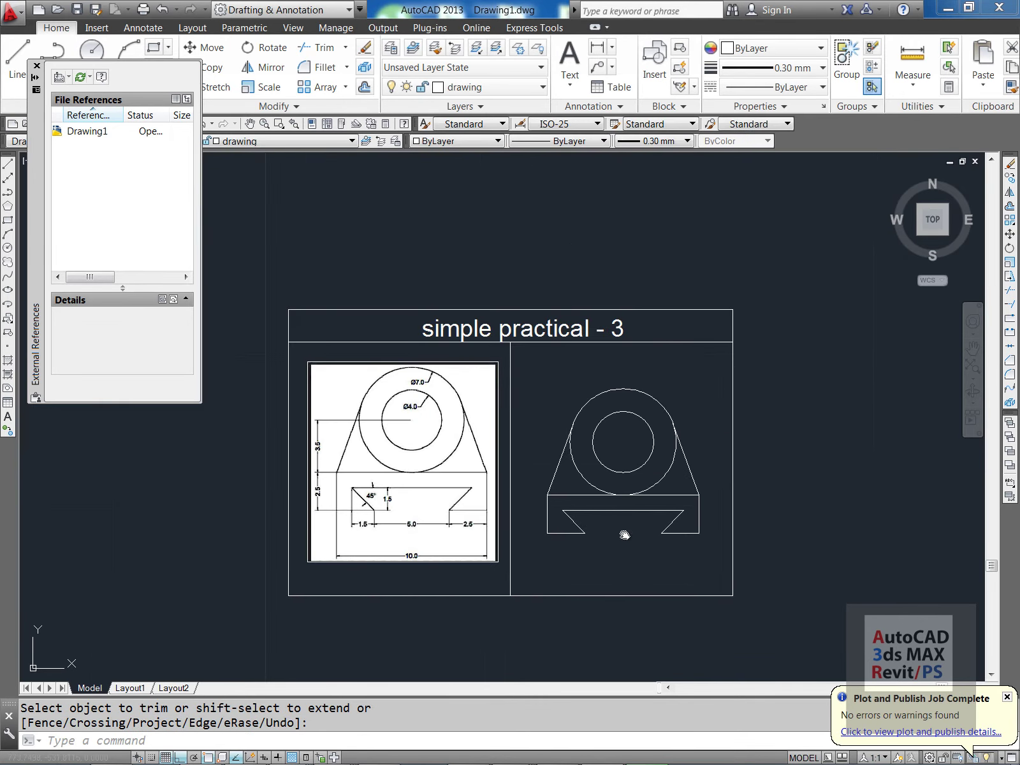
scroll(640, 452, "up", 2)
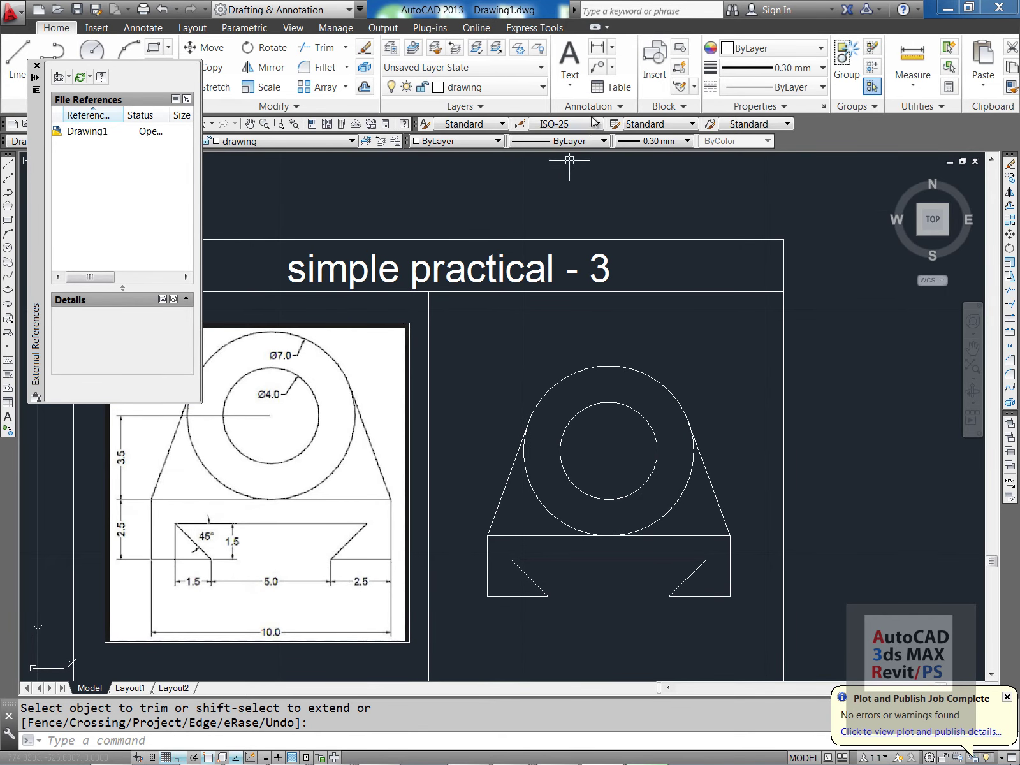
- Make the dimension layer current and close the External References palette
left_click(536, 90)
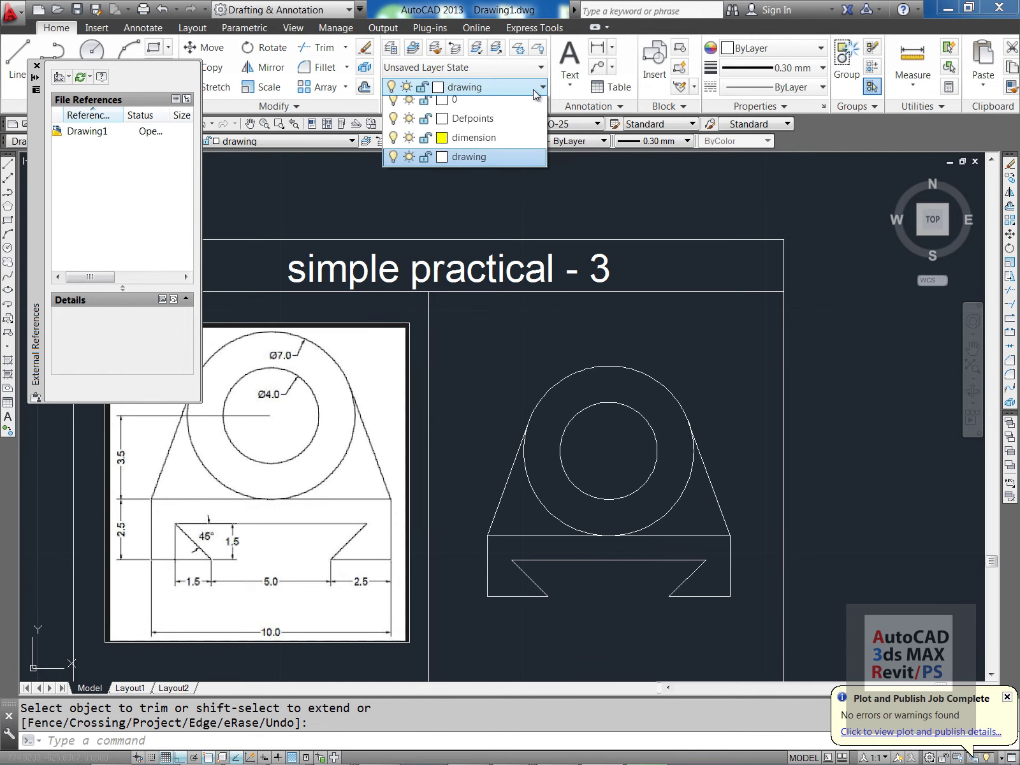
left_click(488, 146)
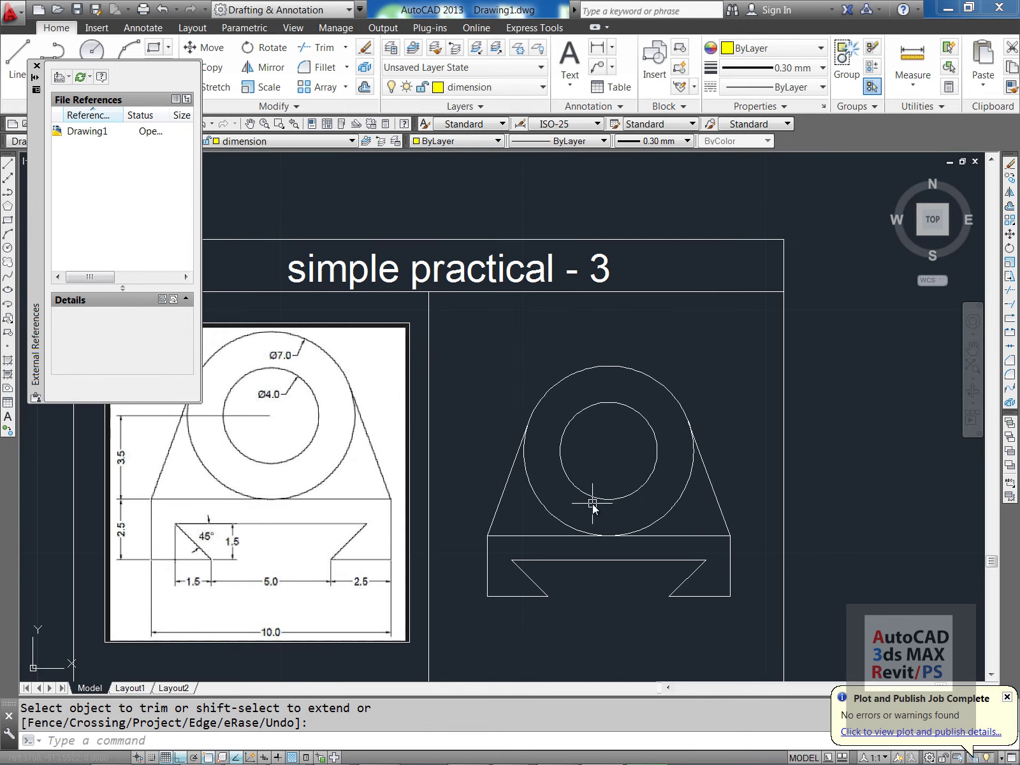
left_click(37, 67)
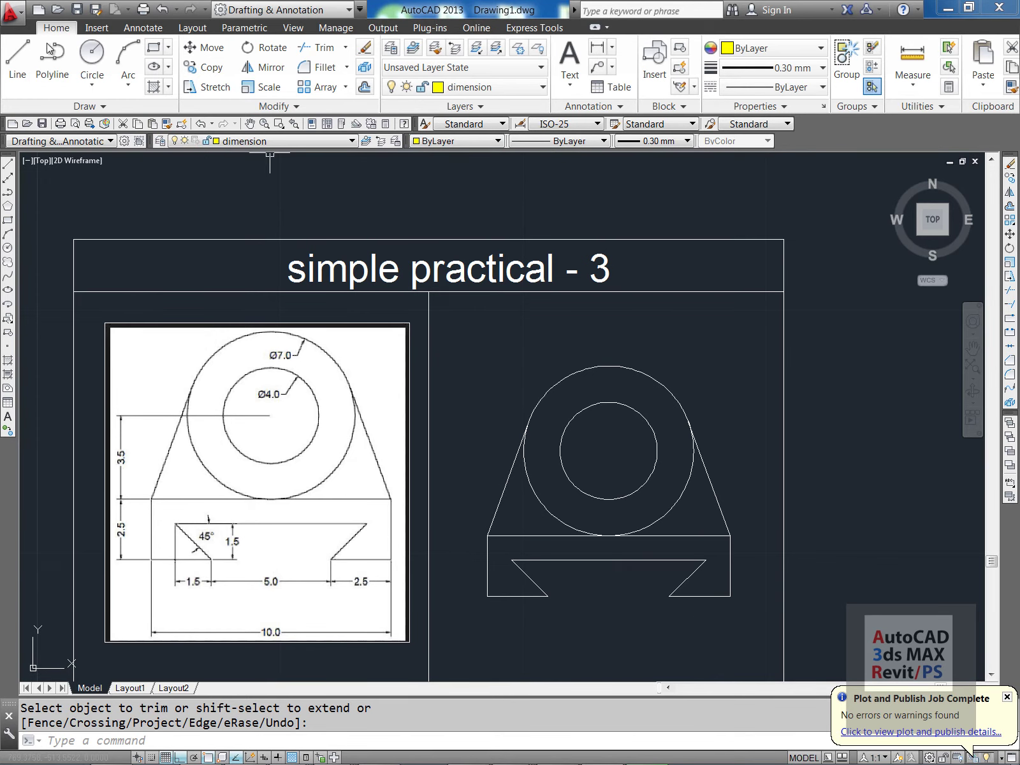
- Add a linear dimension for the base's overall width, placed below the part
left_click(143, 27)
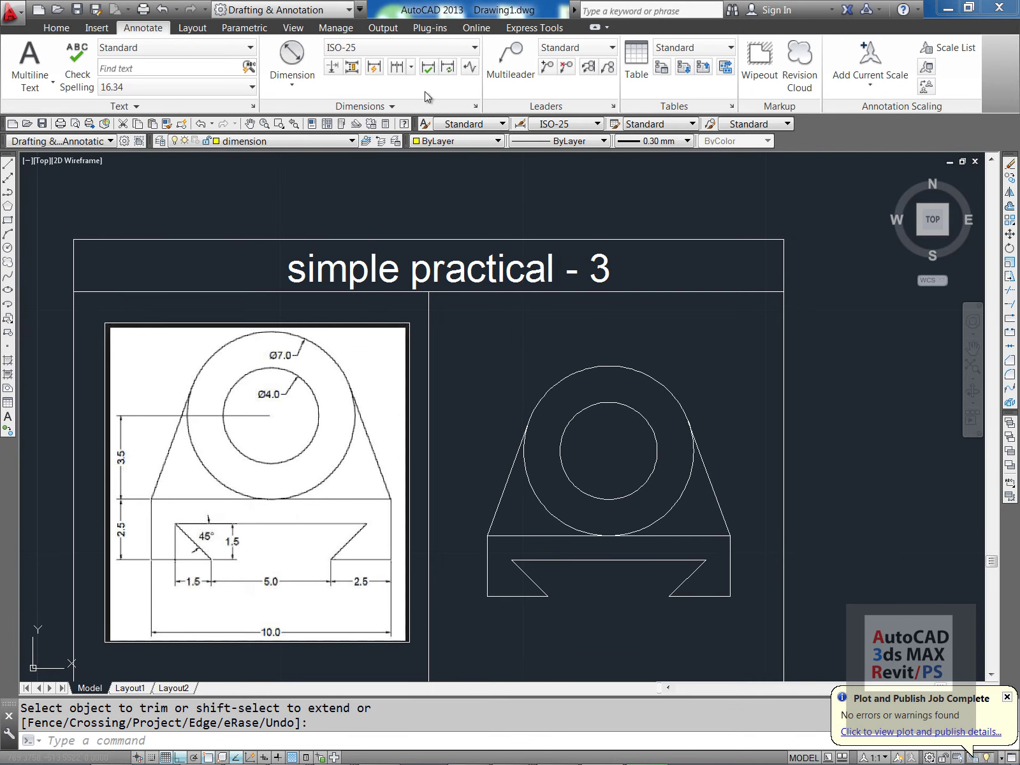
left_click(306, 86)
left_click(303, 107)
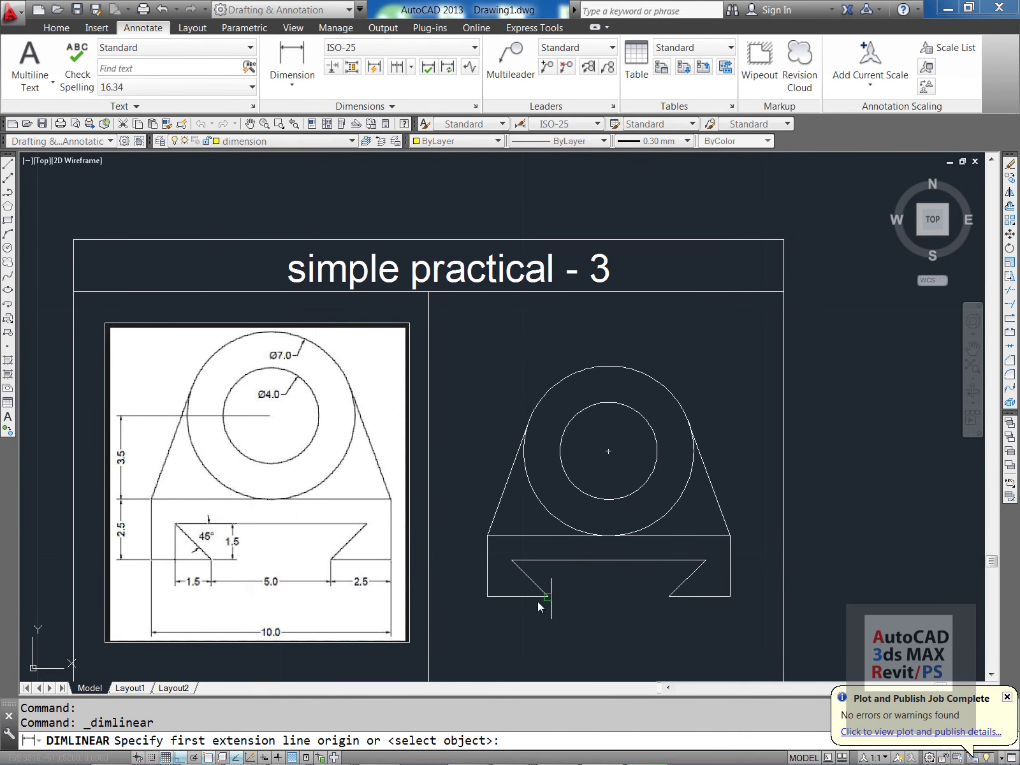
left_click(487, 597)
left_click(730, 596)
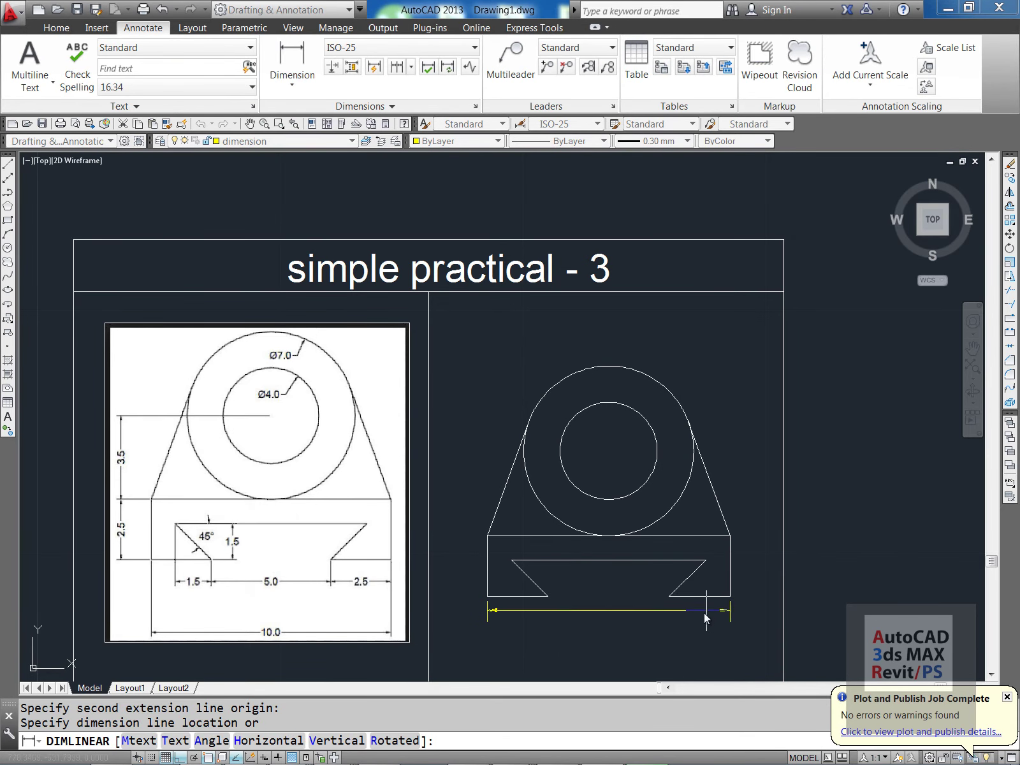
left_click(689, 625)
- Add a linear dimension for the slot opening between the lower ends of the slanted edges, placed inside the slot
key("Return")
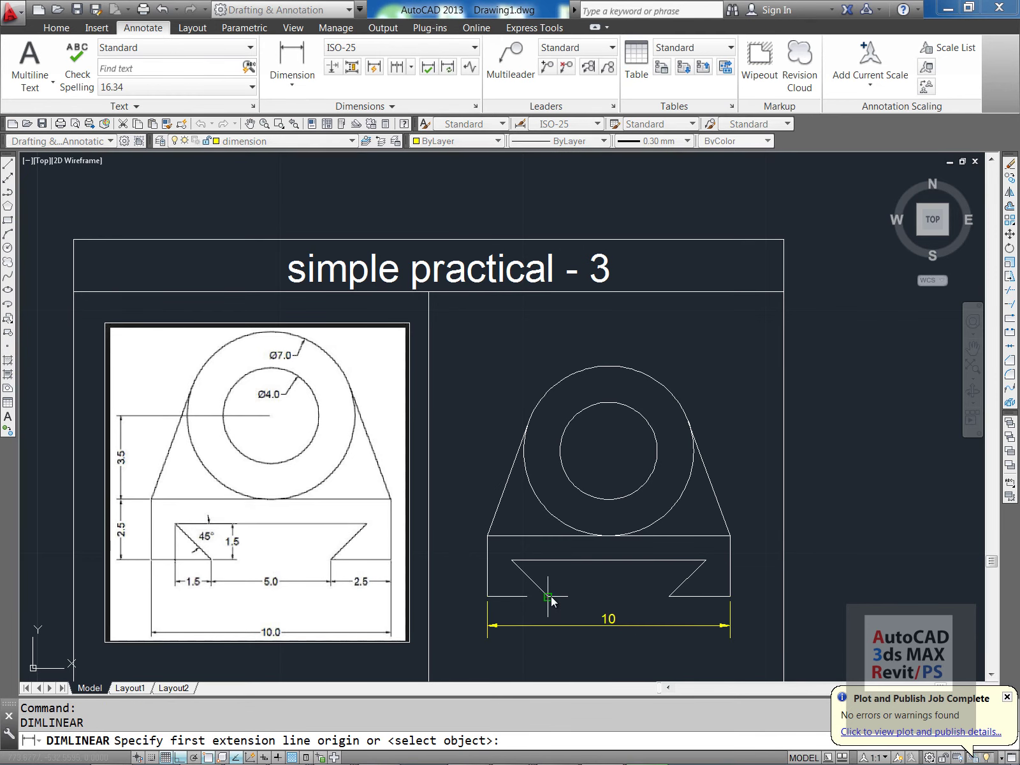
left_click(549, 597)
left_click(668, 597)
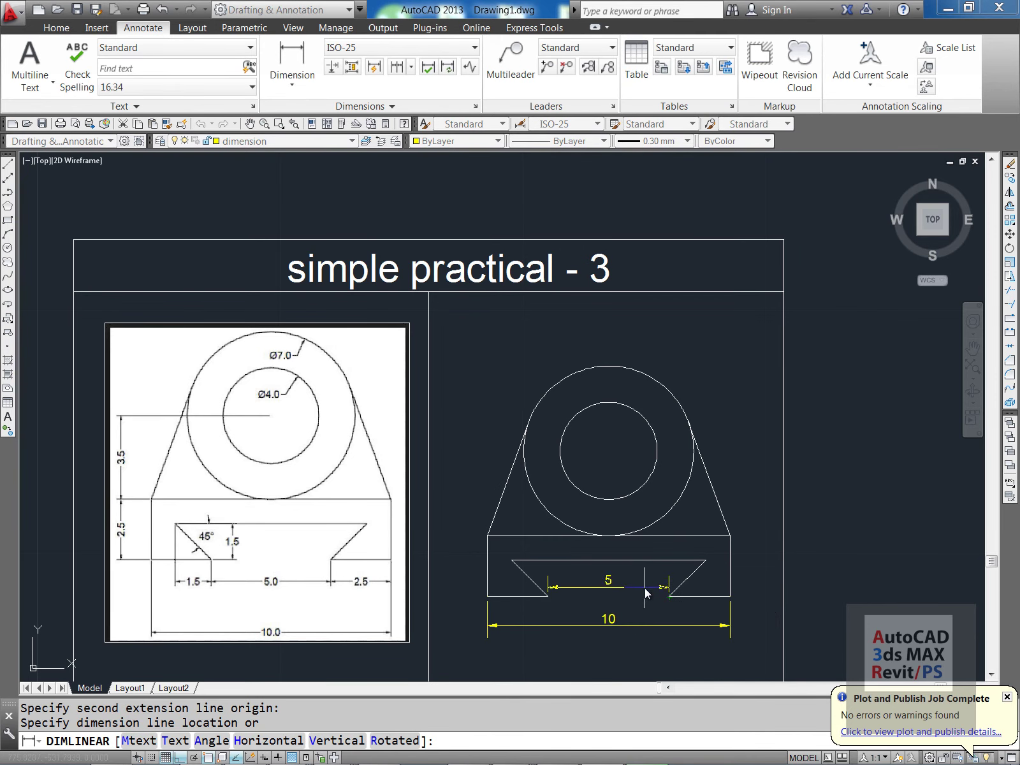
left_click(645, 588)
- Add a vertical linear dimension for the base's height, placed to the left of the base
key("Return")
left_click(490, 539)
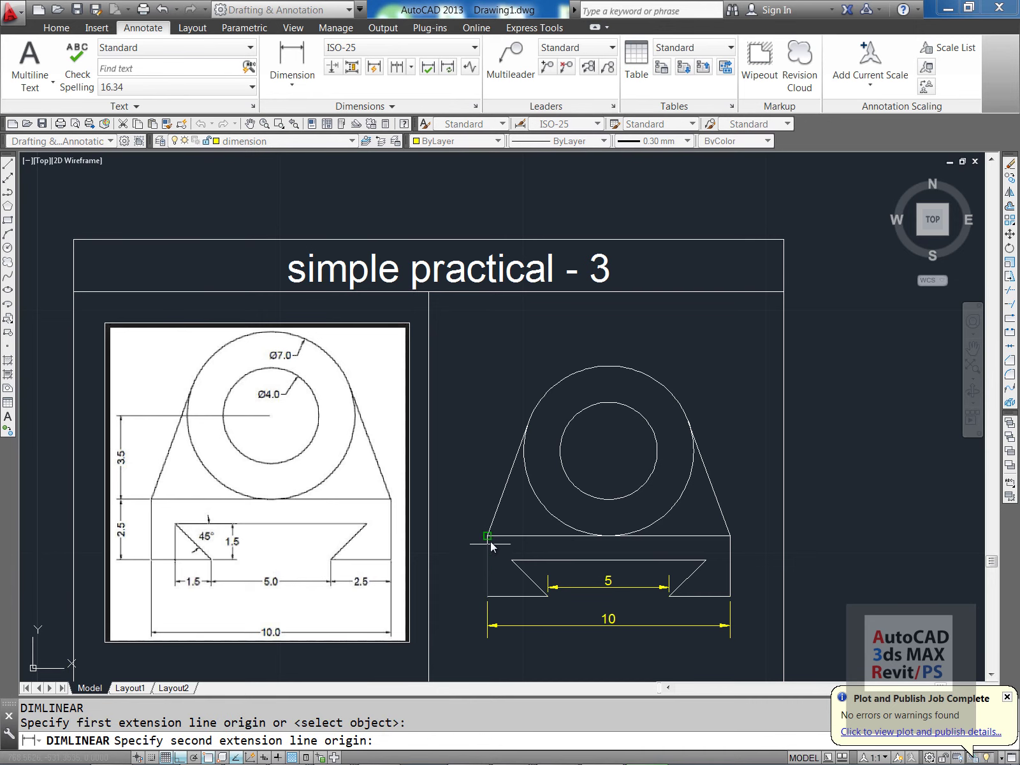
left_click(488, 597)
left_click(466, 543)
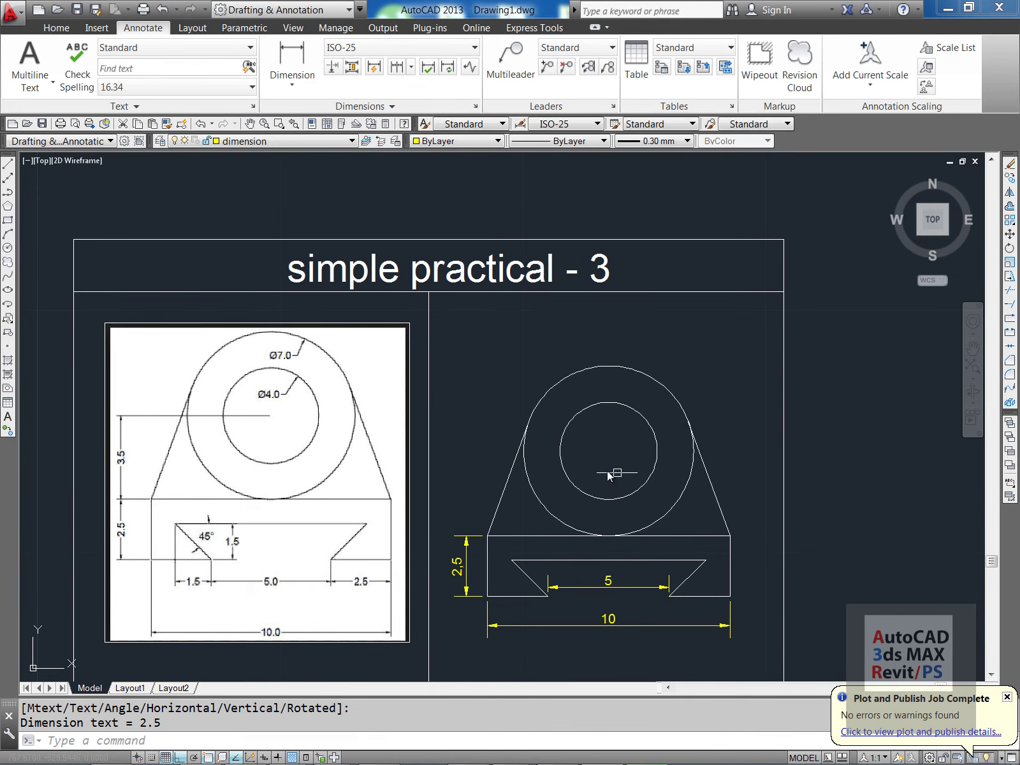
- Continue the base height dimension upward to the circles' centre and to the top of the outer circle
left_click(412, 66)
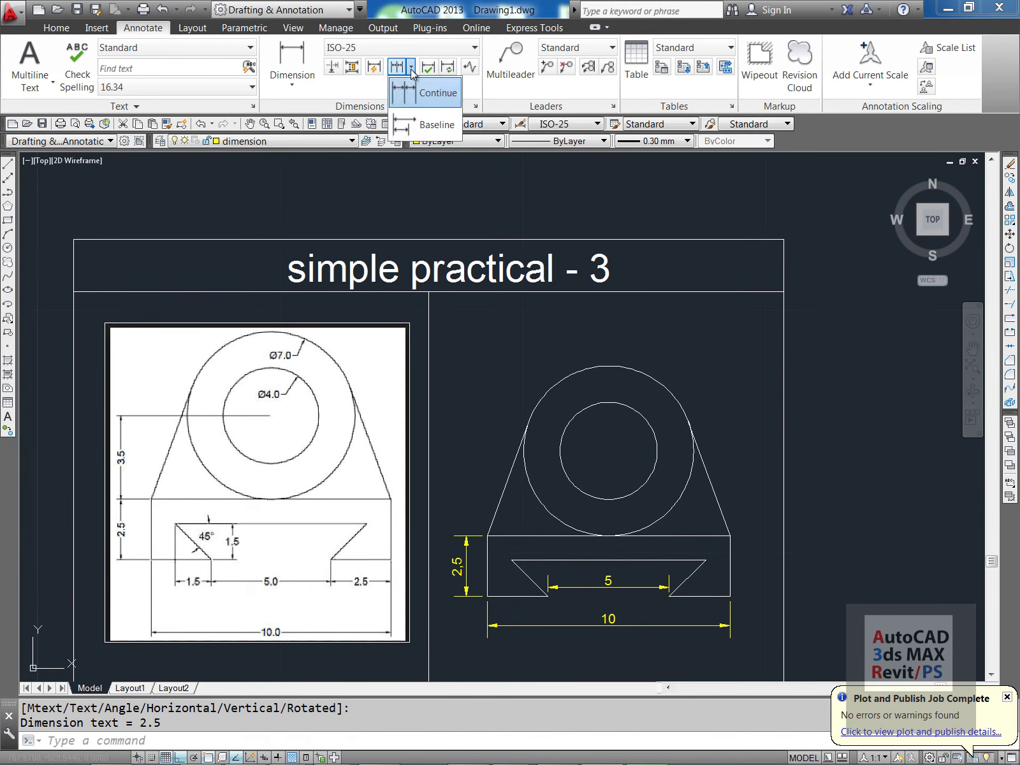
left_click(440, 96)
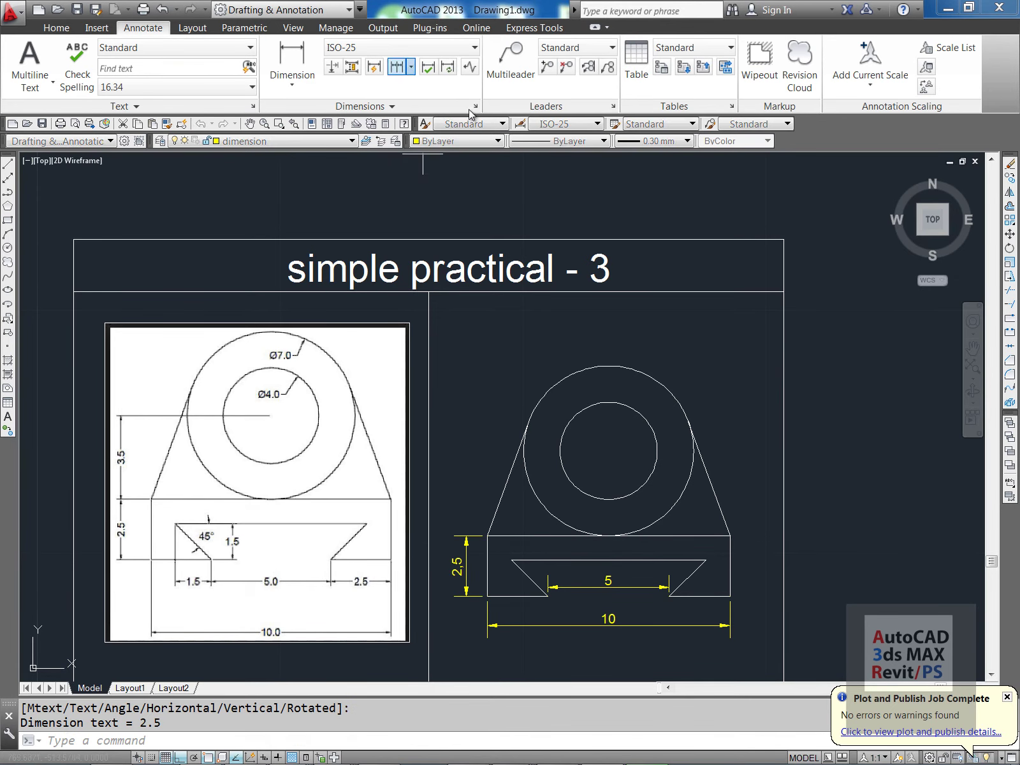
left_click(609, 453)
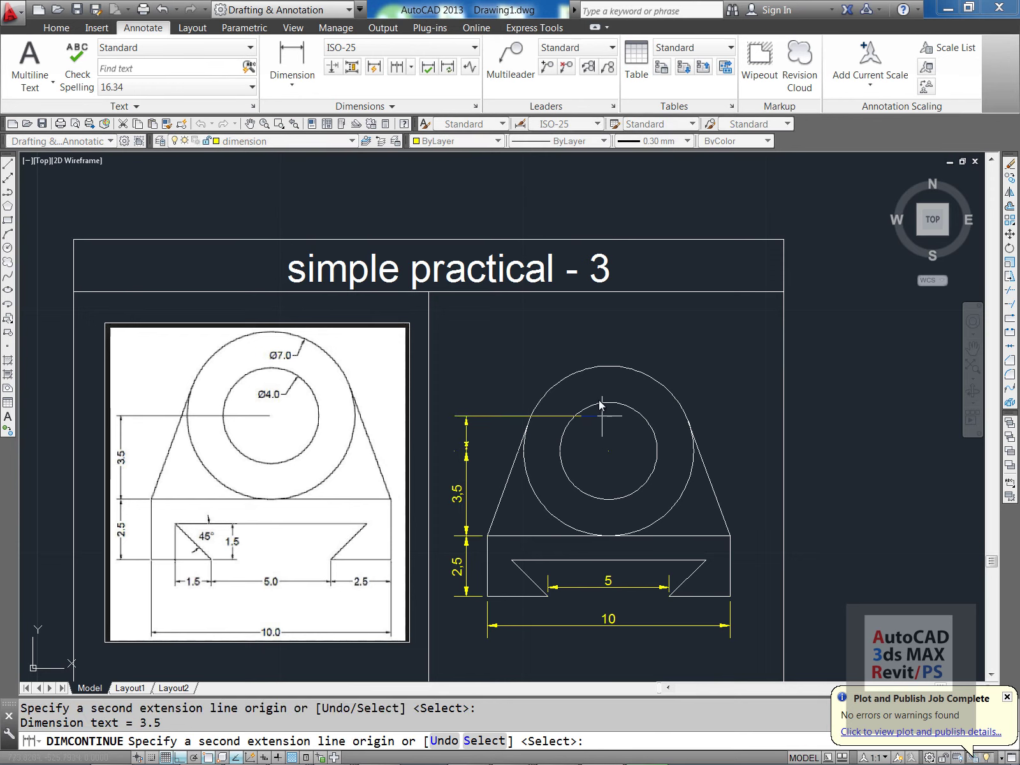
left_click(610, 367)
key("Return")
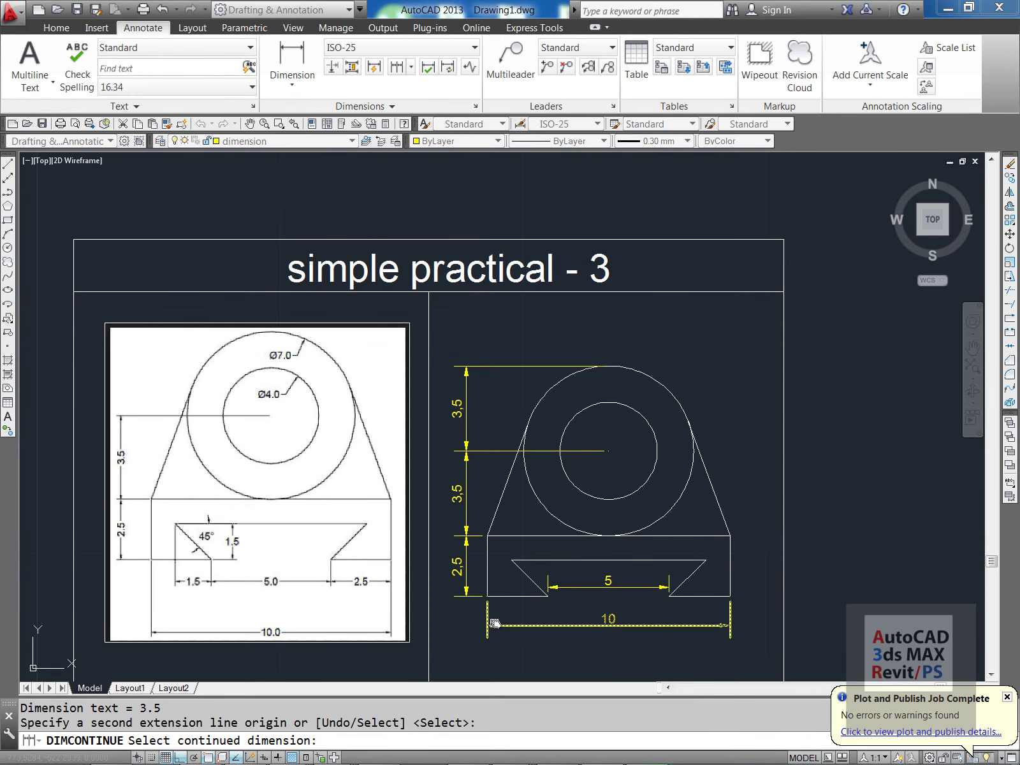
middle_click_drag(488, 629, 524, 562)
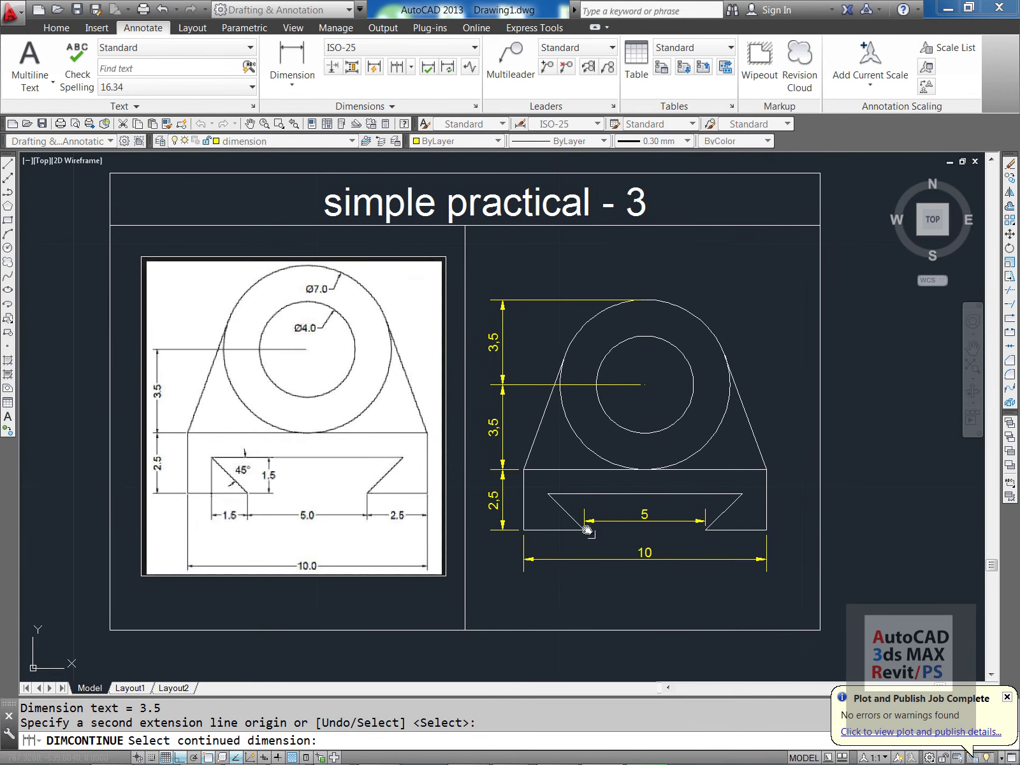
scroll(496, 480, "up", 1)
scroll(542, 497, "down", 3)
scroll(570, 501, "up", 2)
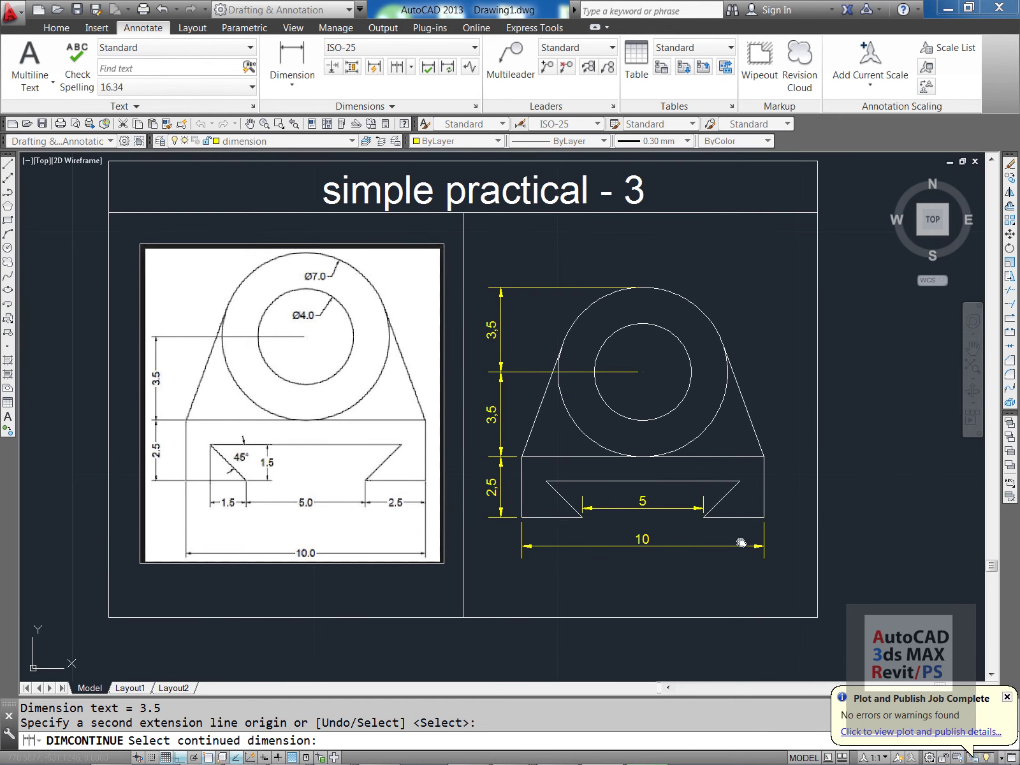
key("Escape")
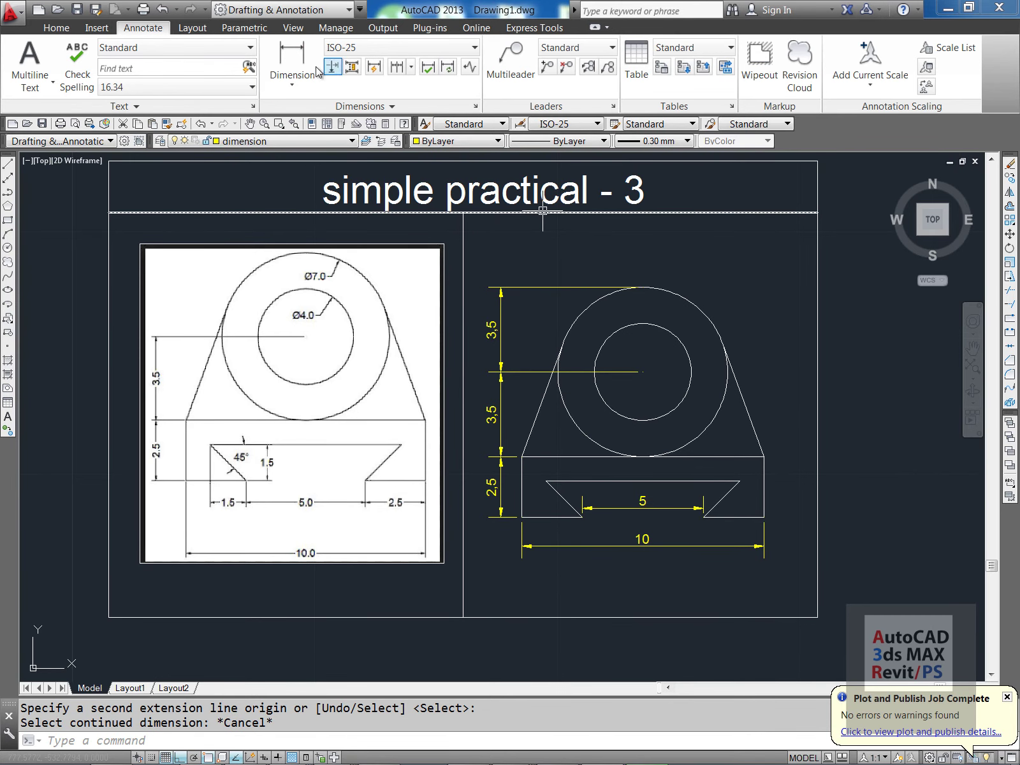
- Add a linear dimension for the bottom width of the base's right foot, placed between the foot and the overall width dimension
left_click(292, 54)
left_click(292, 82)
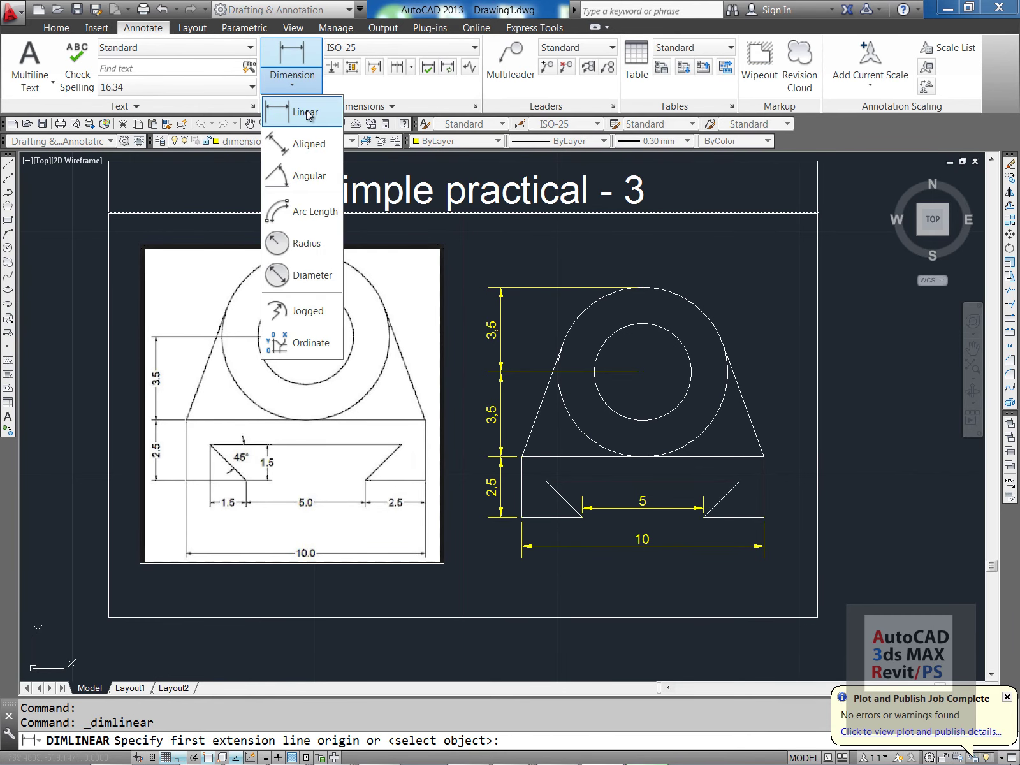
scroll(682, 479, "up", 4)
left_click(686, 468)
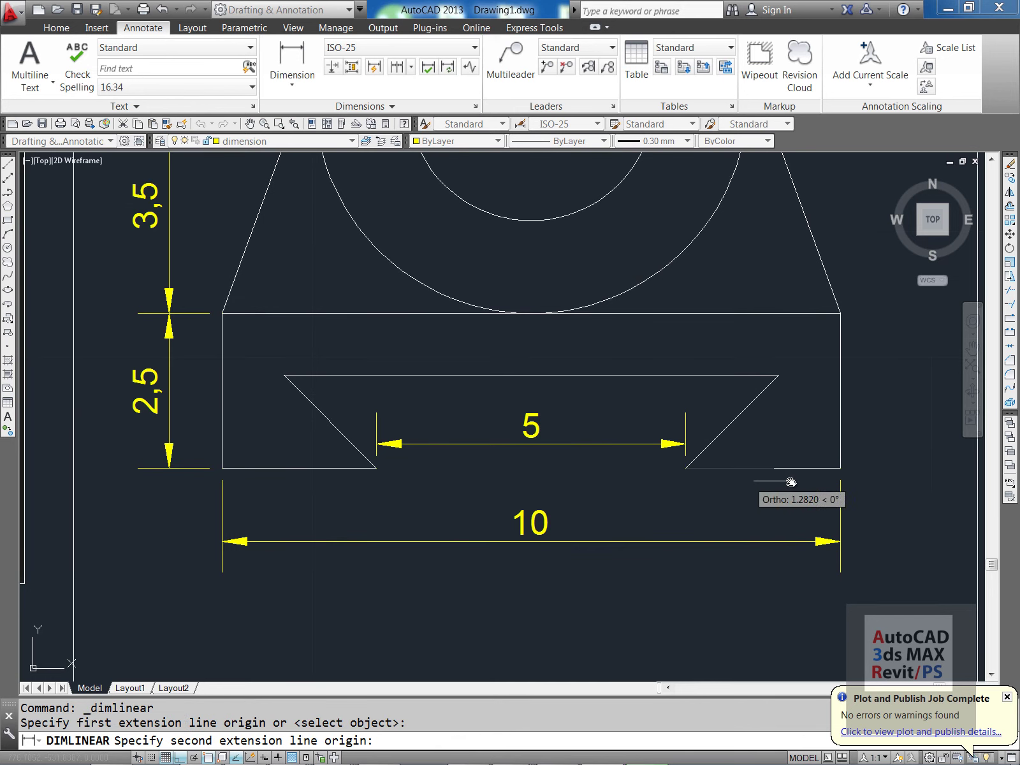
left_click(836, 471)
left_click(753, 513)
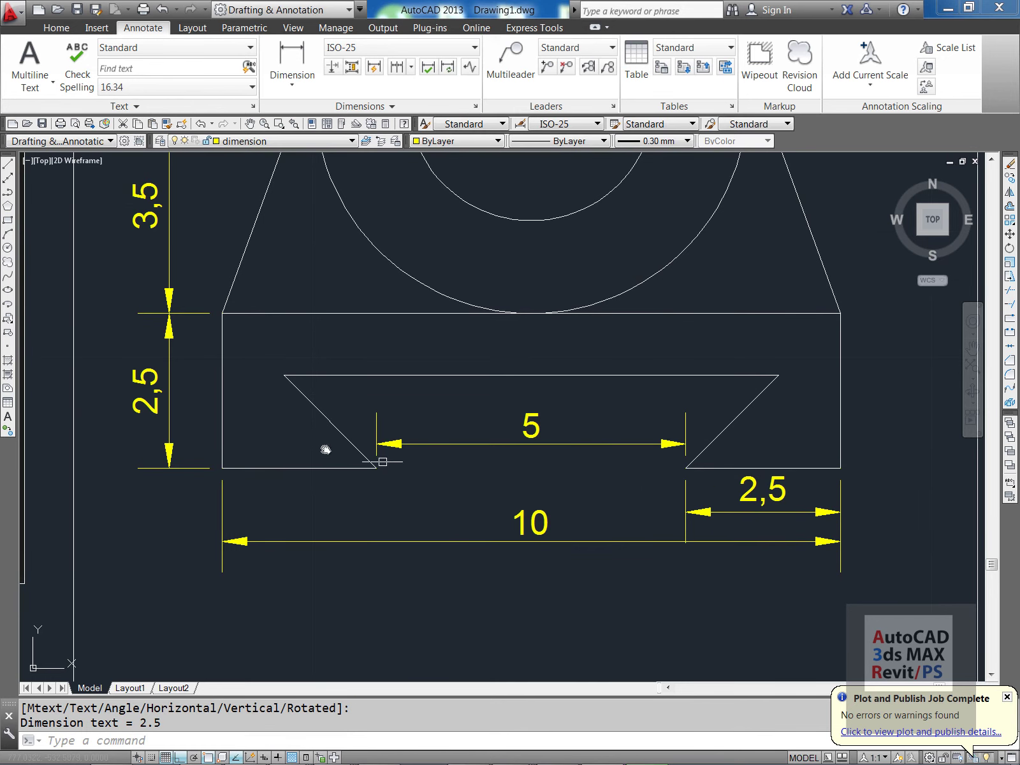
- Add a horizontal linear dimension across the slot's left slanted edge, placed above the slot's horizontal line
key("Return")
left_click(284, 375)
left_click(377, 468)
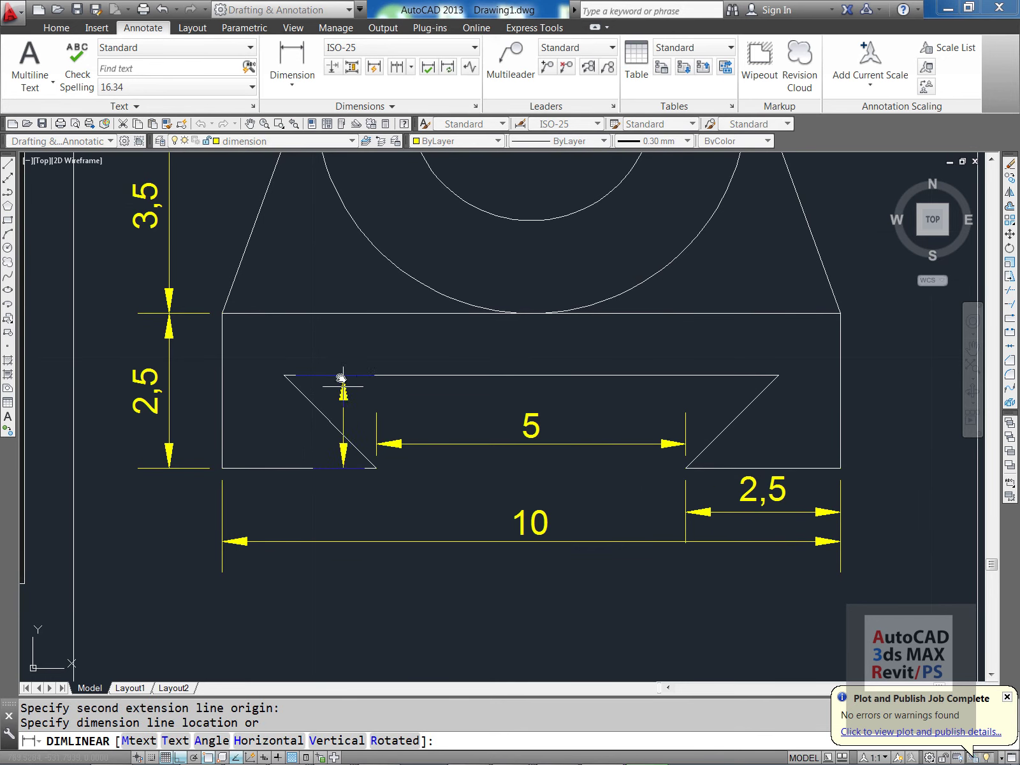
left_click(331, 355)
scroll(482, 537, "down", 2)
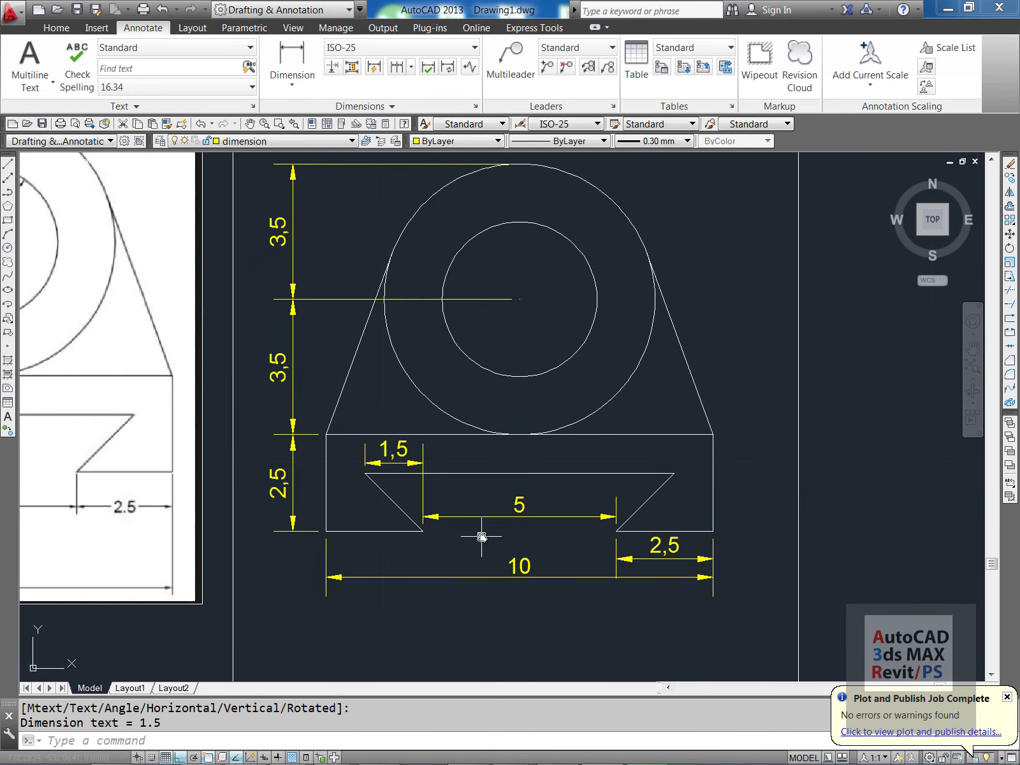
scroll(518, 485, "down", 4)
scroll(349, 499, "up", 2)
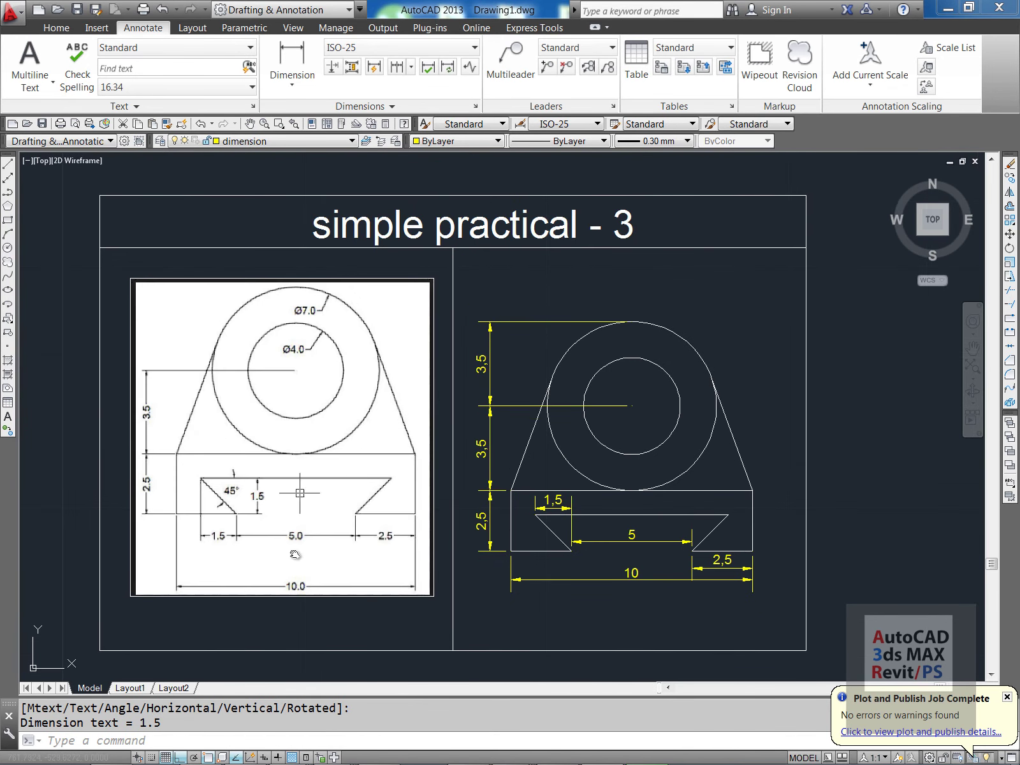
left_click(481, 512)
- Add a diameter dimension to the inner circle, placing its text outside the outer circle at the upper right
middle_click_drag(580, 511, 524, 526)
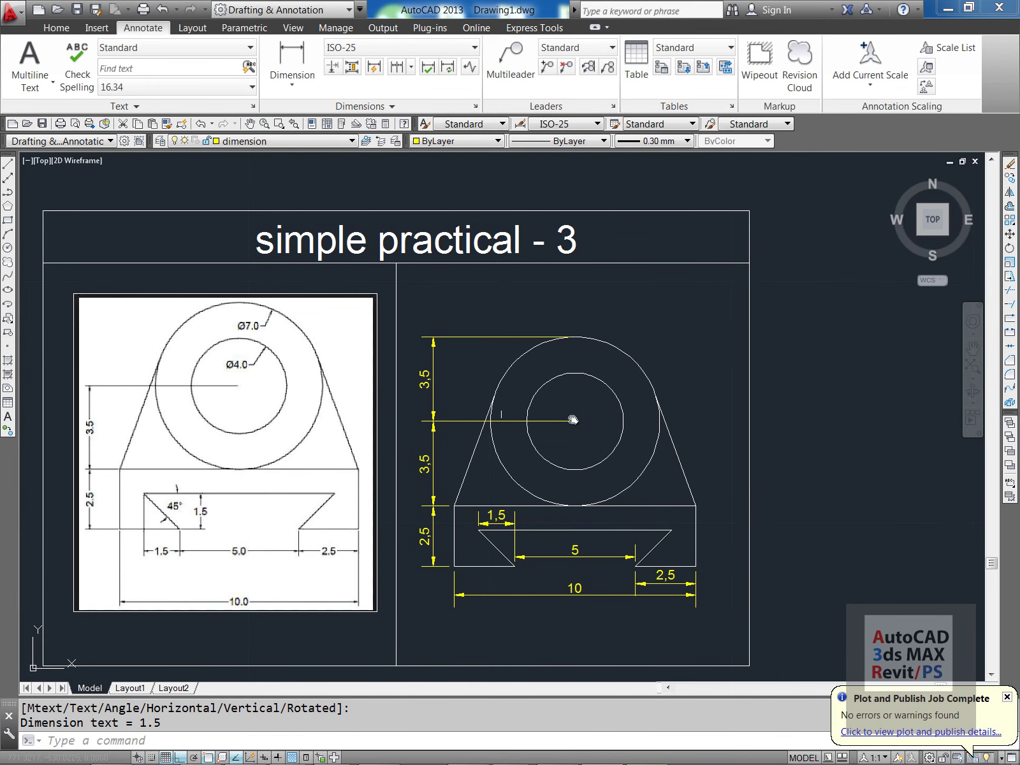
left_click(294, 87)
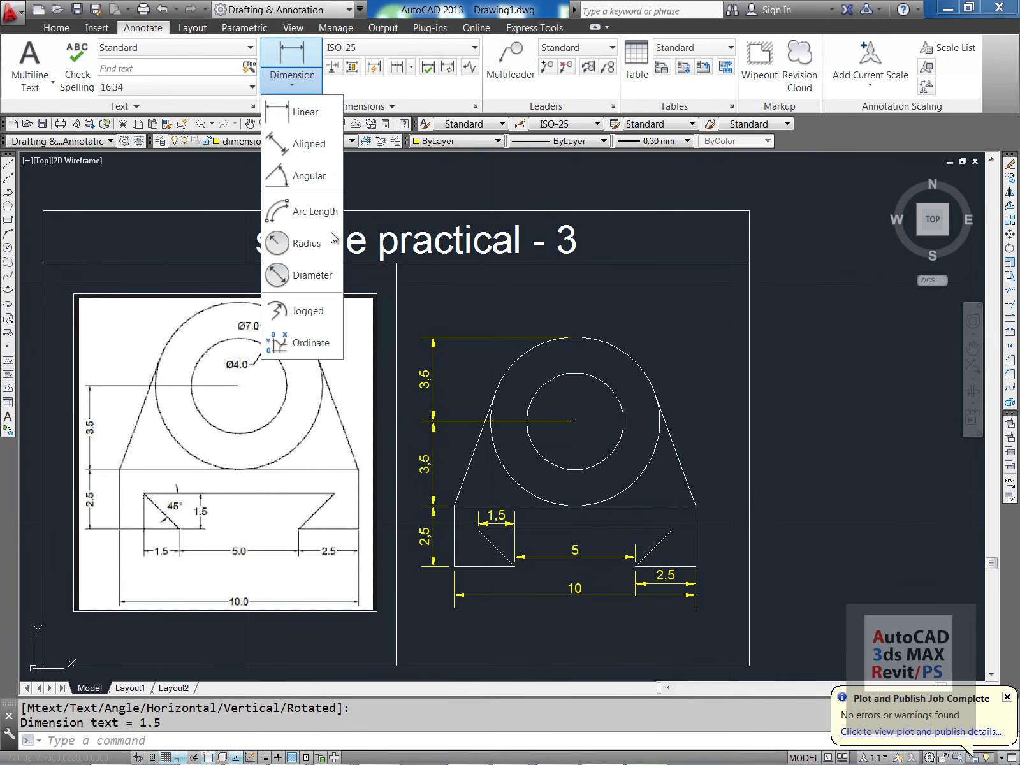
left_click(302, 275)
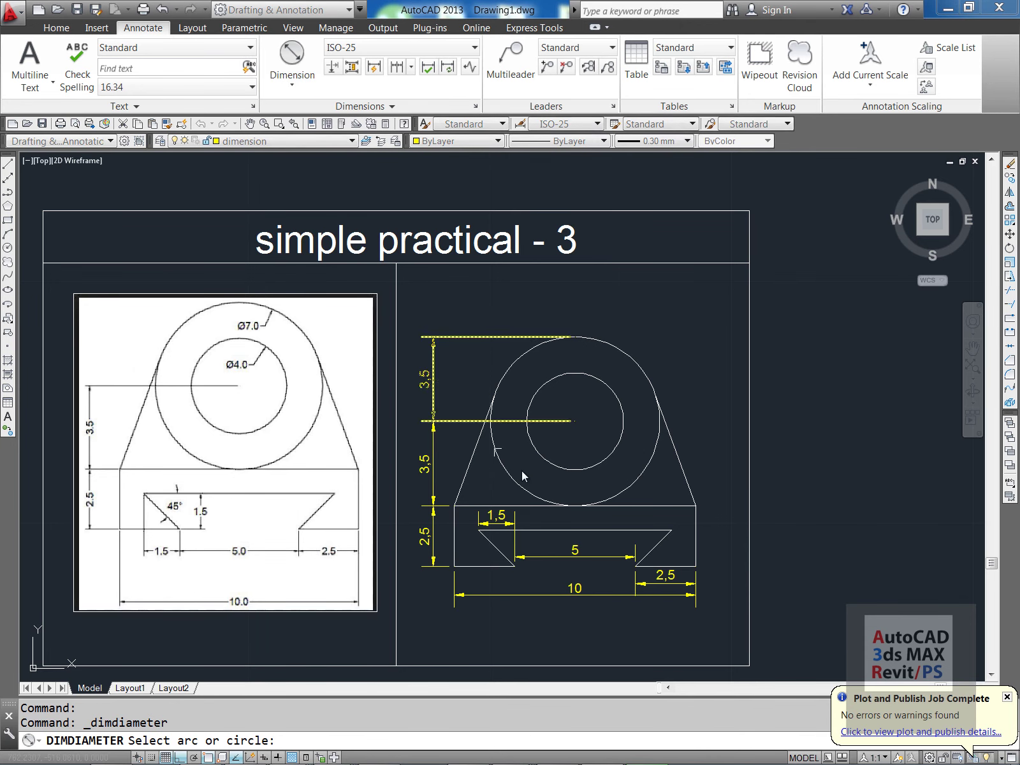
scroll(593, 414, "up", 2)
left_click(626, 363)
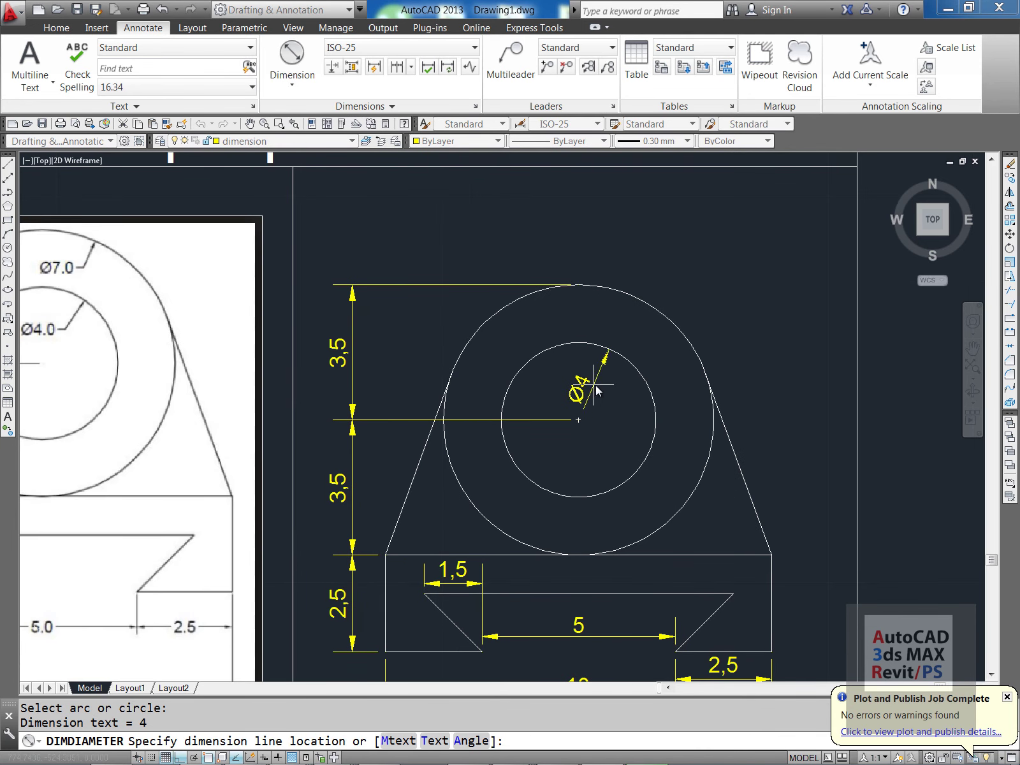
left_click(740, 277)
- Add a diameter dimension to the outer circle, placing its text outside at the upper right, above the inner circle's diameter
key("Return")
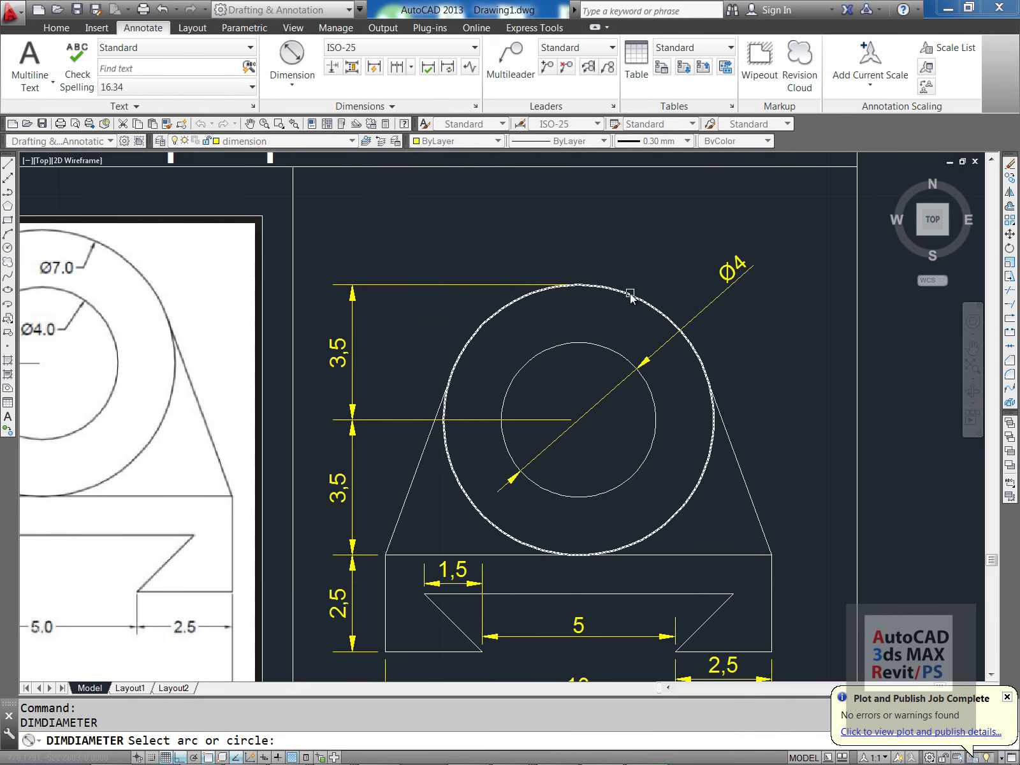
left_click(630, 295)
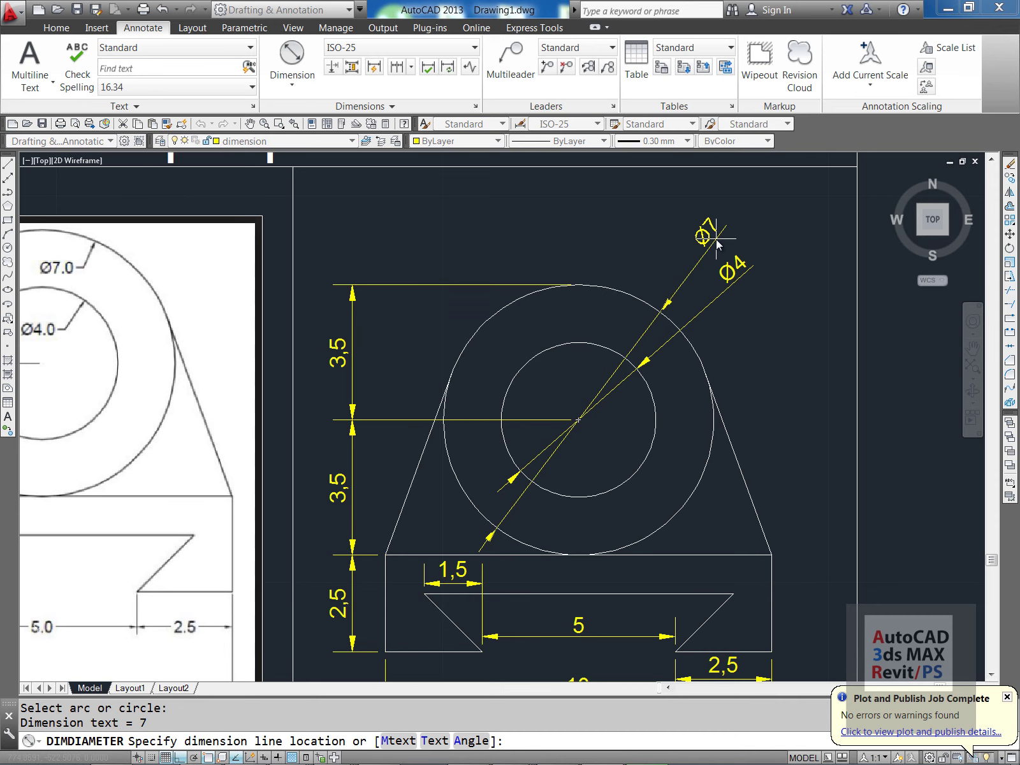
left_click(710, 280)
scroll(549, 335, "down", 3)
scroll(558, 334, "up", 2)
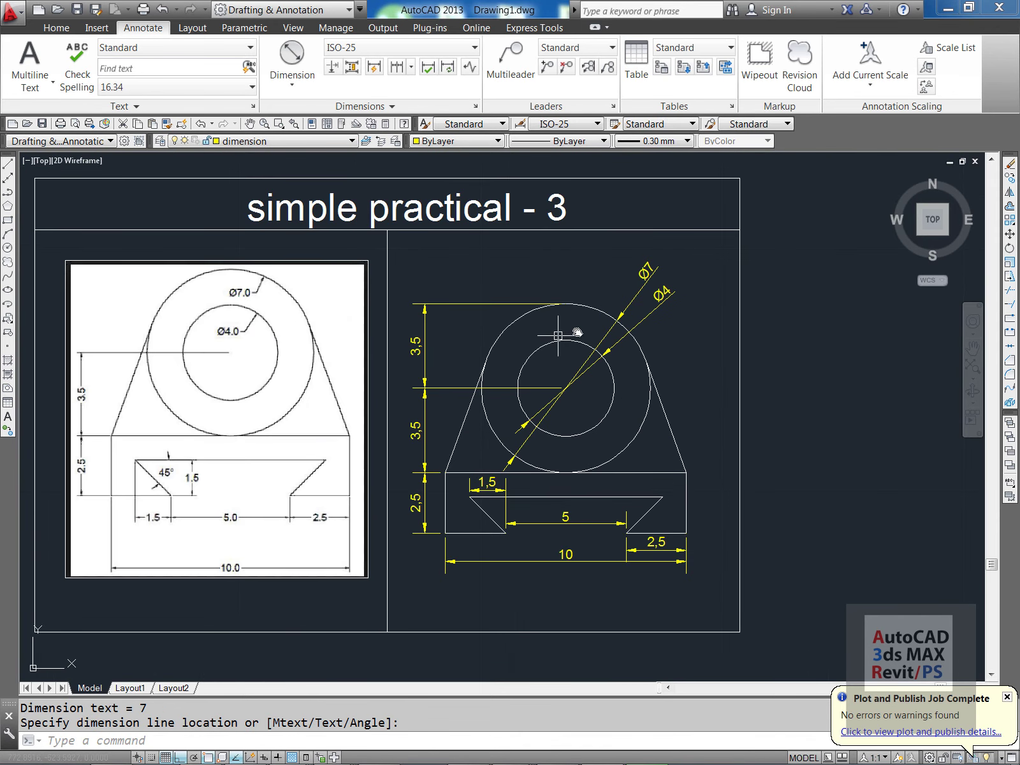
mouse_move(593, 347)
middle_mouse_down()
mouse_move(695, 355)
mouse_move(700, 345)
middle_mouse_up()
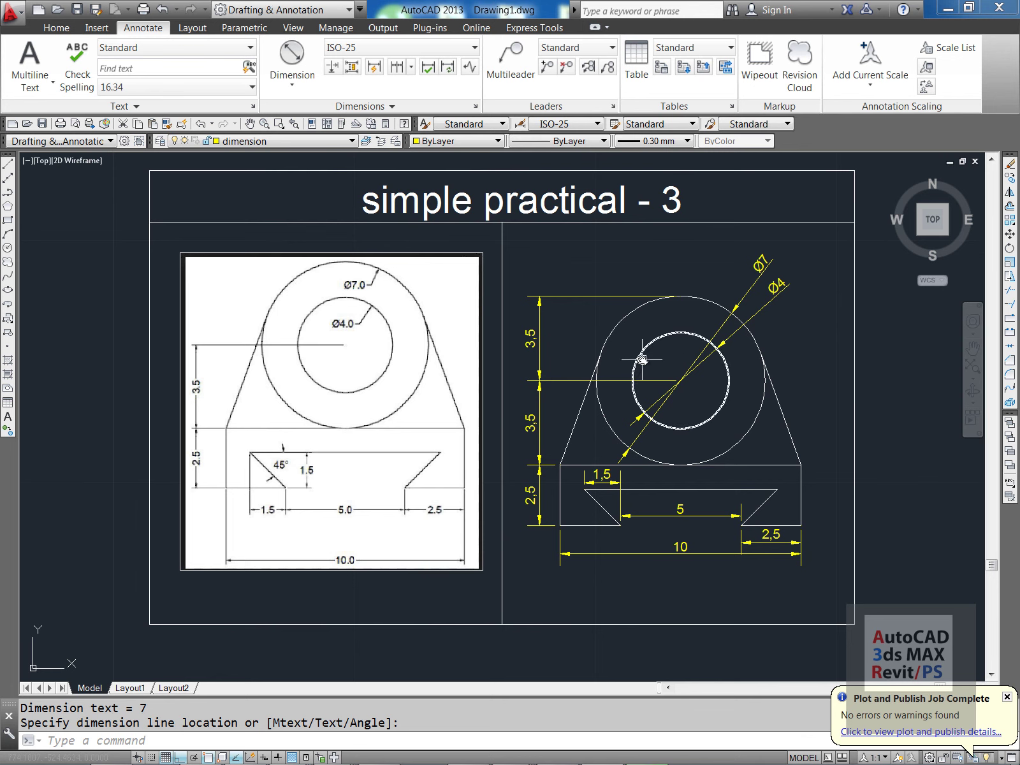
mouse_move(643, 359)
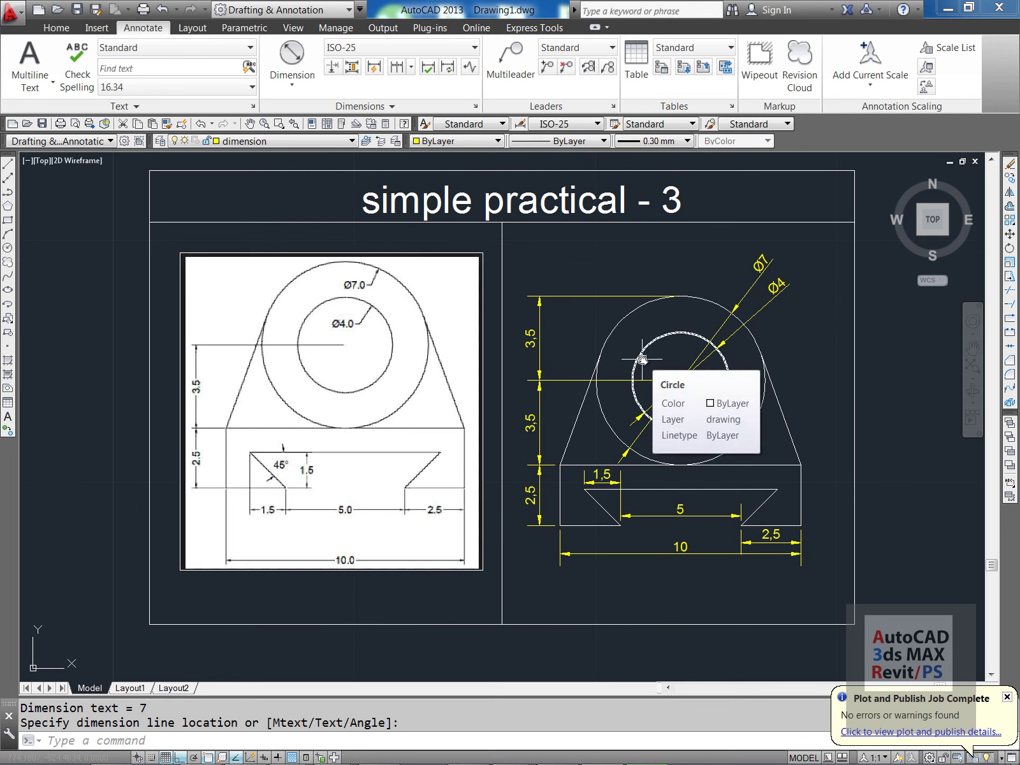